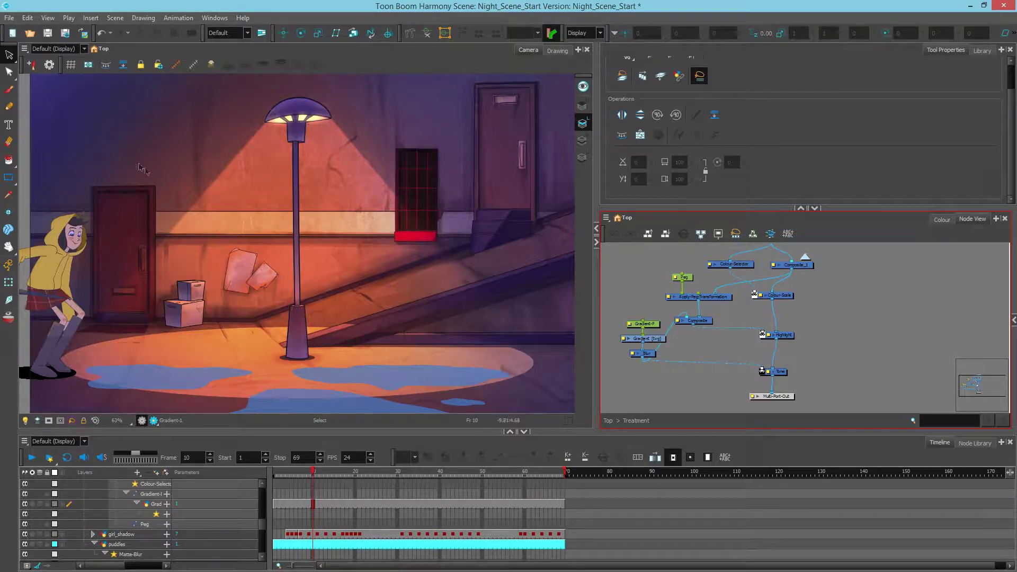
Scrub to frame 40 and toggle the rendered lighting preview on, then off
{"action": "mouse_move", "coordinate": [329, 472]}
{"action": "left_mouse_down"}
{"action": "mouse_move", "coordinate": [484, 473]}
{"action": "mouse_move", "coordinate": [440, 473]}
{"action": "left_mouse_up"}
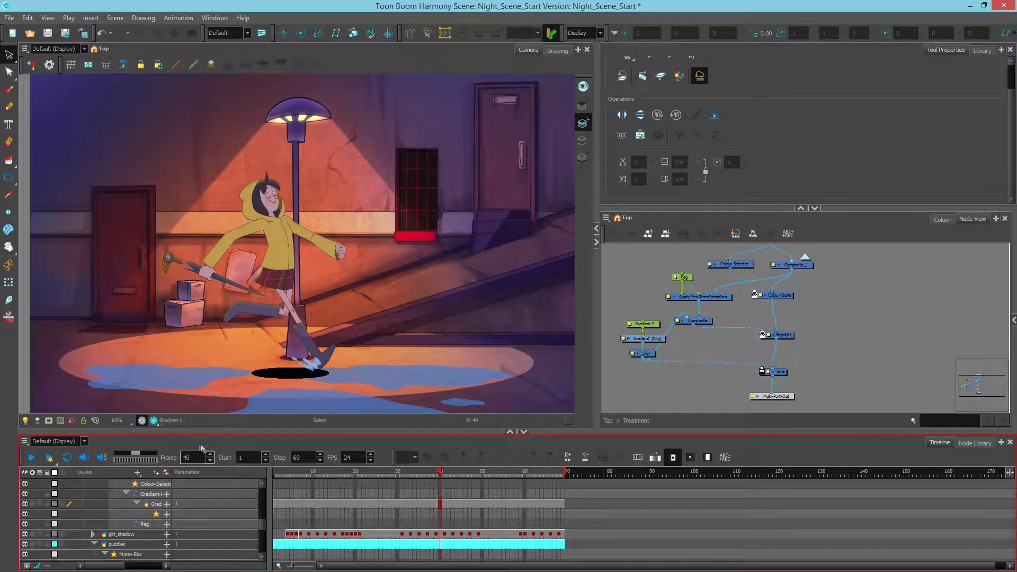
{"action": "left_click", "coordinate": [154, 421]}
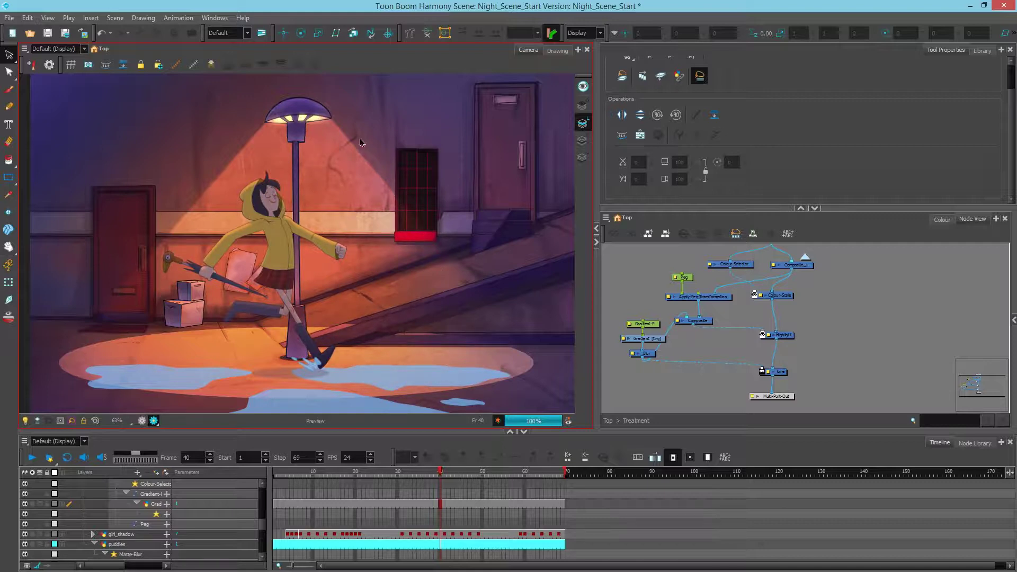
{"action": "left_click", "coordinate": [142, 420]}
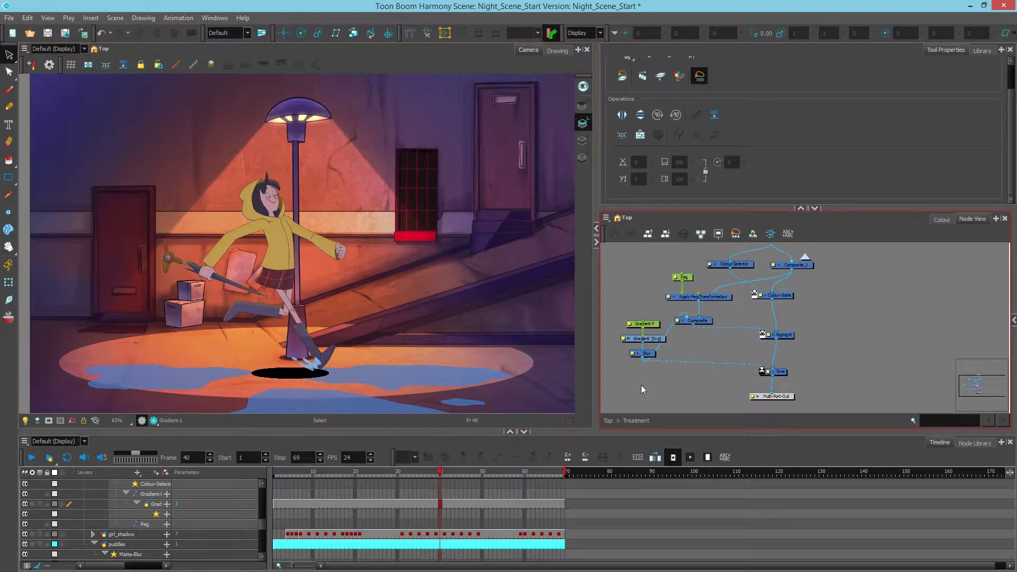
Enter the Night_Scene_BG group and briefly disable, then re-enable, the lamppost highlight layer
{"action": "left_click", "coordinate": [608, 421]}
{"action": "scroll", "coordinate": [847, 296], "scroll_direction": "right", "scroll_amount": 5}
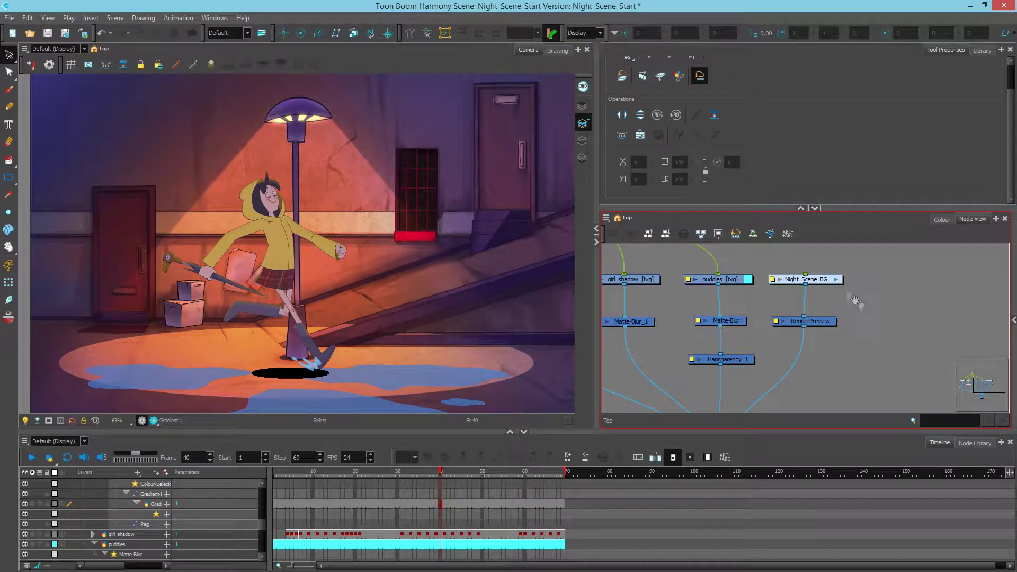
{"action": "left_click", "coordinate": [836, 280]}
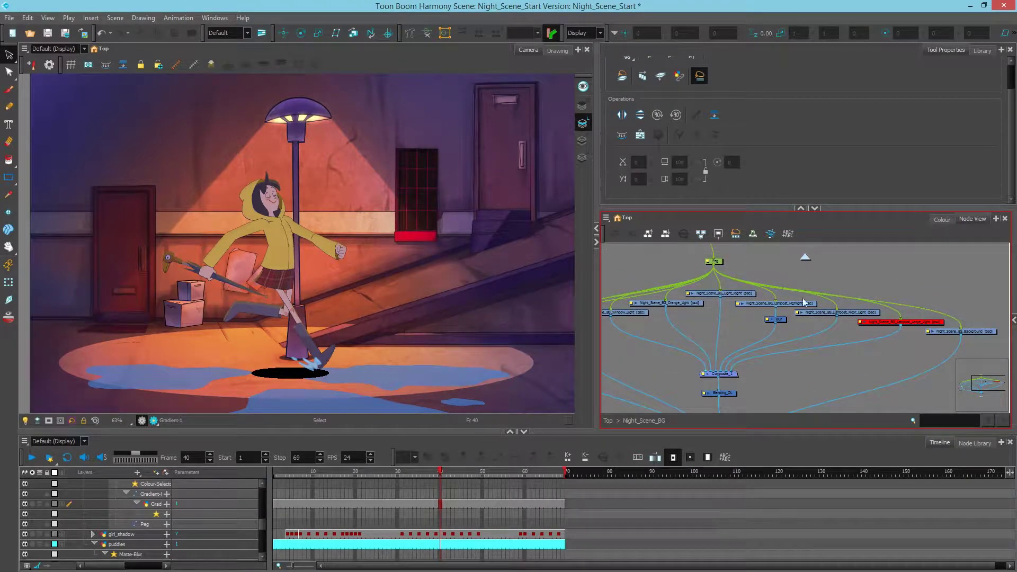
{"action": "left_click", "coordinate": [794, 305]}
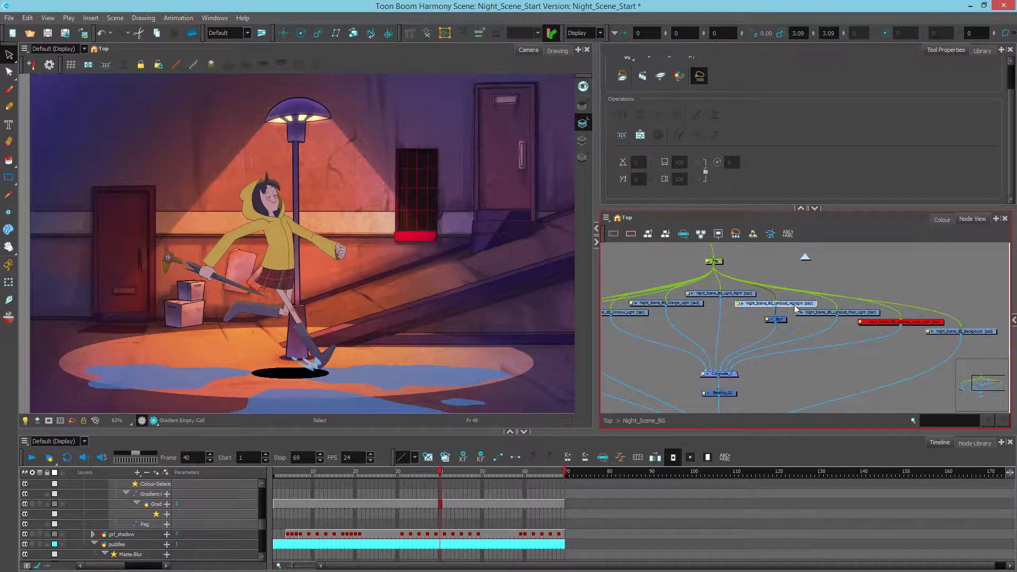
{"action": "key", "text": "d"}
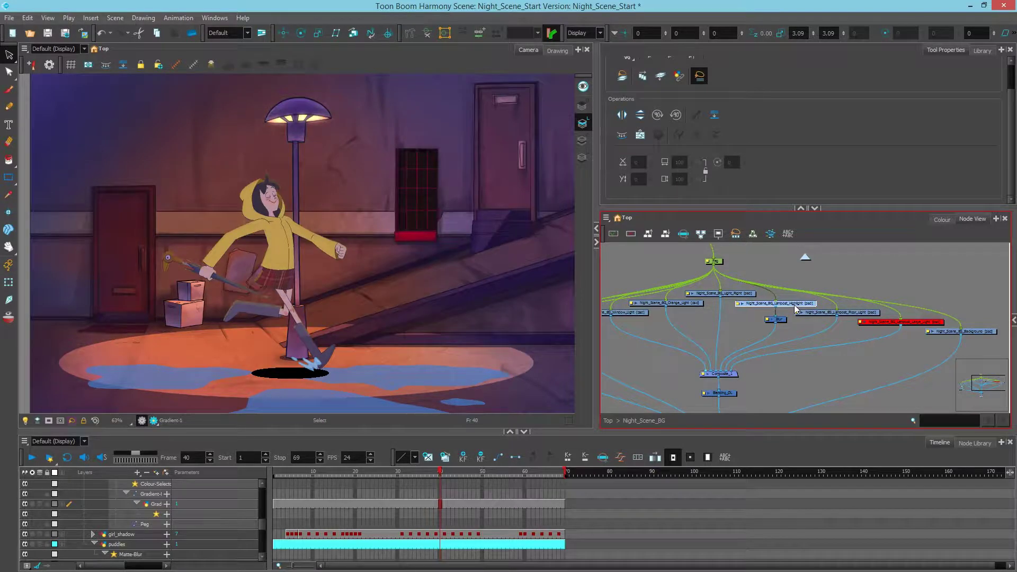
{"action": "key", "text": "d"}
{"action": "scroll", "coordinate": [803, 335], "scroll_direction": "up", "scroll_amount": 5}
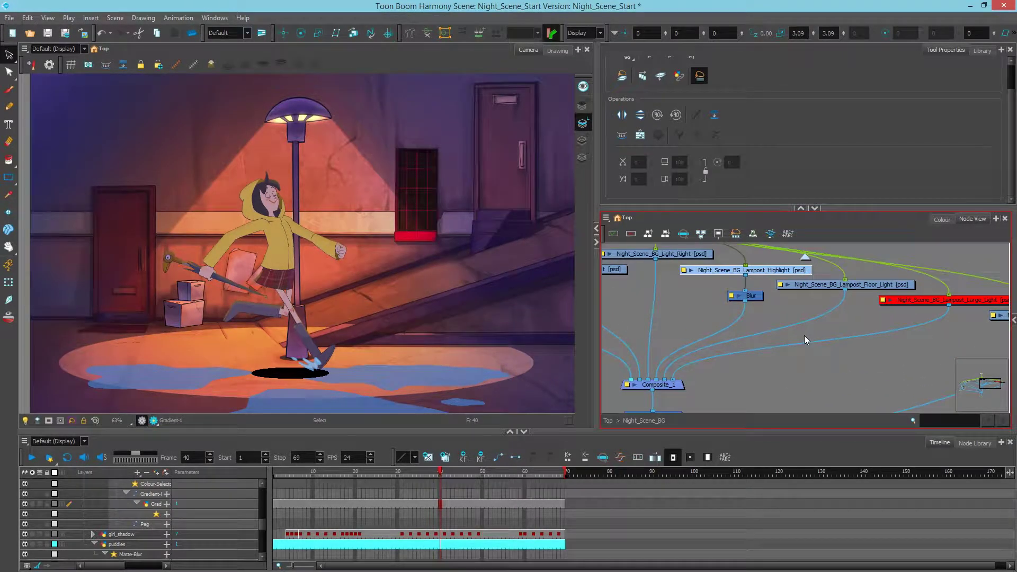
{"action": "left_click", "coordinate": [777, 342]}
Add Display_3 fed by the Blur output, view only it, and preview the light cone
{"action": "key", "text": "ctrl+shift+d"}
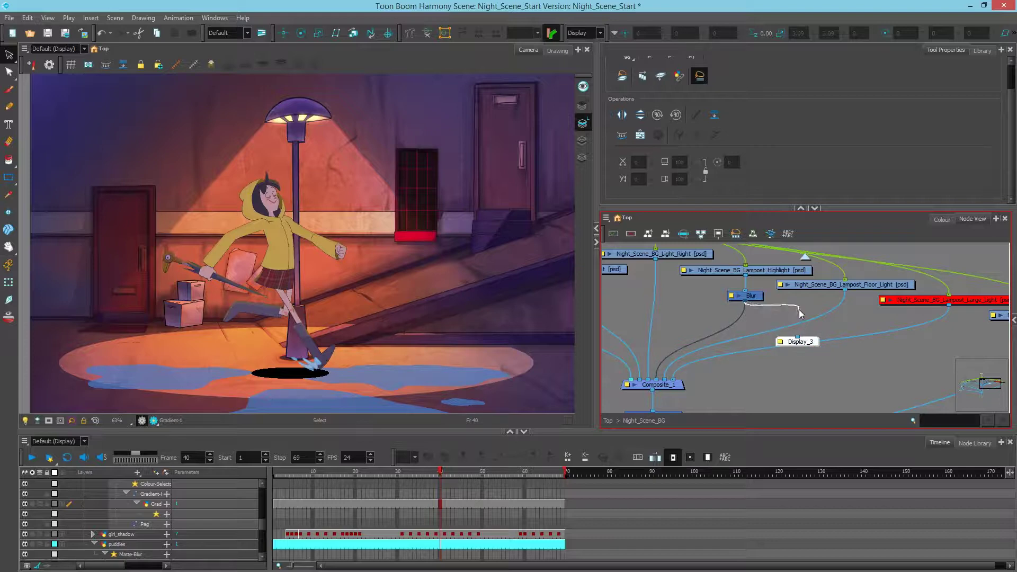
{"action": "left_click_drag", "start_coordinate": [745, 301], "coordinate": [797, 337]}
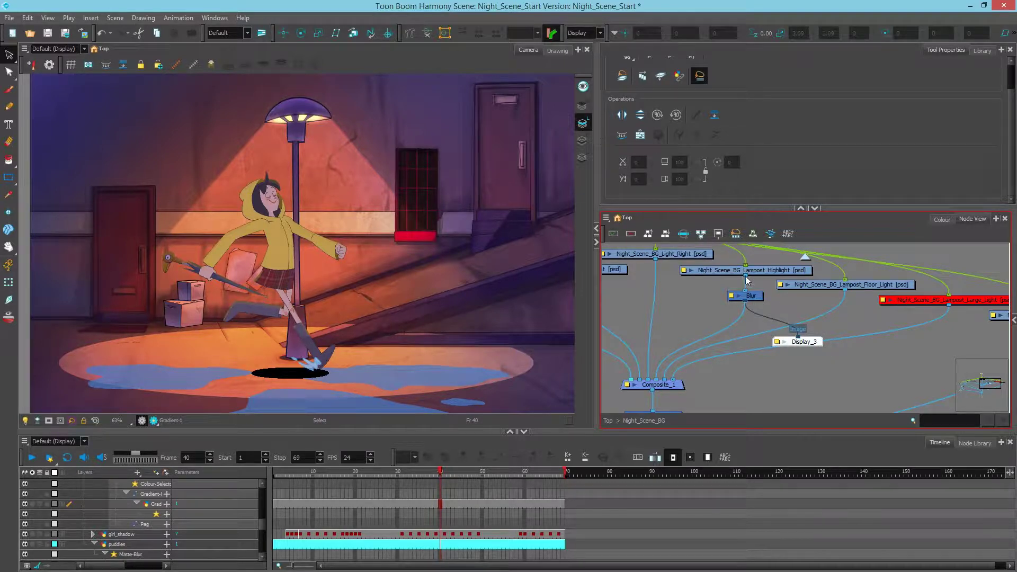
{"action": "left_click", "coordinate": [599, 33]}
{"action": "left_click", "coordinate": [589, 67]}
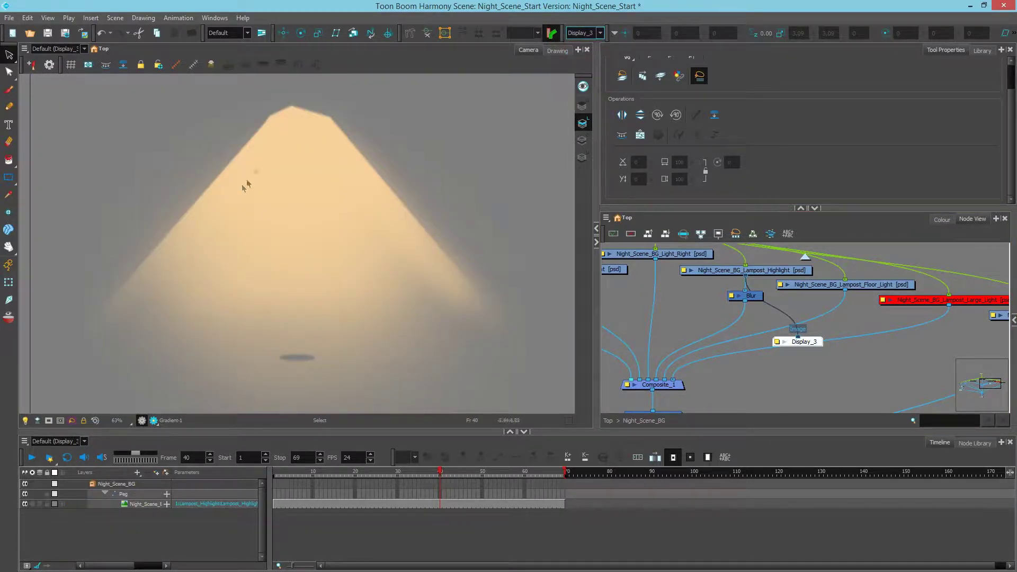
{"action": "left_click", "coordinate": [154, 421]}
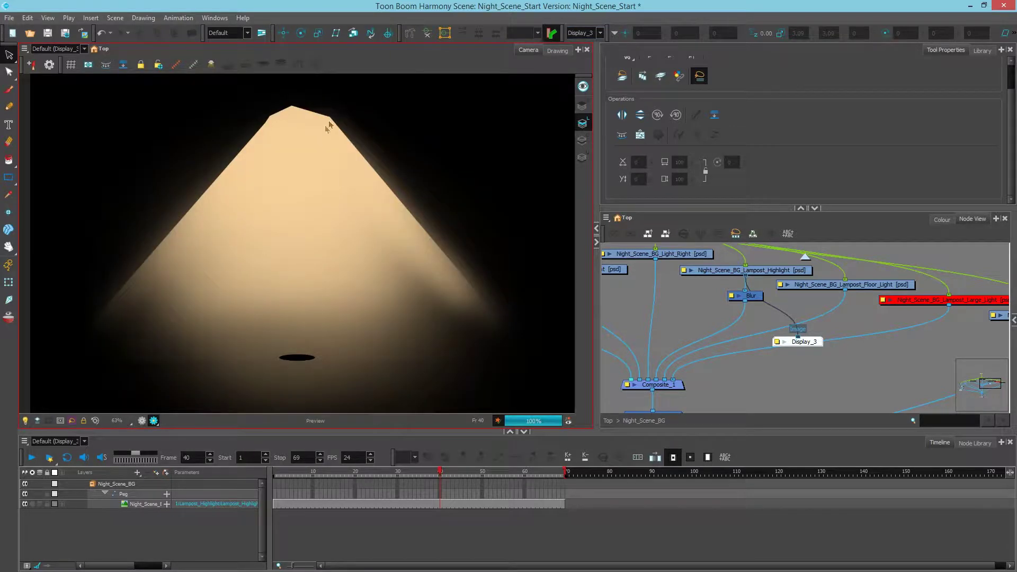
{"action": "left_click", "coordinate": [140, 422]}
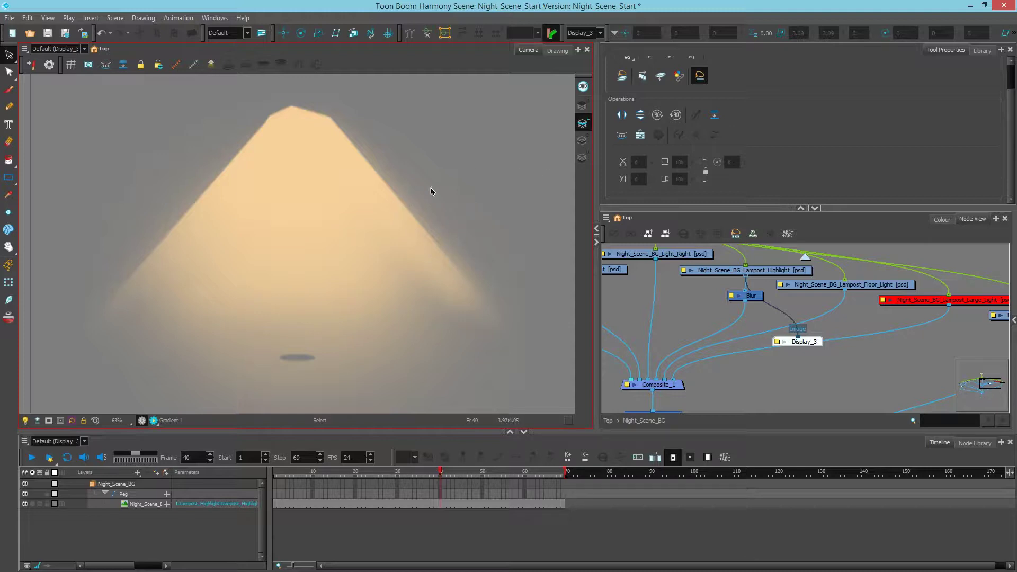
{"action": "left_click", "coordinate": [588, 32]}
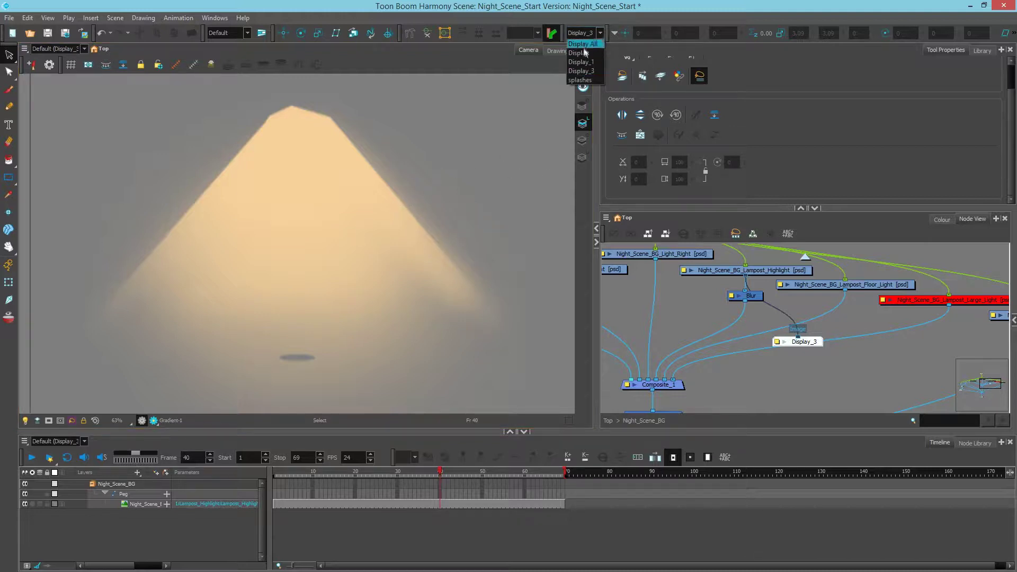
Switch the viewer back to Display and delete the Display_3 node
{"action": "left_click", "coordinate": [579, 53]}
{"action": "left_click", "coordinate": [818, 350]}
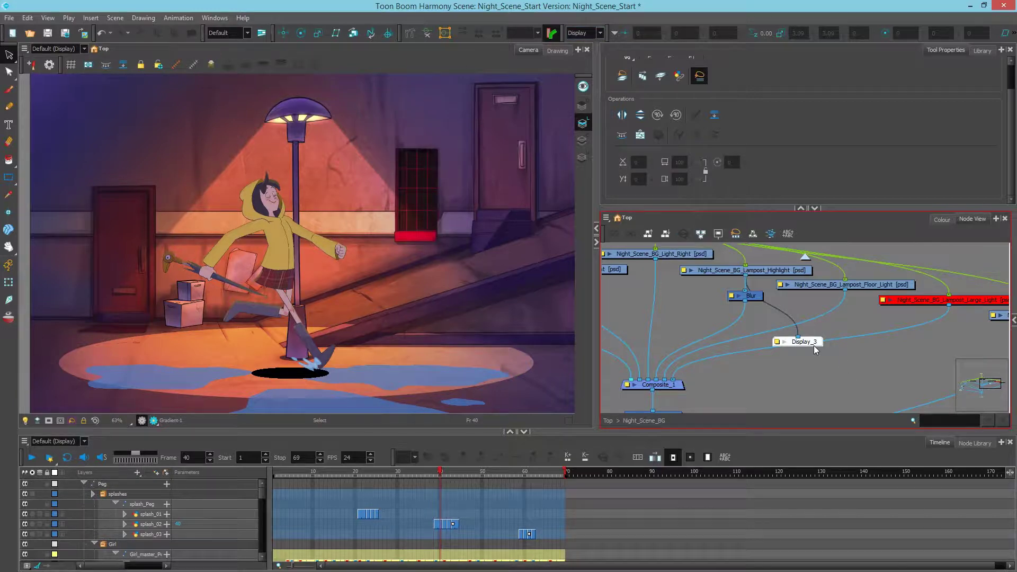
{"action": "key", "text": "Delete"}
Connect the blurred lamppost light to the group's Multi-Port-Out and return to the top level
{"action": "mouse_move", "coordinate": [749, 275]}
{"action": "left_mouse_down"}
{"action": "mouse_move", "coordinate": [826, 338]}
{"action": "mouse_move", "coordinate": [912, 349]}
{"action": "left_mouse_up"}
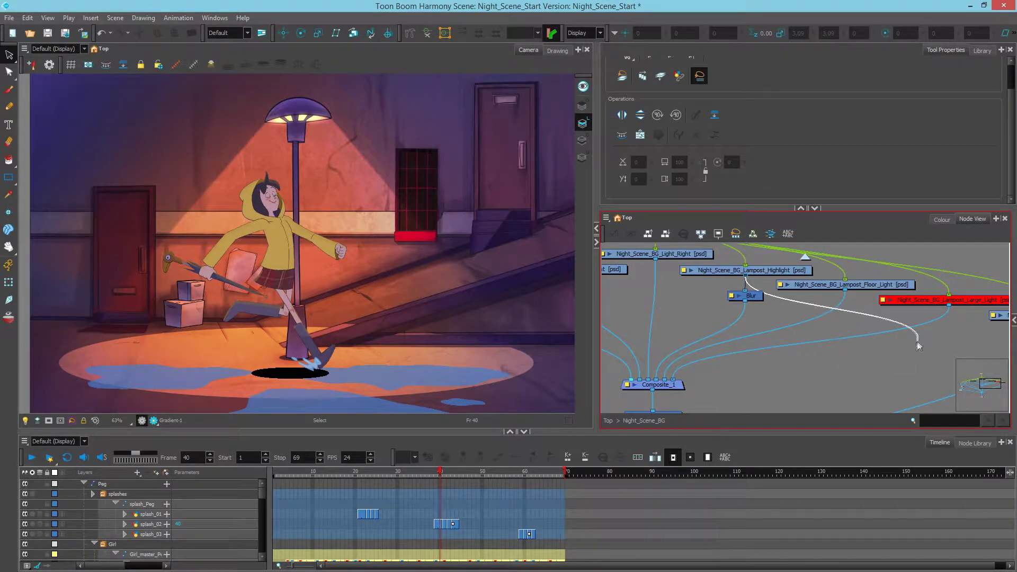
{"action": "scroll", "coordinate": [912, 347], "scroll_direction": "down", "scroll_amount": 2}
{"action": "scroll", "coordinate": [890, 296], "scroll_direction": "down", "scroll_amount": 3}
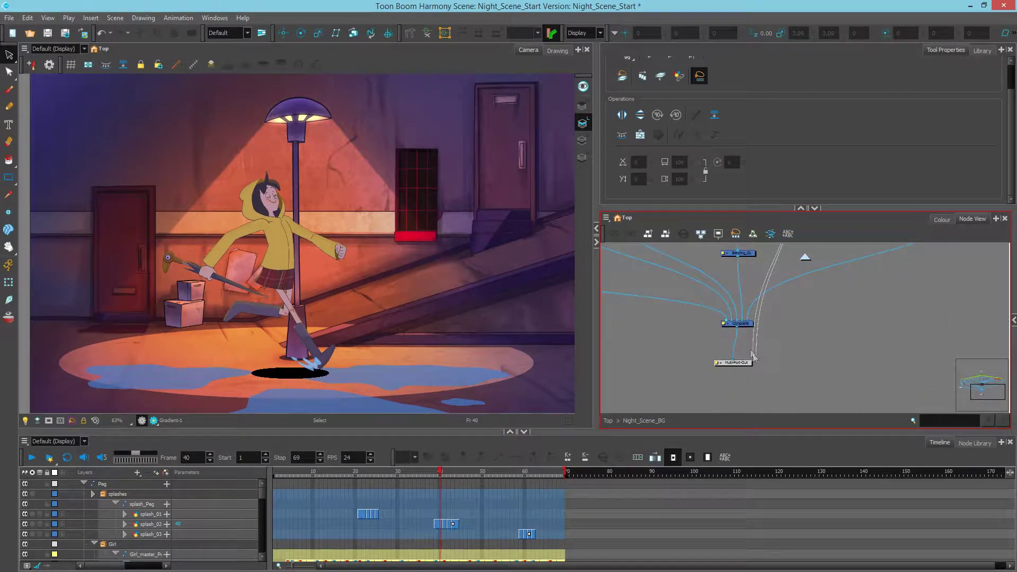
{"action": "mouse_move", "coordinate": [912, 349]}
{"action": "left_mouse_down"}
{"action": "mouse_move", "coordinate": [720, 360]}
{"action": "mouse_move", "coordinate": [727, 356]}
{"action": "left_mouse_up"}
{"action": "scroll", "coordinate": [745, 346], "scroll_direction": "up", "scroll_amount": 3}
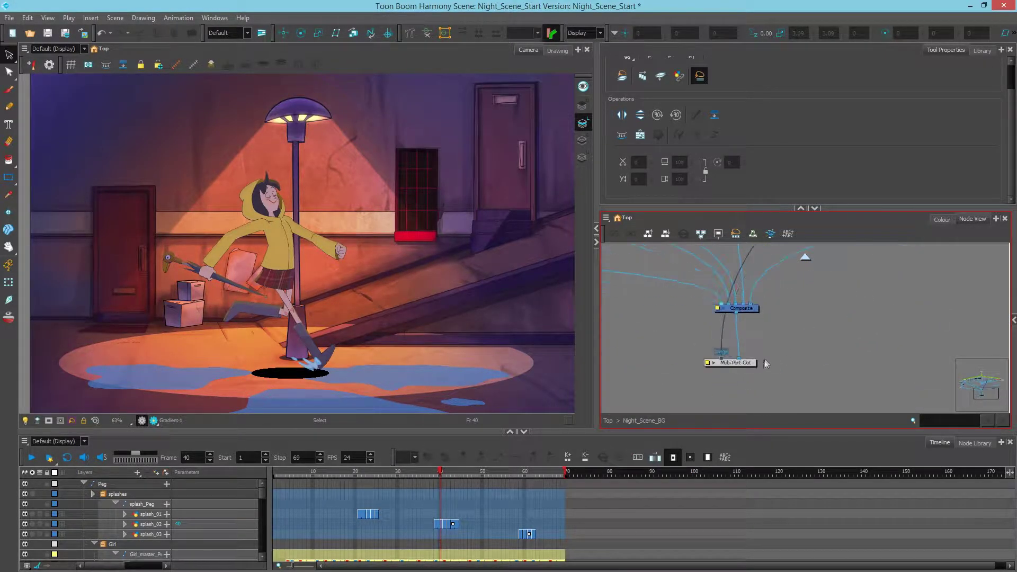
{"action": "scroll", "coordinate": [798, 284], "scroll_direction": "up", "scroll_amount": 3}
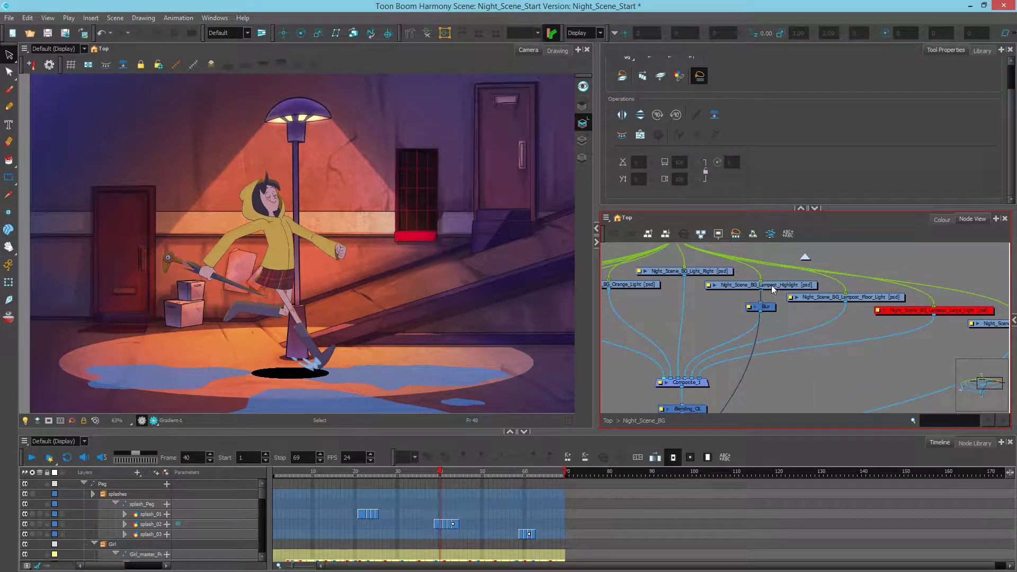
{"action": "left_click_drag", "start_coordinate": [761, 312], "coordinate": [685, 380]}
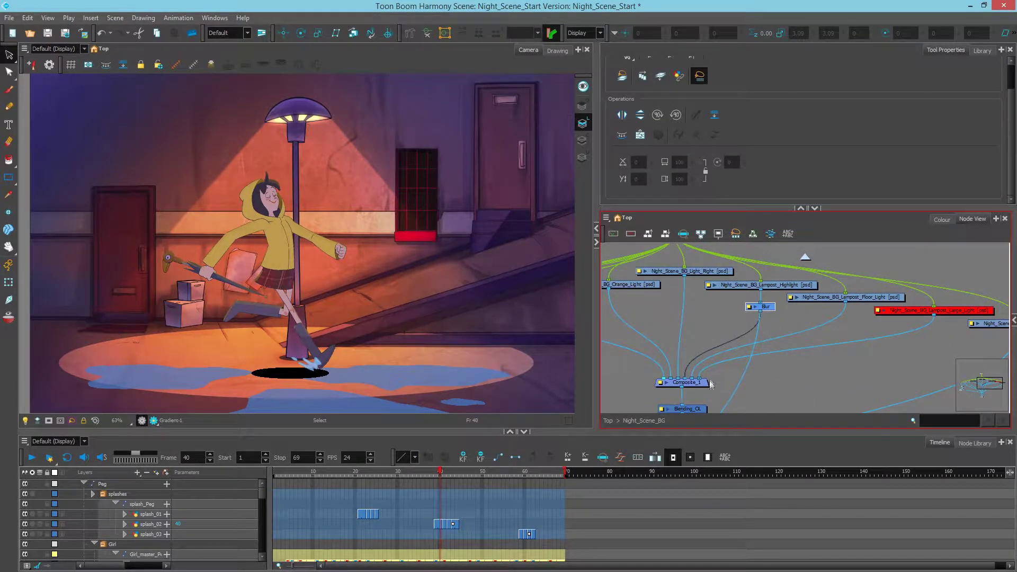
{"action": "scroll", "coordinate": [729, 318], "scroll_direction": "down", "scroll_amount": 3}
{"action": "scroll", "coordinate": [730, 300], "scroll_direction": "down", "scroll_amount": 3}
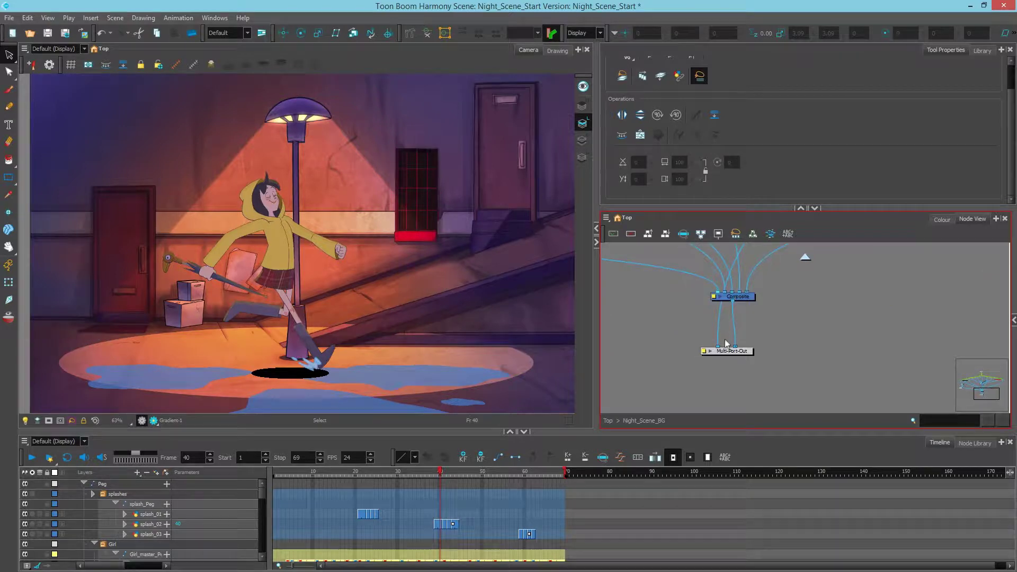
{"action": "left_click", "coordinate": [607, 421]}
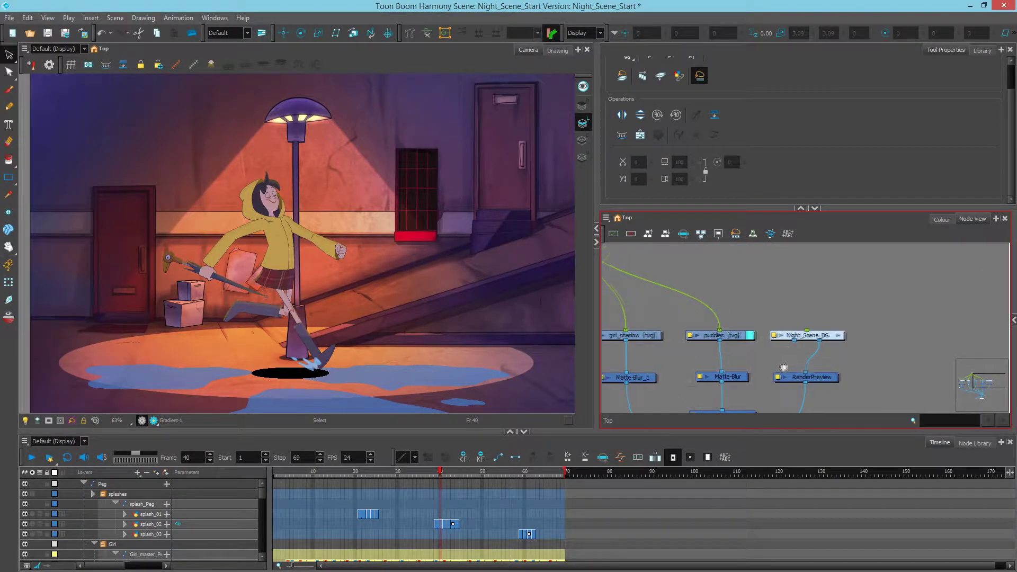
{"action": "left_click_drag", "start_coordinate": [789, 349], "coordinate": [871, 336]}
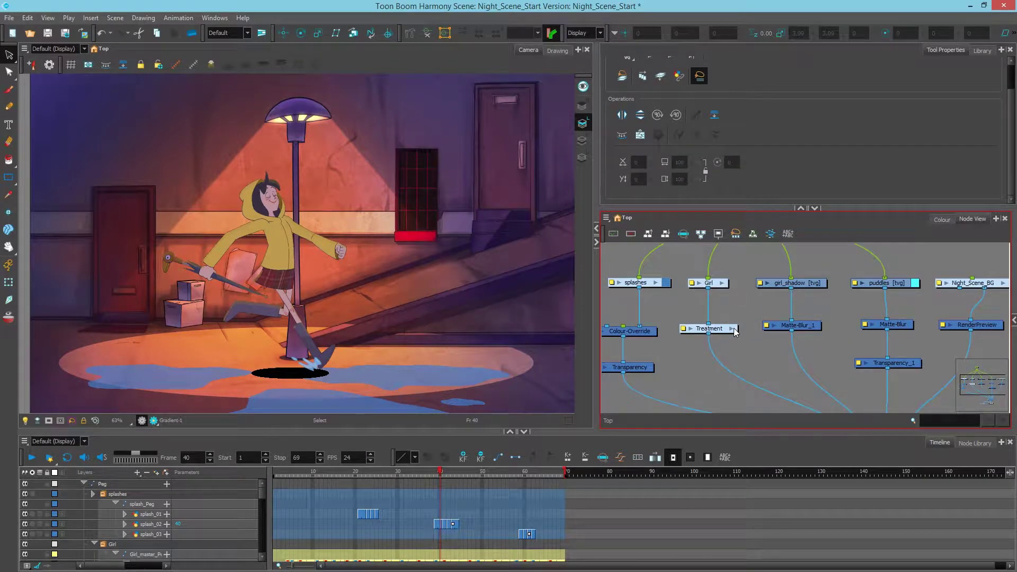
Open the Treatment group and rename the Colour-Scale node to Night_Filter
{"action": "left_click", "coordinate": [731, 328]}
{"action": "mouse_move", "coordinate": [800, 333]}
{"action": "left_mouse_down"}
{"action": "mouse_move", "coordinate": [788, 341]}
{"action": "mouse_move", "coordinate": [792, 358]}
{"action": "left_mouse_up"}
{"action": "left_click", "coordinate": [782, 348]}
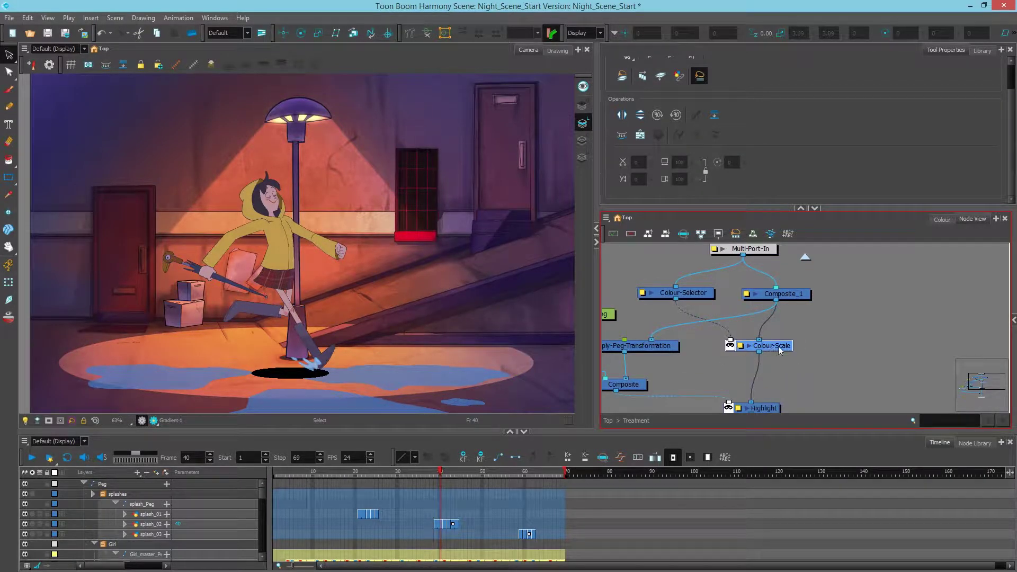
{"action": "double_click", "coordinate": [743, 347]}
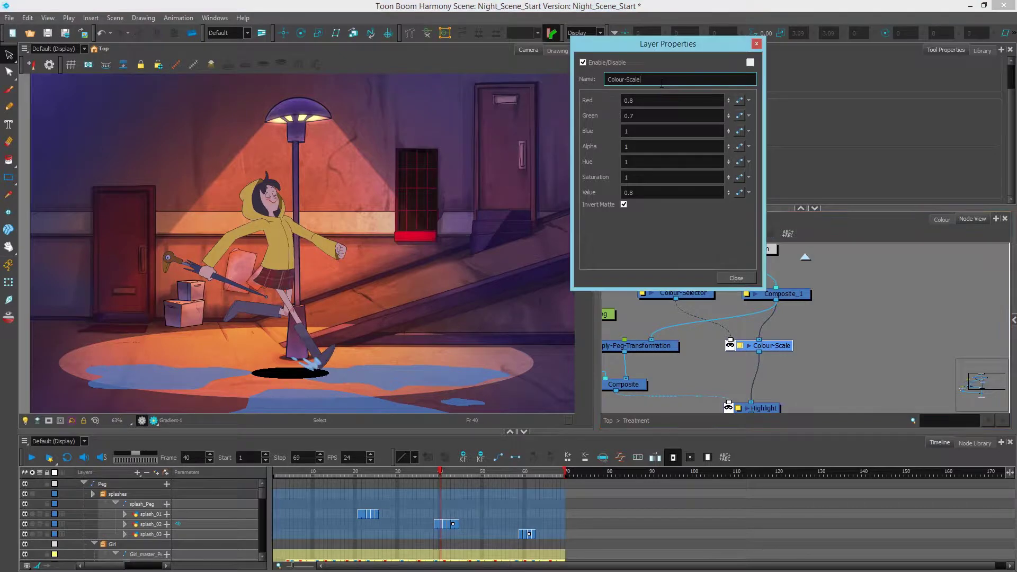
{"action": "type", "text": "Night_Filter"}
{"action": "left_click", "coordinate": [736, 278]}
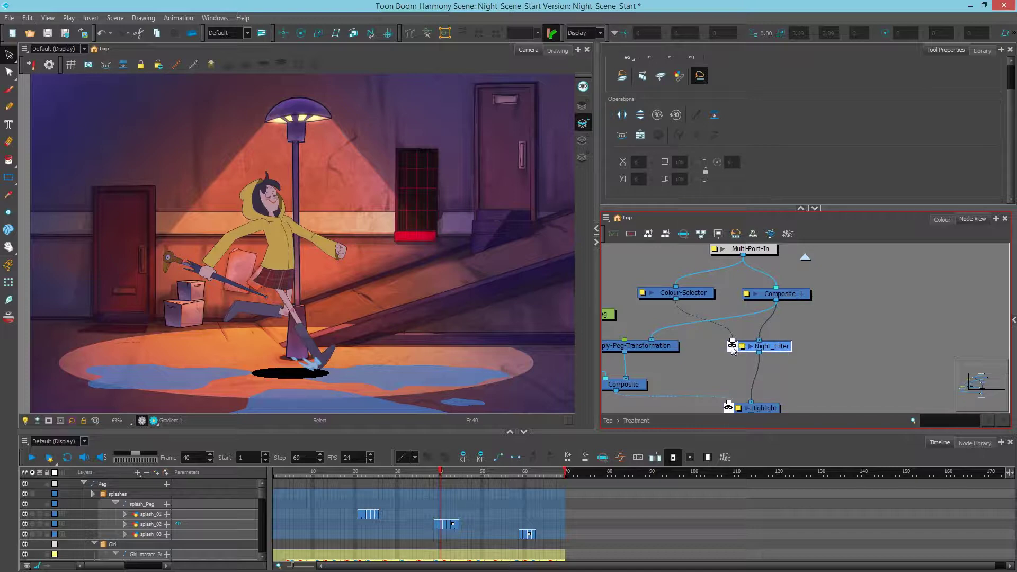
{"action": "left_click_drag", "start_coordinate": [771, 353], "coordinate": [778, 352]}
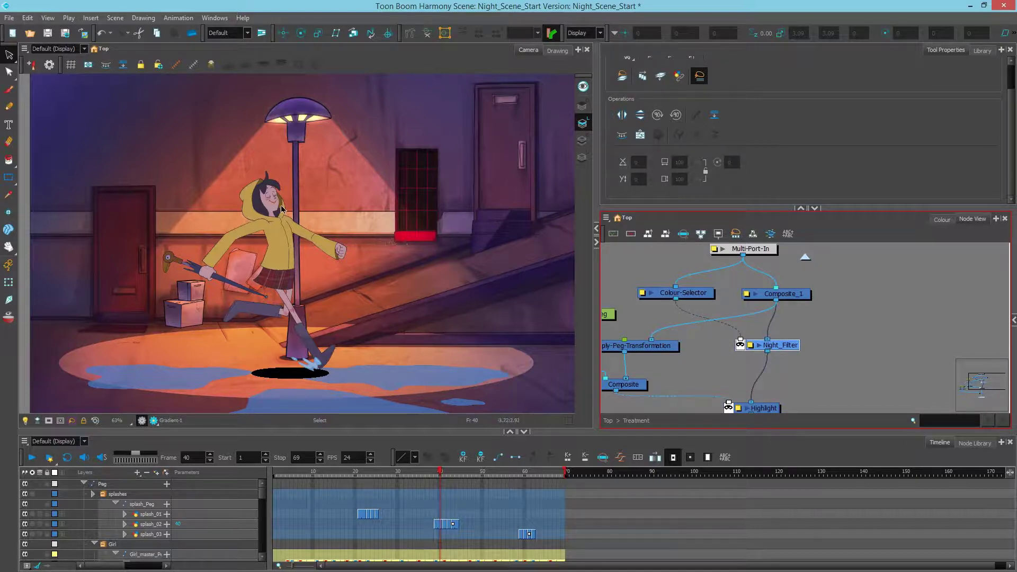
Inspect the Colour-Selector's eye white, hilight and iris colour entries
{"action": "left_click_drag", "start_coordinate": [706, 297], "coordinate": [713, 298]}
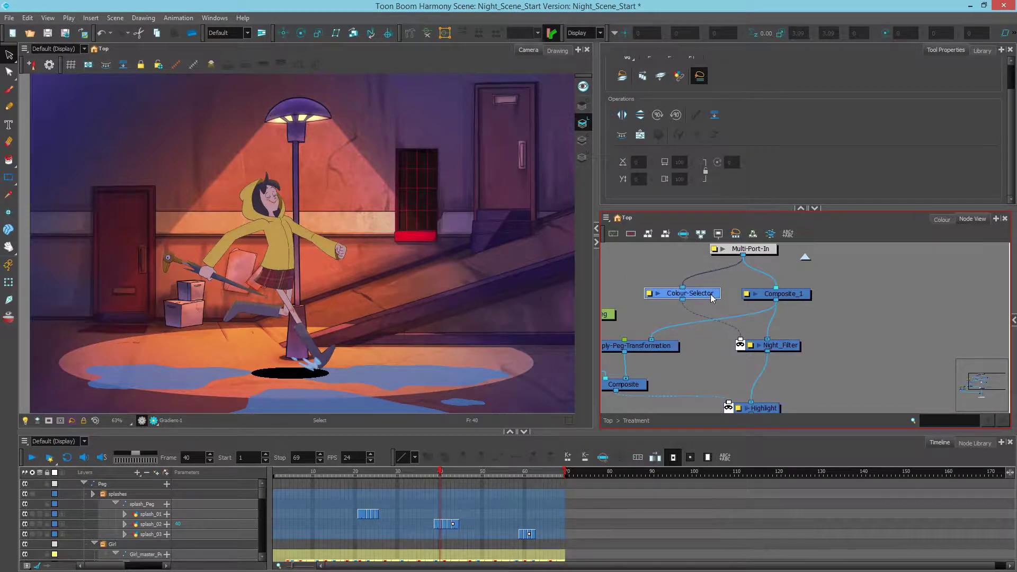
{"action": "left_click", "coordinate": [649, 293]}
{"action": "left_click", "coordinate": [640, 135]}
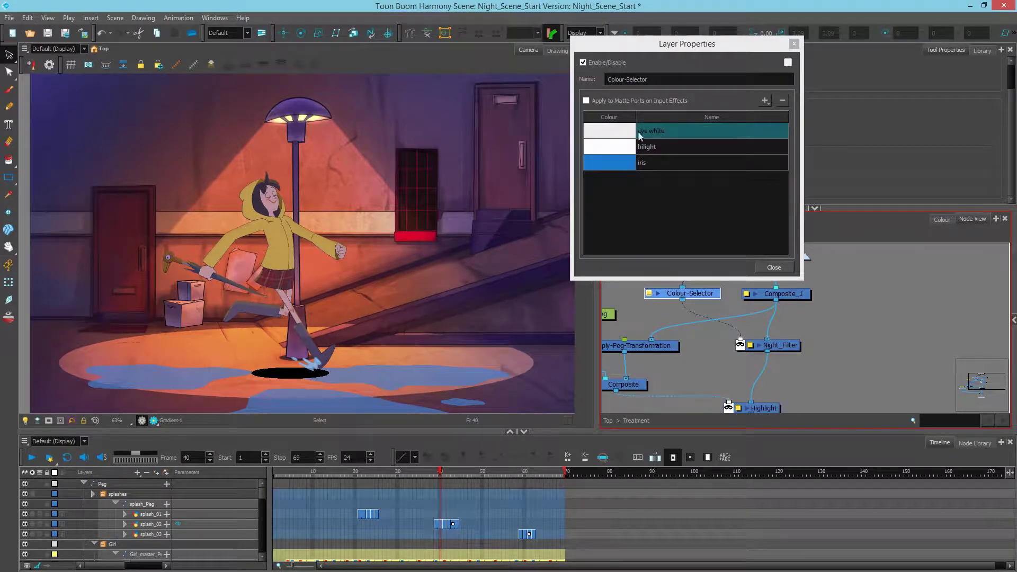
{"action": "left_click", "coordinate": [662, 147]}
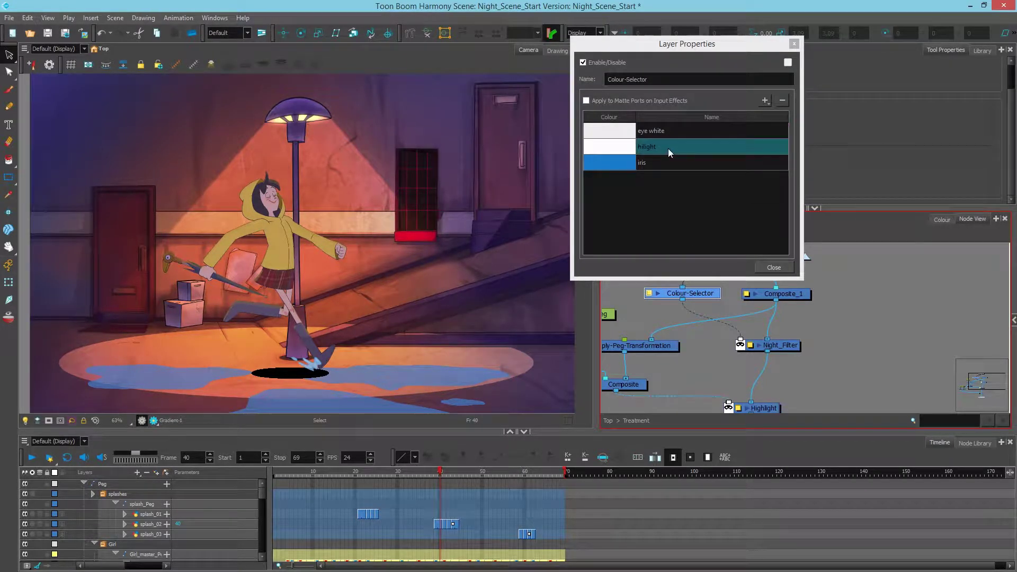
{"action": "left_click", "coordinate": [651, 163]}
{"action": "left_click", "coordinate": [717, 200]}
{"action": "left_click", "coordinate": [774, 268]}
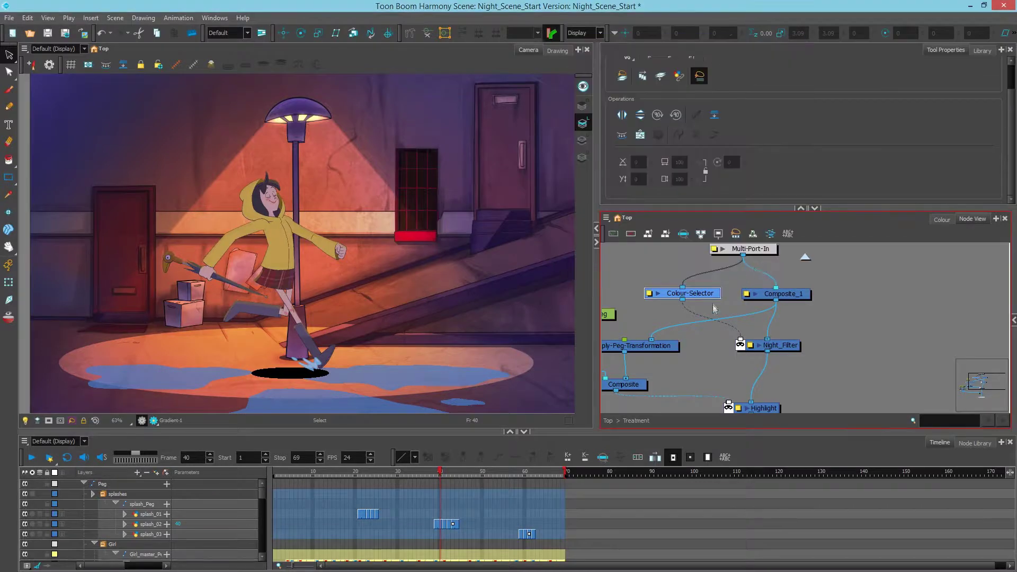
Move the Night_Filter node further down below Composite_1
{"action": "left_click_drag", "start_coordinate": [776, 346], "coordinate": [785, 347]}
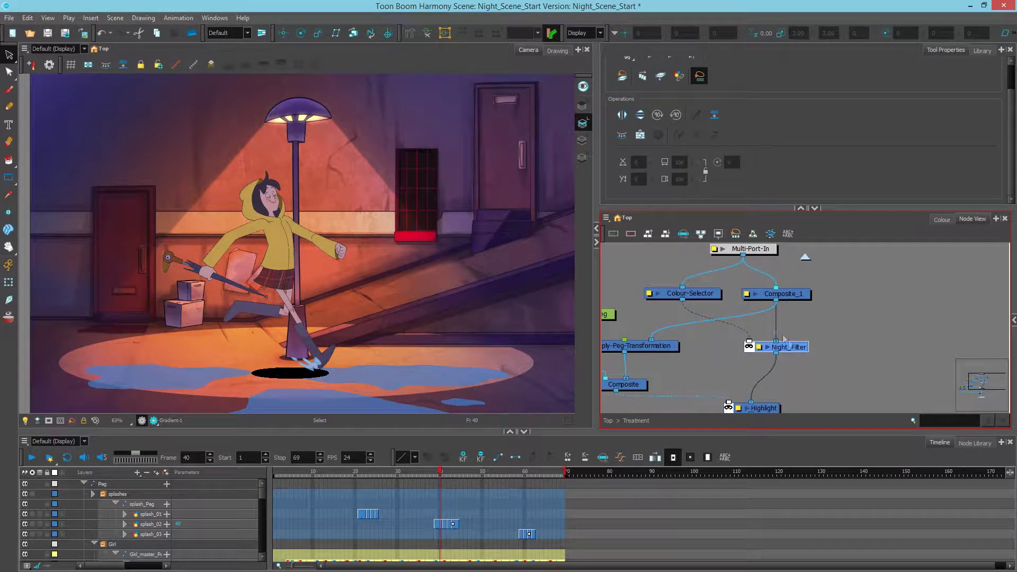
{"action": "left_click", "coordinate": [706, 296]}
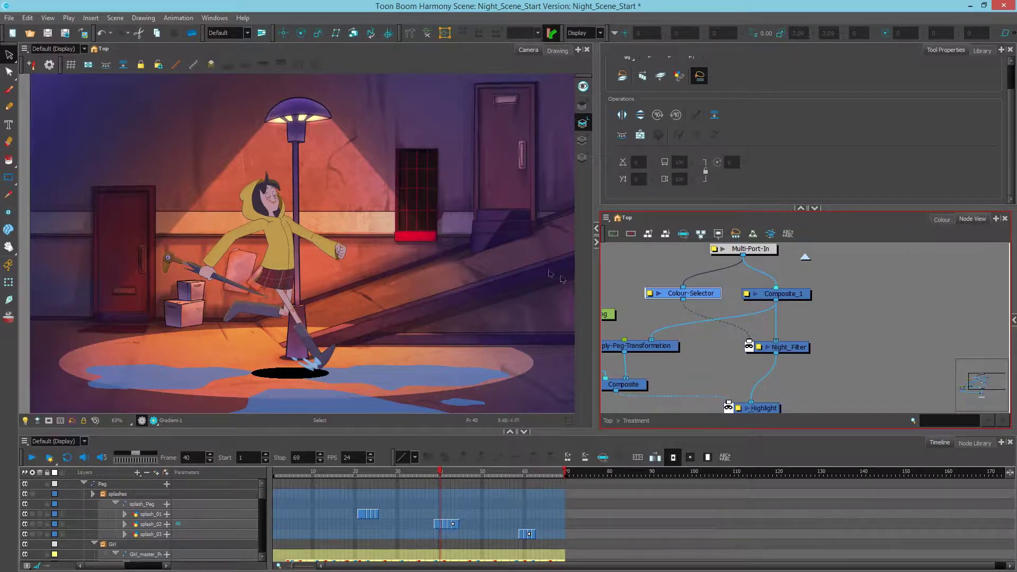
{"action": "left_click_drag", "start_coordinate": [798, 351], "coordinate": [799, 370]}
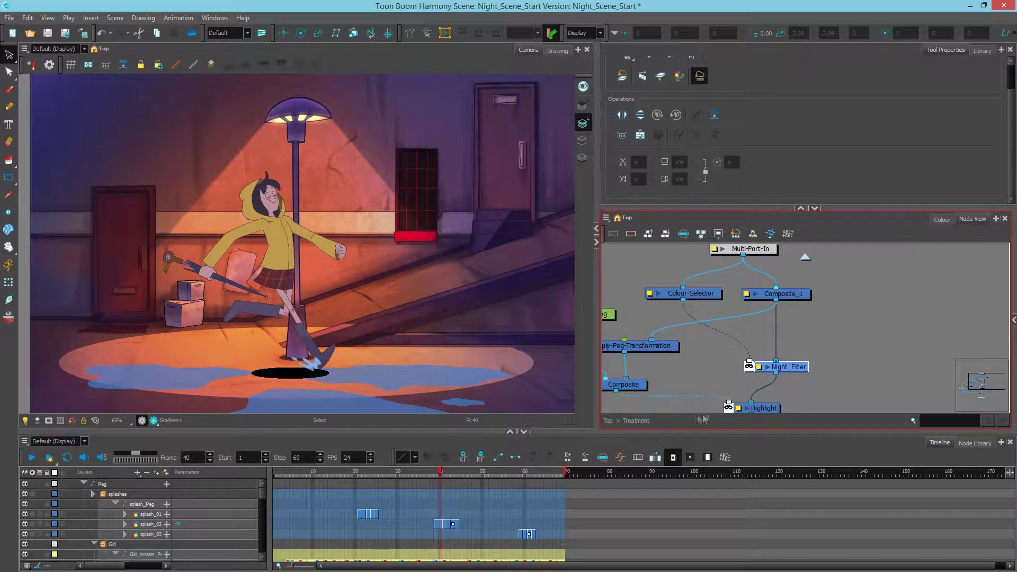
Add a Composite_2 node and connect its output to Night_Filter's matte input
{"action": "left_click", "coordinate": [706, 375]}
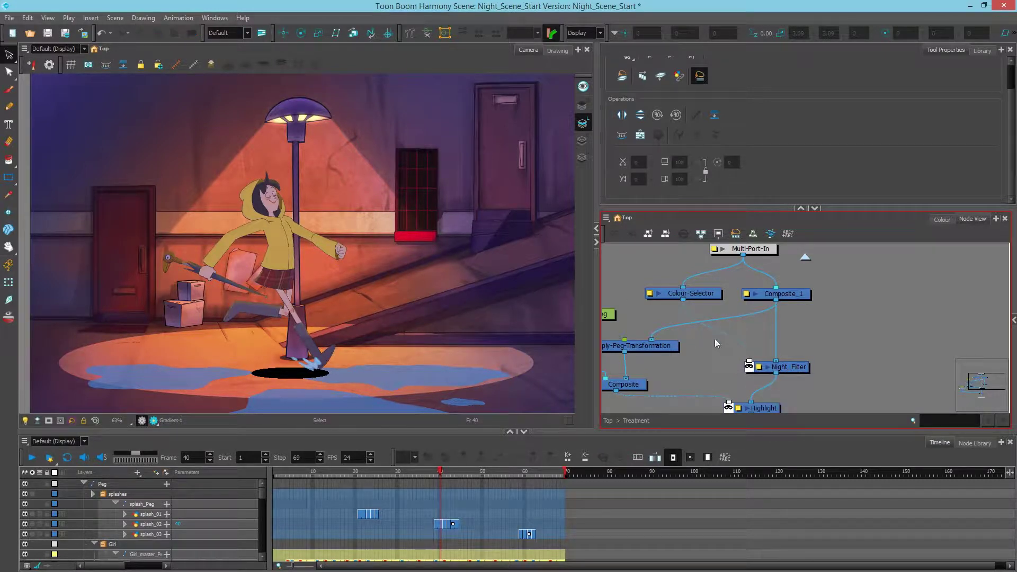
{"action": "key", "text": "ctrl+v"}
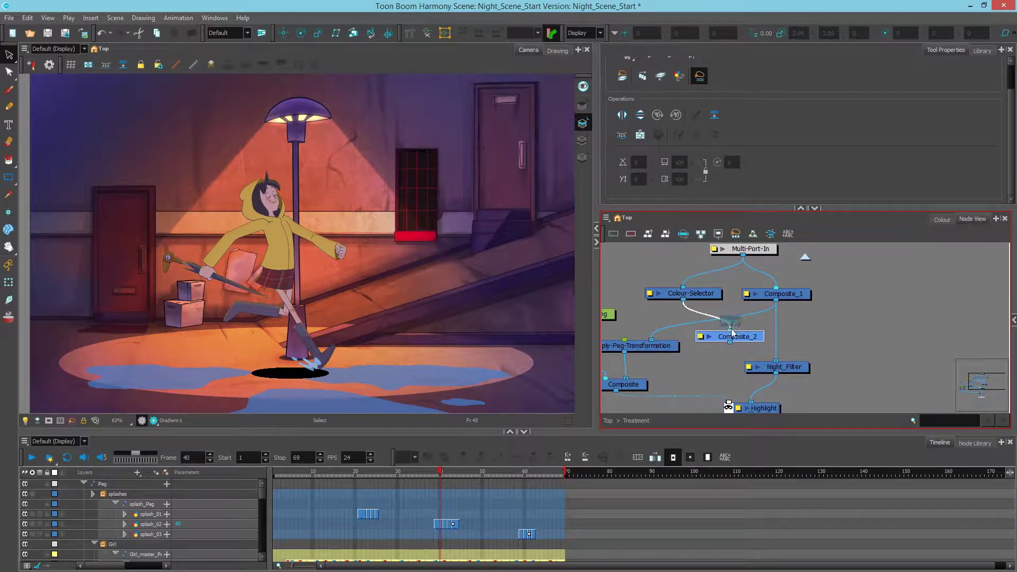
{"action": "mouse_move", "coordinate": [730, 342]}
{"action": "left_mouse_down"}
{"action": "mouse_move", "coordinate": [749, 360]}
{"action": "mouse_move", "coordinate": [747, 337]}
{"action": "left_mouse_up"}
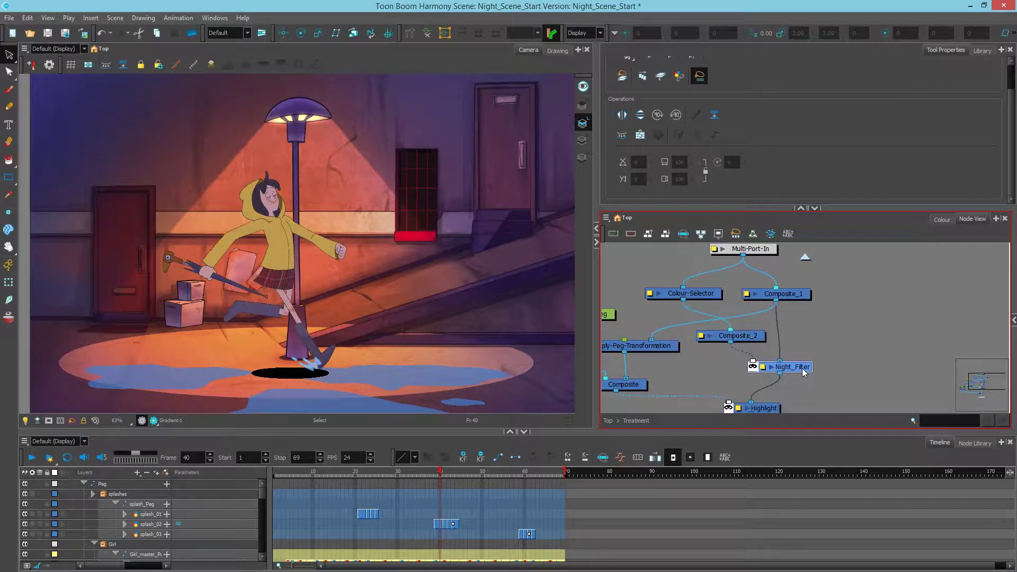
{"action": "left_click", "coordinate": [800, 370]}
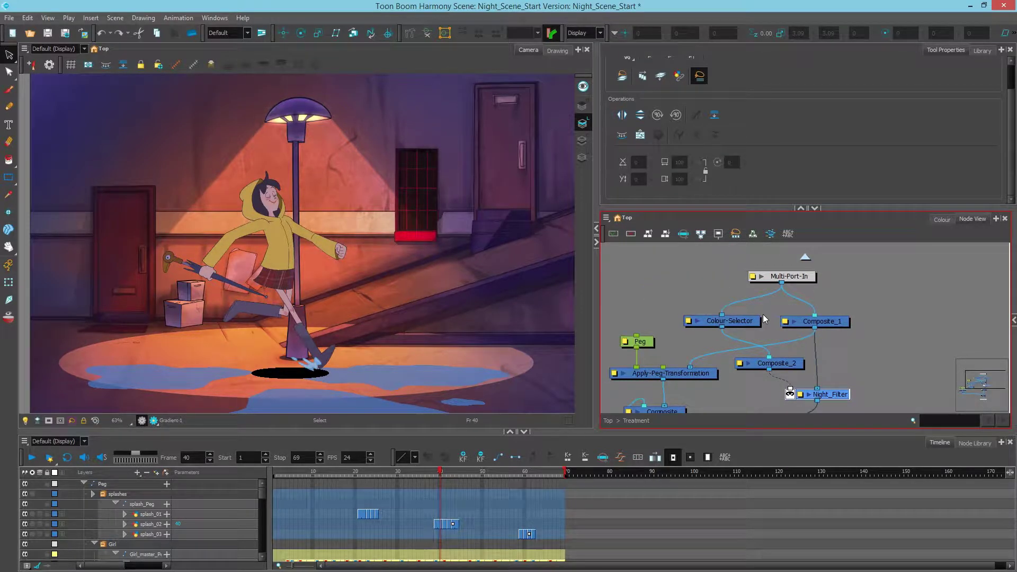
{"action": "scroll", "coordinate": [764, 318], "scroll_direction": "down", "scroll_amount": 1}
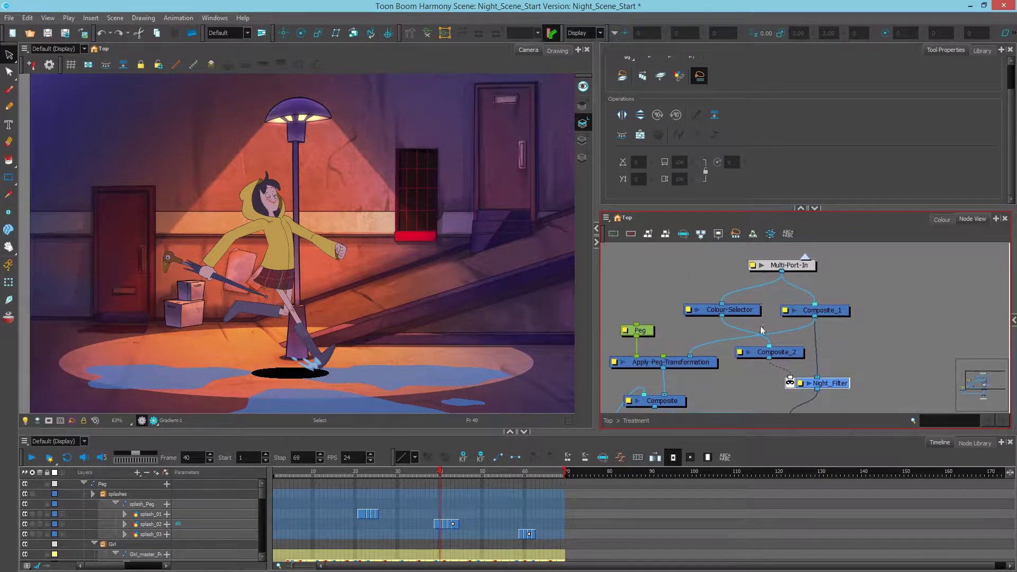
{"action": "left_click", "coordinate": [974, 443]}
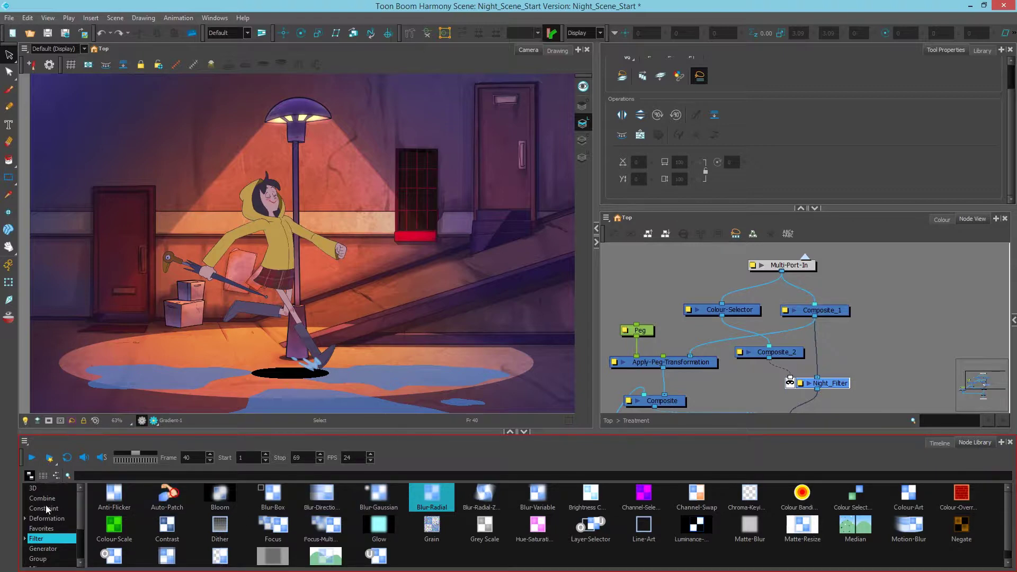
Feed Night_Scene_BG into the Treatment group, using a temporary Cutter node then deleting it
{"action": "left_click", "coordinate": [46, 529]}
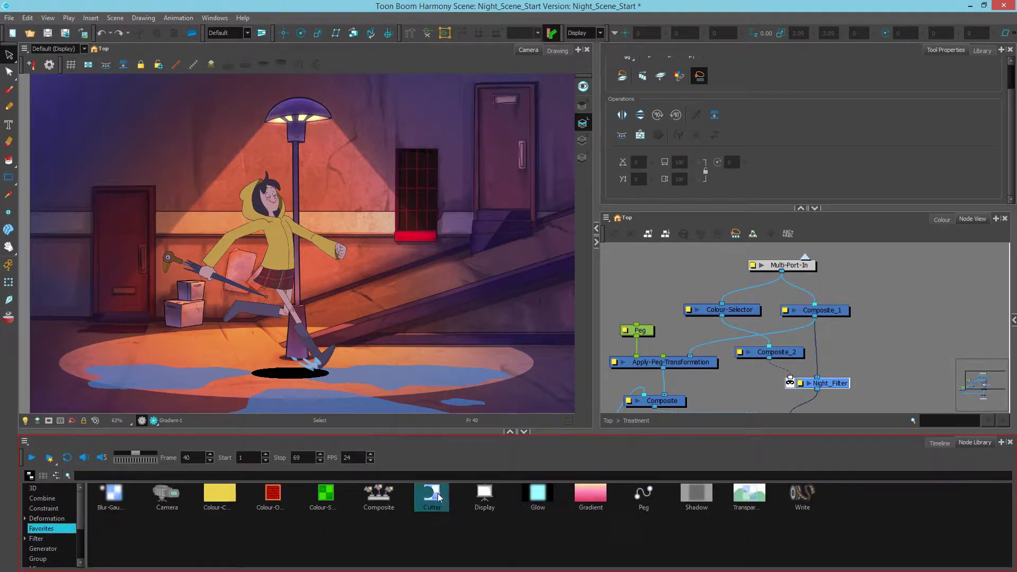
{"action": "mouse_move", "coordinate": [432, 495]}
{"action": "left_mouse_down"}
{"action": "mouse_move", "coordinate": [676, 279]}
{"action": "mouse_move", "coordinate": [766, 276]}
{"action": "left_mouse_up"}
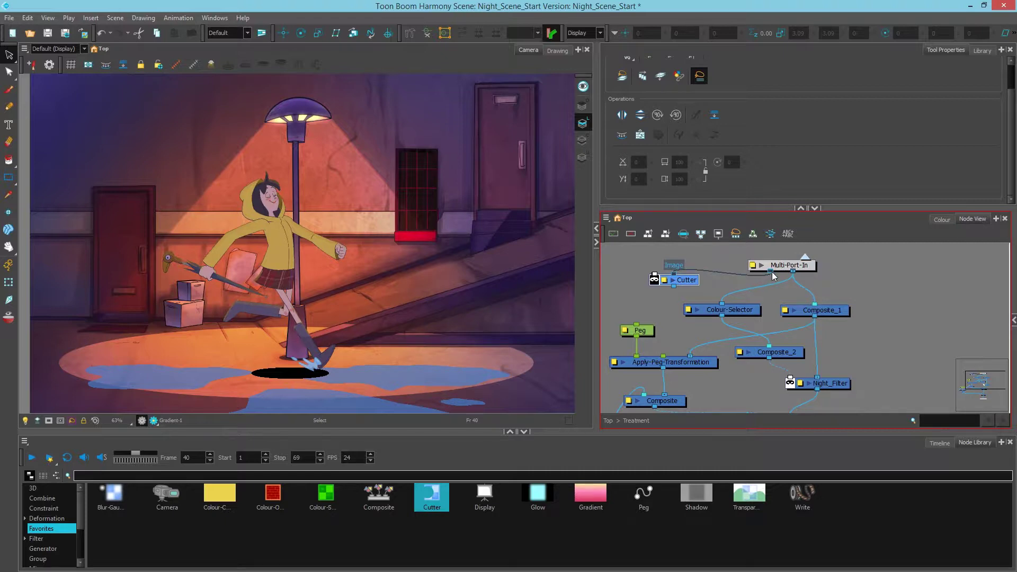
{"action": "left_click", "coordinate": [608, 420]}
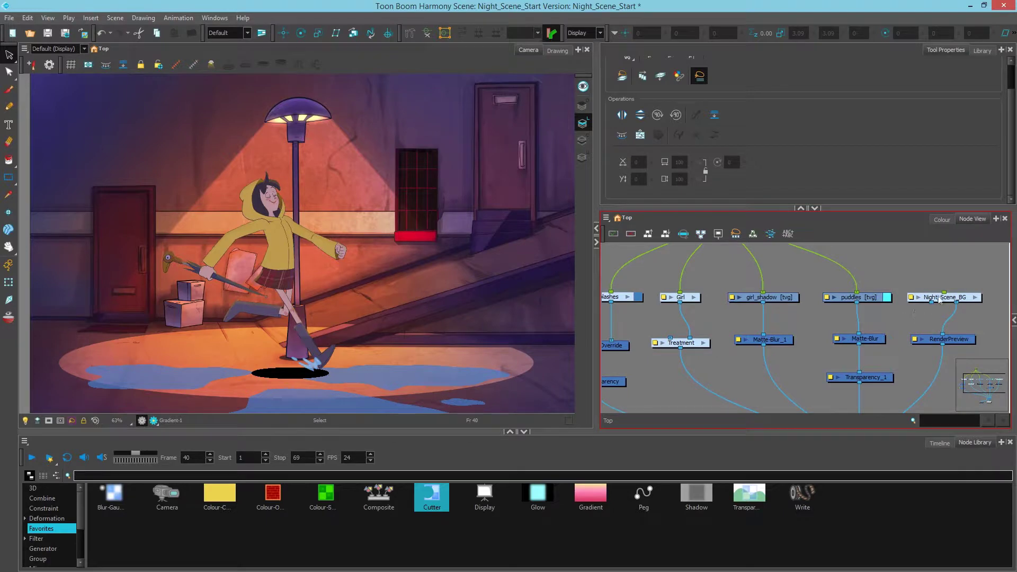
{"action": "left_click_drag", "start_coordinate": [933, 303], "coordinate": [666, 343]}
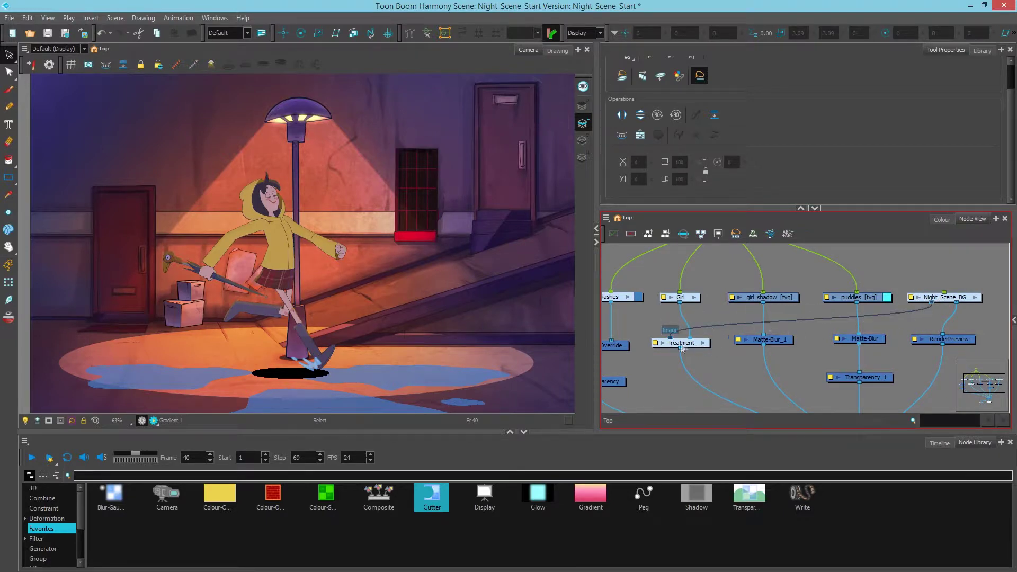
{"action": "left_click", "coordinate": [704, 343]}
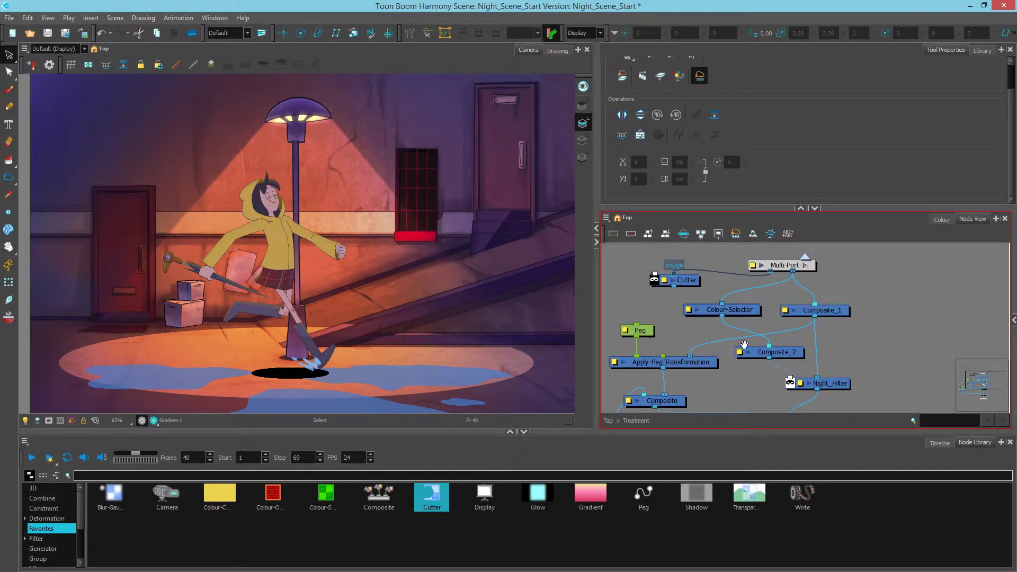
{"action": "left_click_drag", "start_coordinate": [719, 278], "coordinate": [719, 276]}
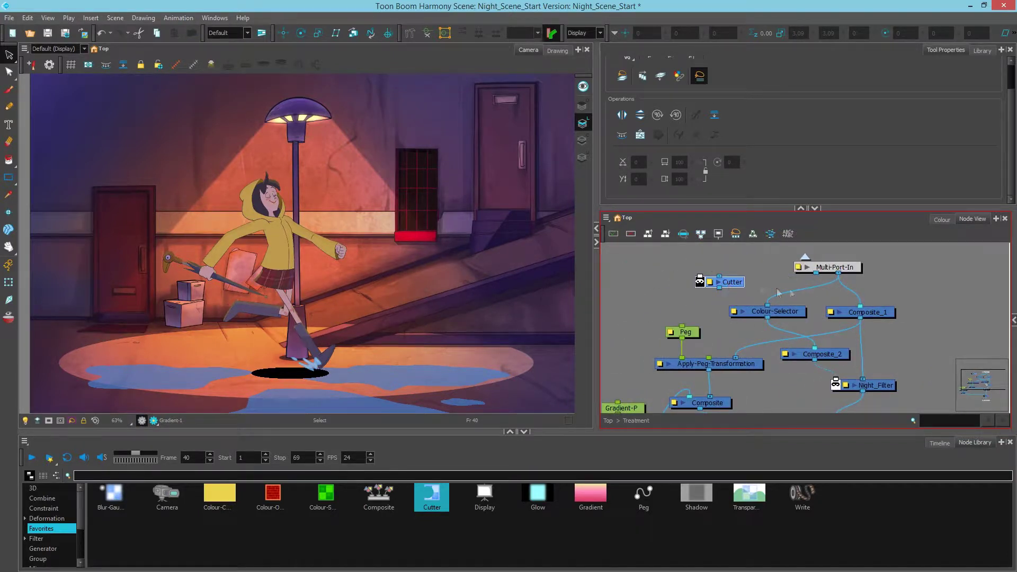
{"action": "key", "text": "Delete"}
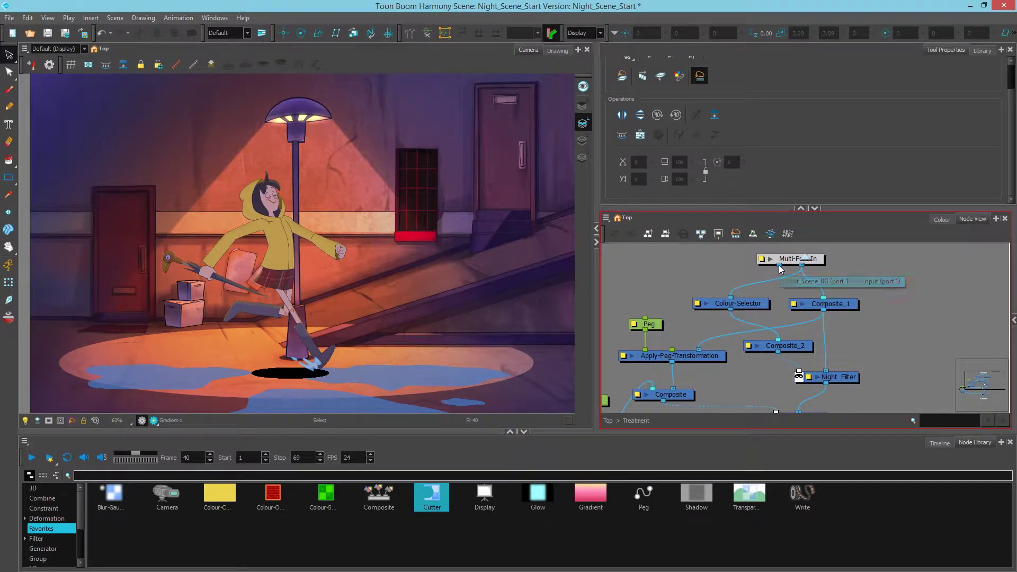
Link the new background input into Composite_2 and render a preview of the filtered scene
{"action": "left_click", "coordinate": [757, 306]}
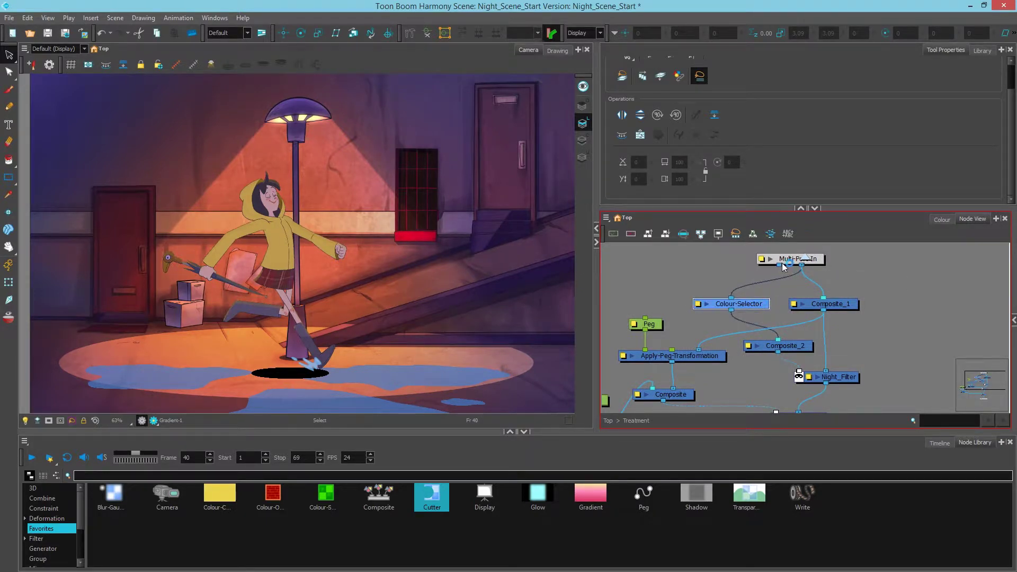
{"action": "mouse_move", "coordinate": [779, 265]}
{"action": "left_mouse_down"}
{"action": "mouse_move", "coordinate": [787, 339]}
{"action": "mouse_move", "coordinate": [779, 377]}
{"action": "left_mouse_up"}
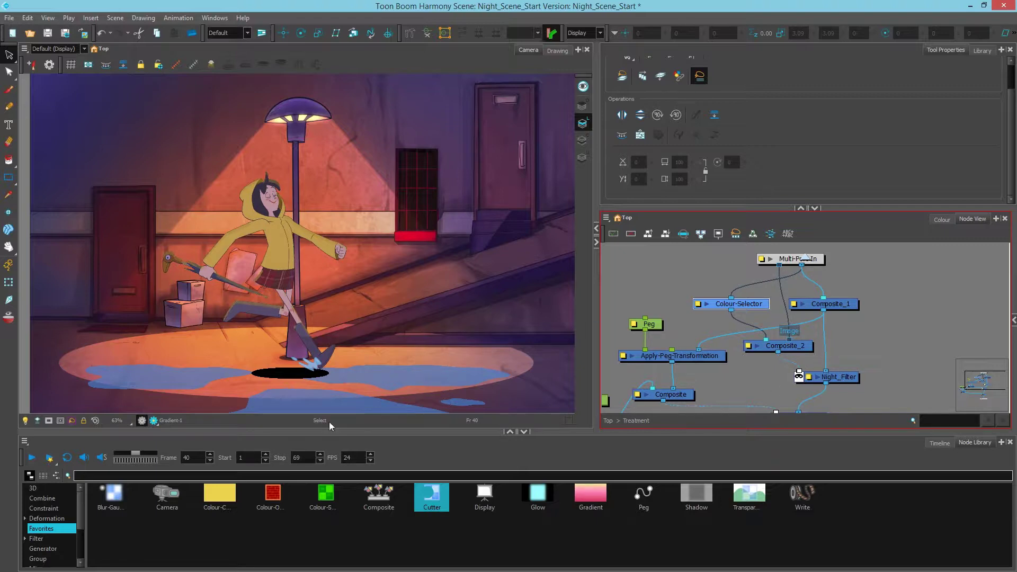
{"action": "left_click", "coordinate": [153, 421]}
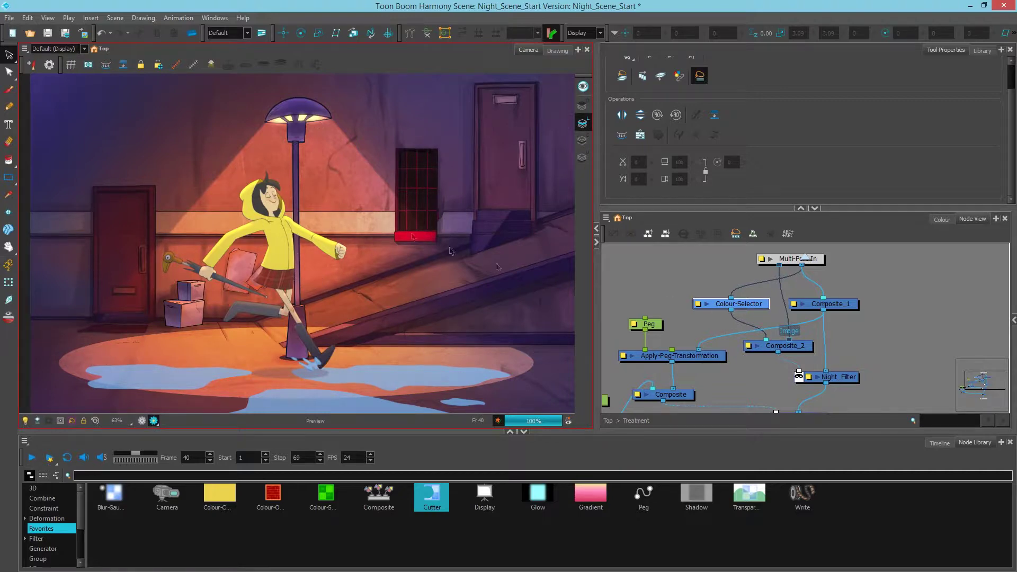
{"action": "left_click_drag", "start_coordinate": [789, 340], "coordinate": [853, 337]}
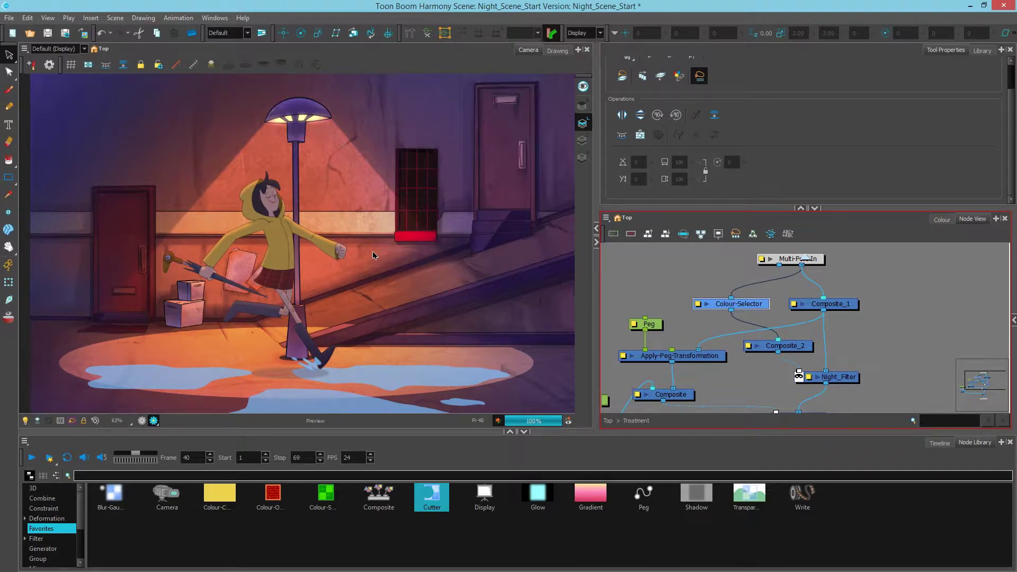
{"action": "key", "text": "ctrl+z"}
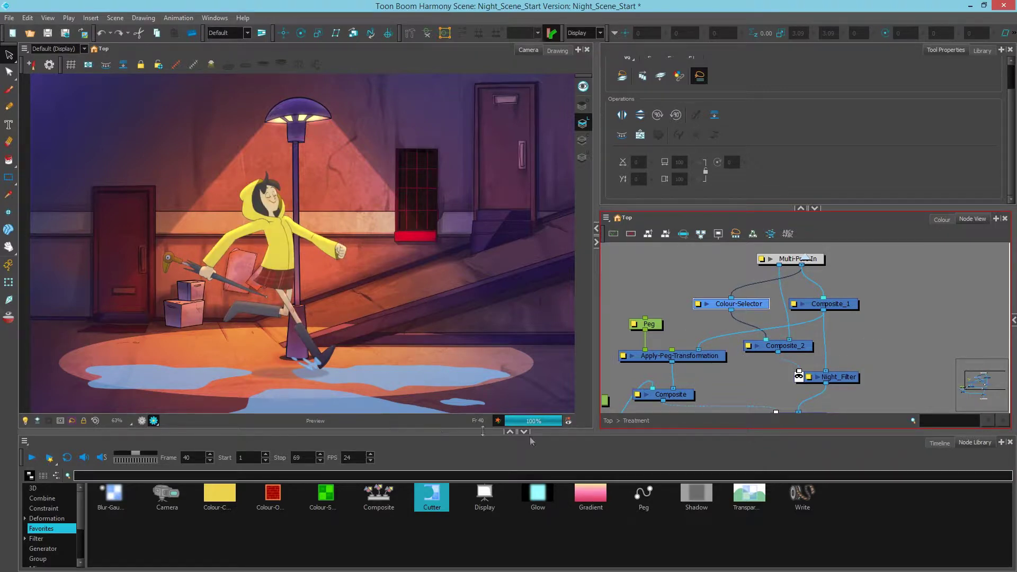
Jump to frame 23 and render a preview of the splash bursting from the puddle
{"action": "left_click", "coordinate": [939, 442]}
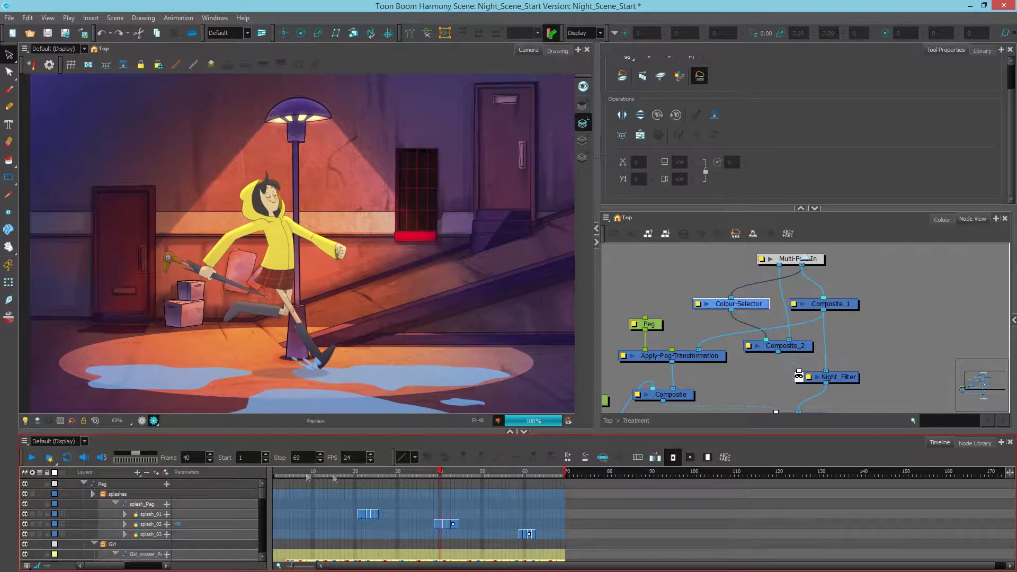
{"action": "left_click", "coordinate": [153, 420]}
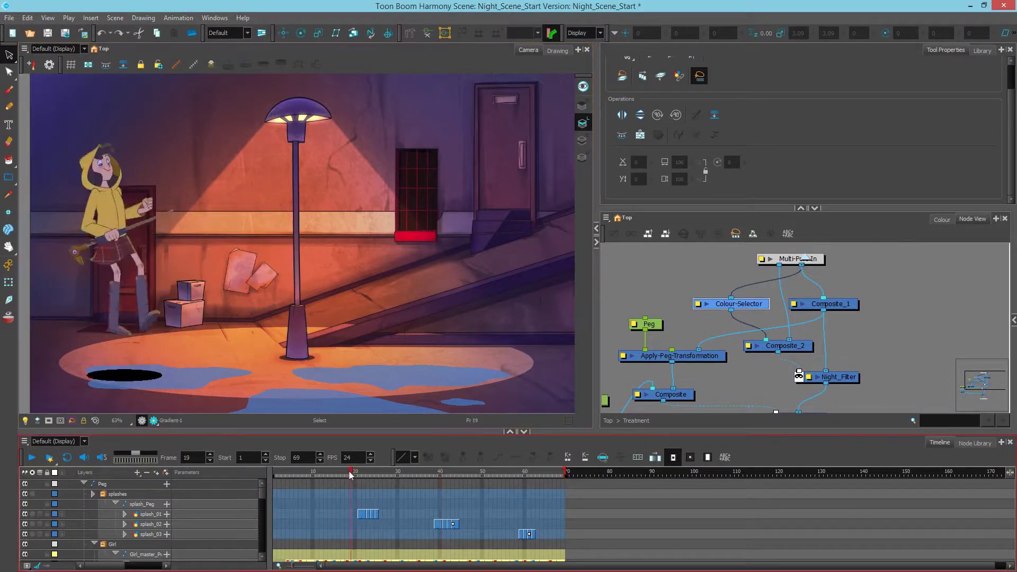
{"action": "left_click_drag", "start_coordinate": [348, 470], "coordinate": [367, 471]}
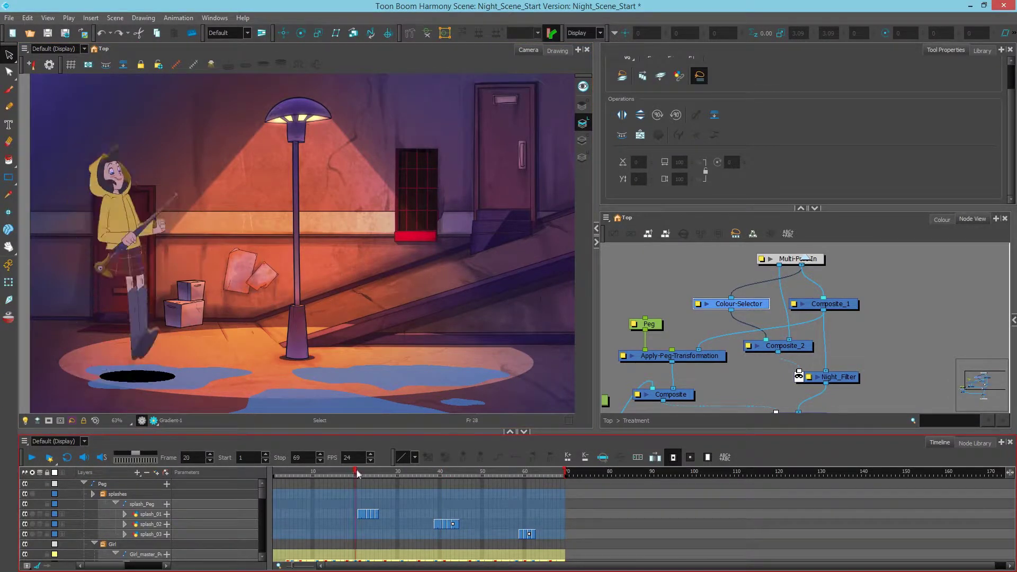
{"action": "left_click", "coordinate": [153, 421]}
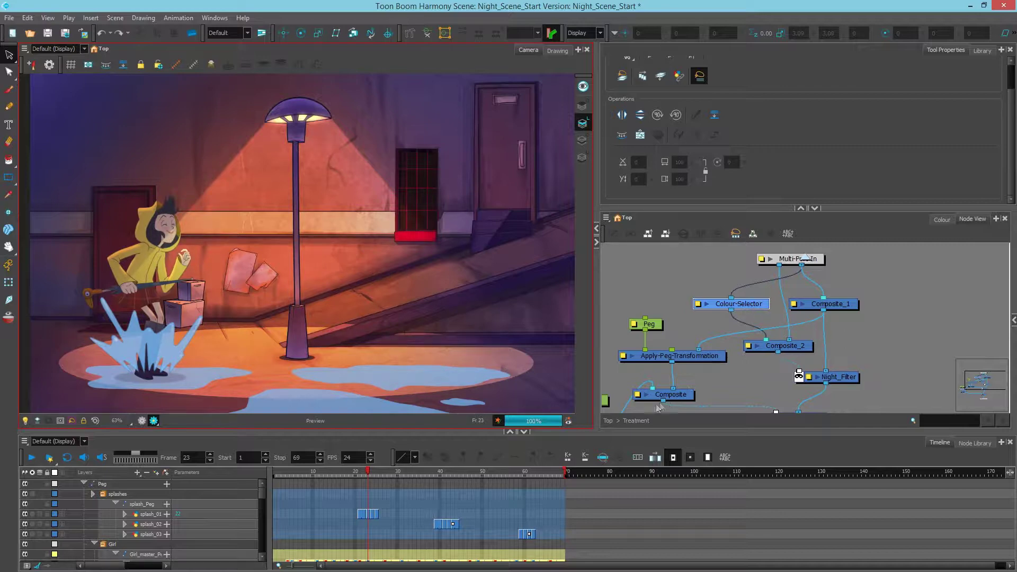
{"action": "left_click", "coordinate": [607, 421]}
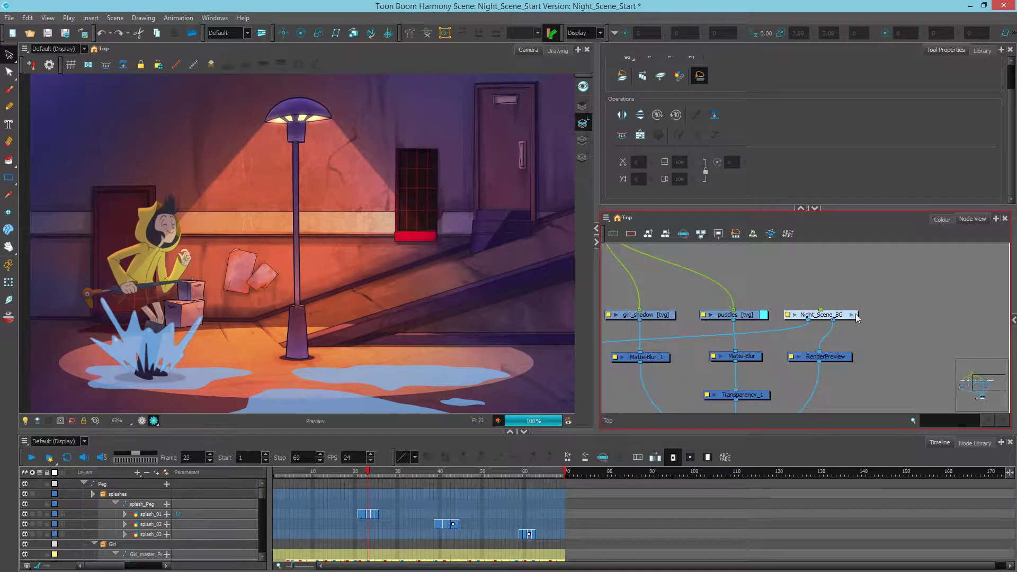
Enter Night_Scene_BG and drag a Matte-Resize filter from the library beside the Blur node
{"action": "left_click", "coordinate": [853, 315]}
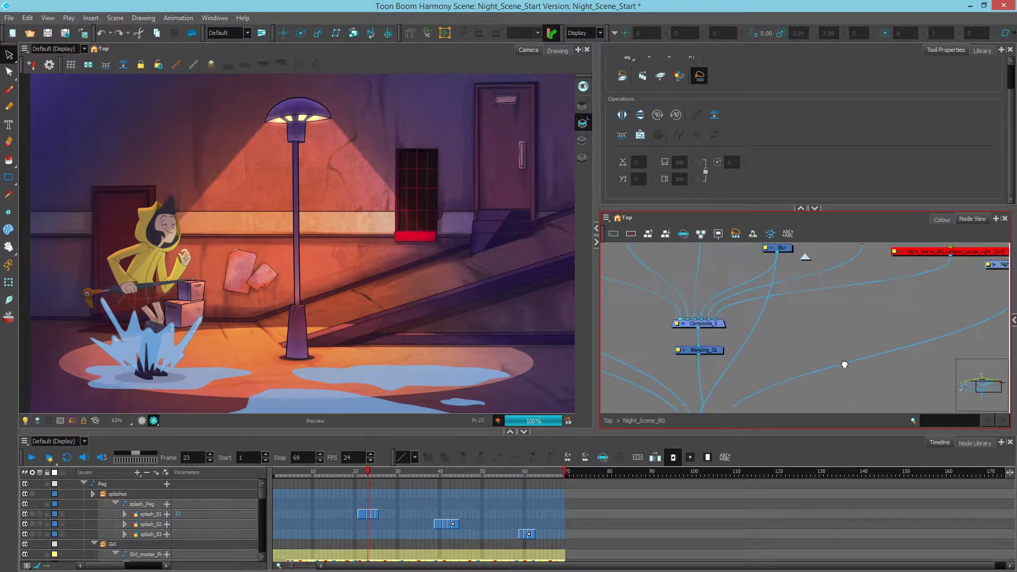
{"action": "left_click_drag", "start_coordinate": [785, 245], "coordinate": [683, 293]}
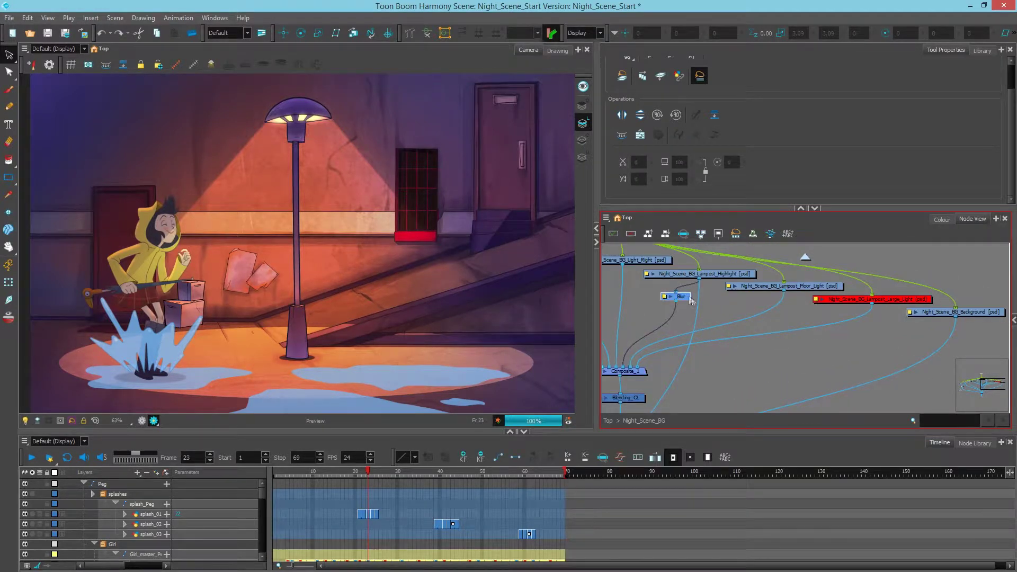
{"action": "mouse_move", "coordinate": [747, 360]}
{"action": "left_mouse_down"}
{"action": "mouse_move", "coordinate": [749, 327]}
{"action": "mouse_move", "coordinate": [744, 337]}
{"action": "left_mouse_up"}
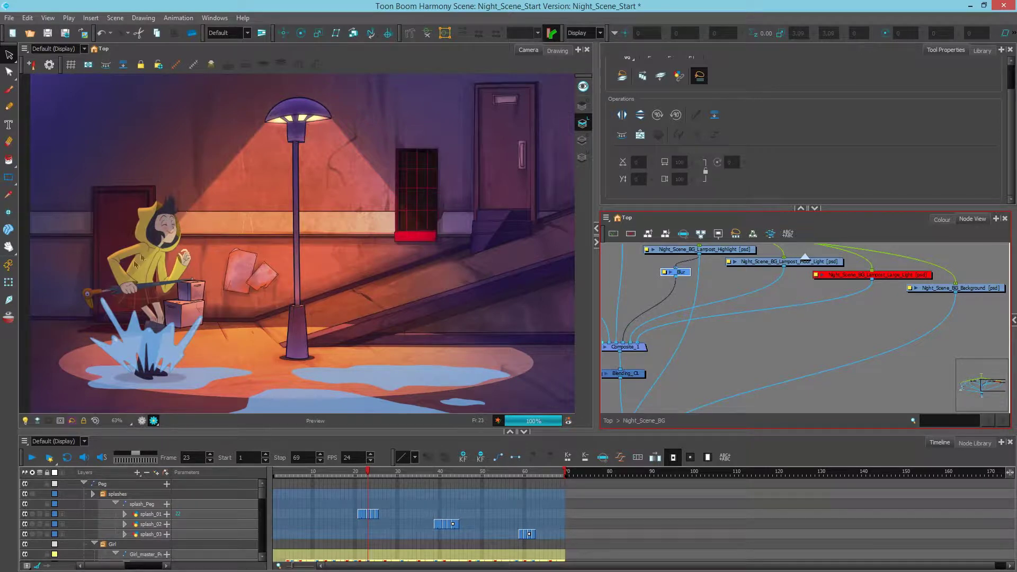
{"action": "left_click", "coordinate": [976, 443]}
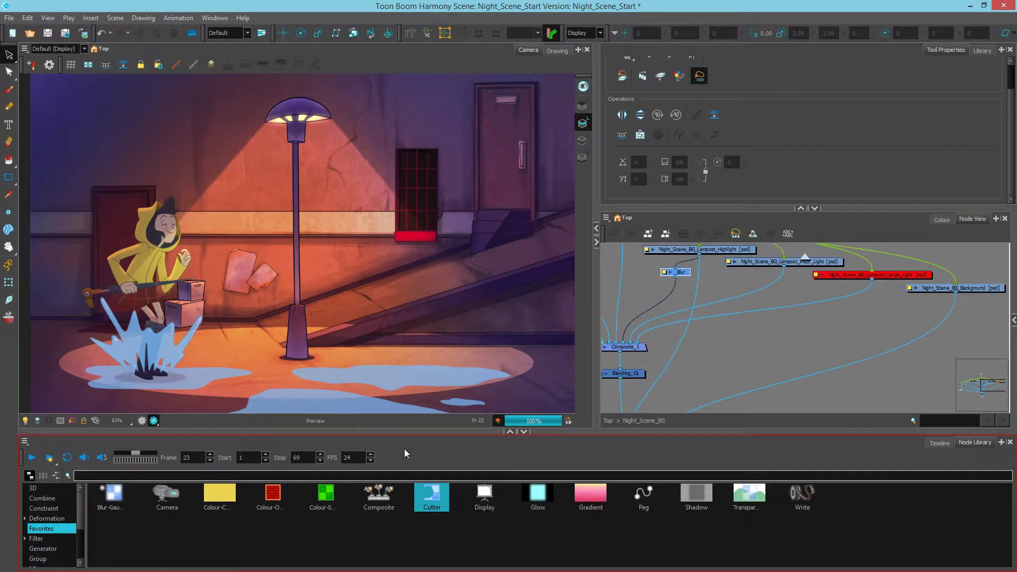
{"action": "left_click", "coordinate": [53, 538]}
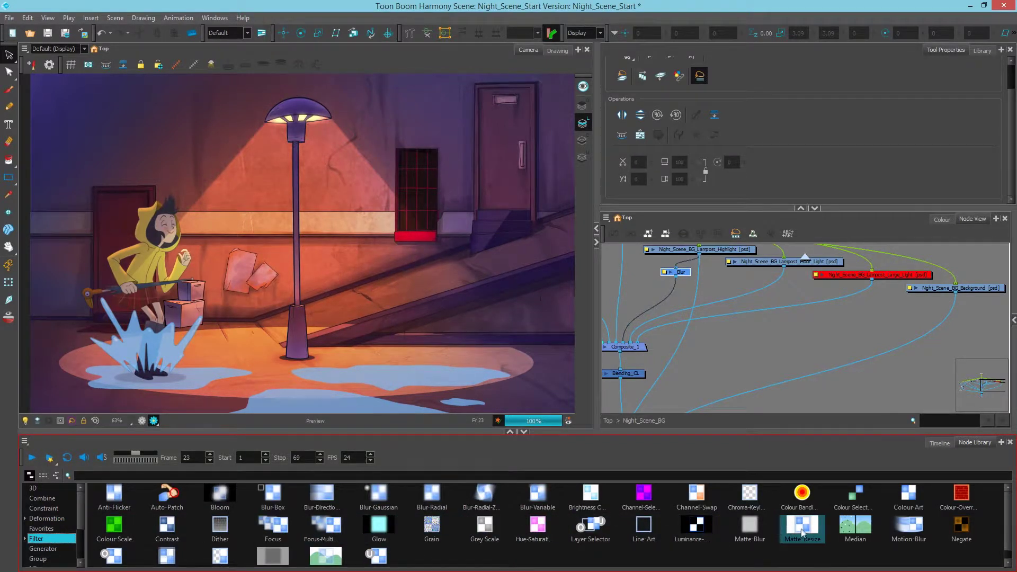
{"action": "mouse_move", "coordinate": [801, 527]}
{"action": "left_mouse_down"}
{"action": "mouse_move", "coordinate": [794, 380]}
{"action": "mouse_move", "coordinate": [724, 298]}
{"action": "left_mouse_up"}
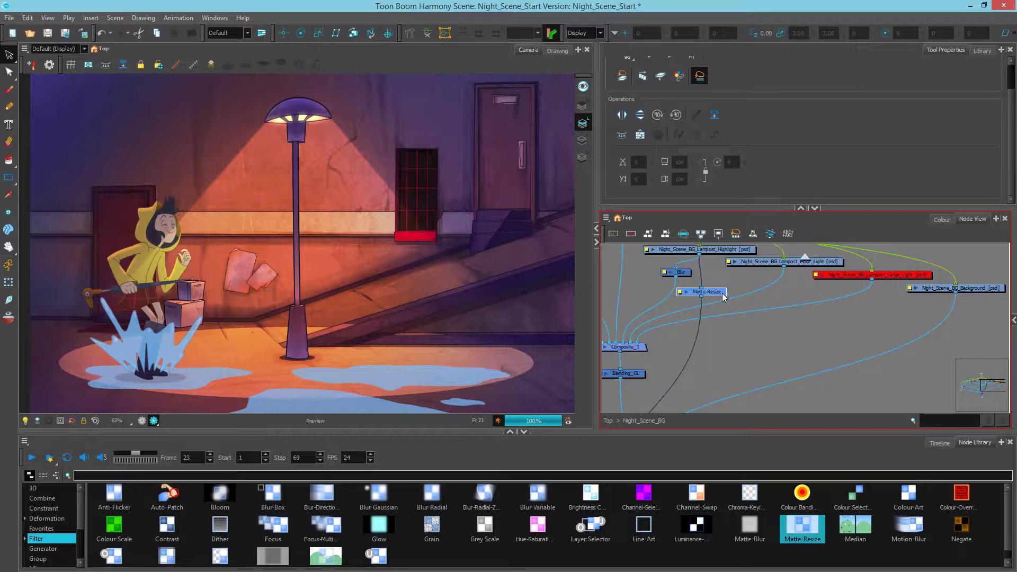
Set the Matte-Resize node's Radius to 10 and close its properties
{"action": "double_click", "coordinate": [680, 293]}
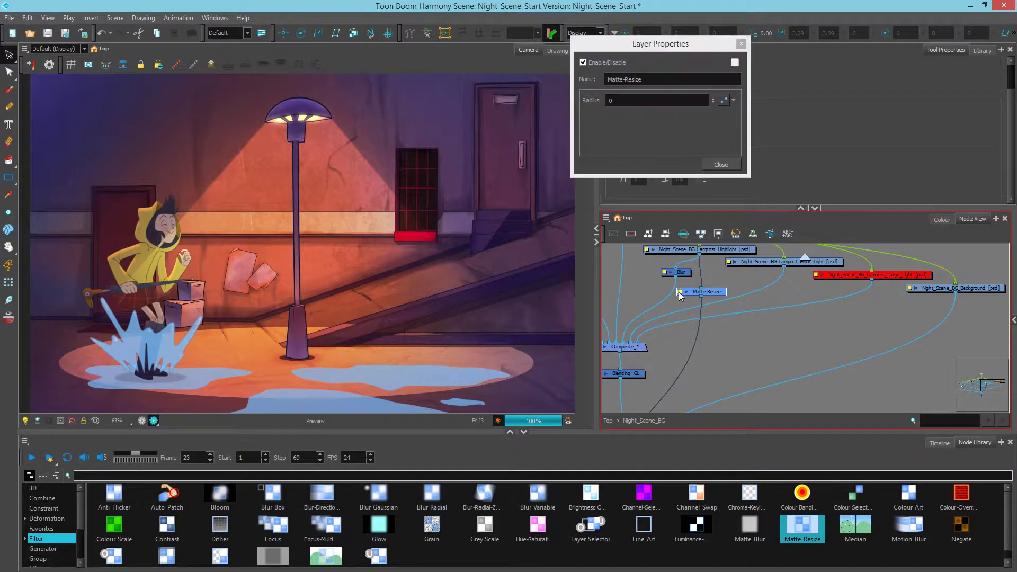
{"action": "double_click", "coordinate": [633, 105]}
{"action": "type", "text": "10"}
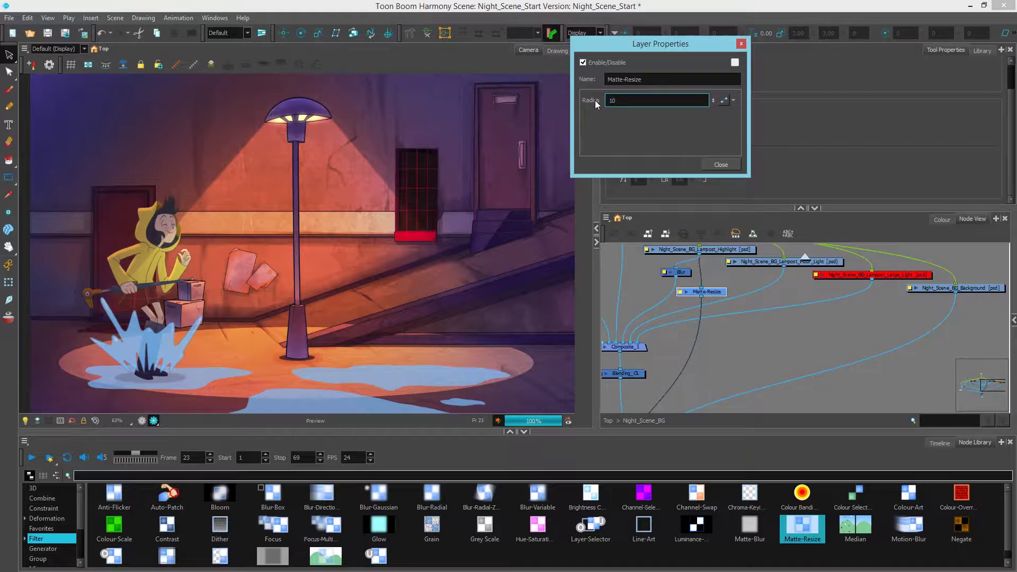
{"action": "key", "text": "Return"}
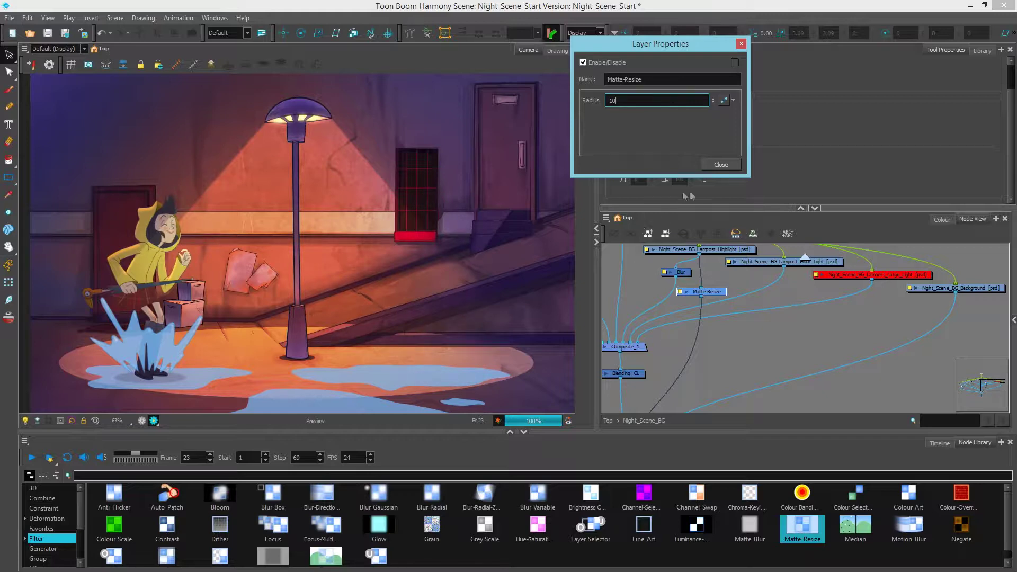
{"action": "left_click", "coordinate": [721, 164]}
{"action": "left_click", "coordinate": [720, 165]}
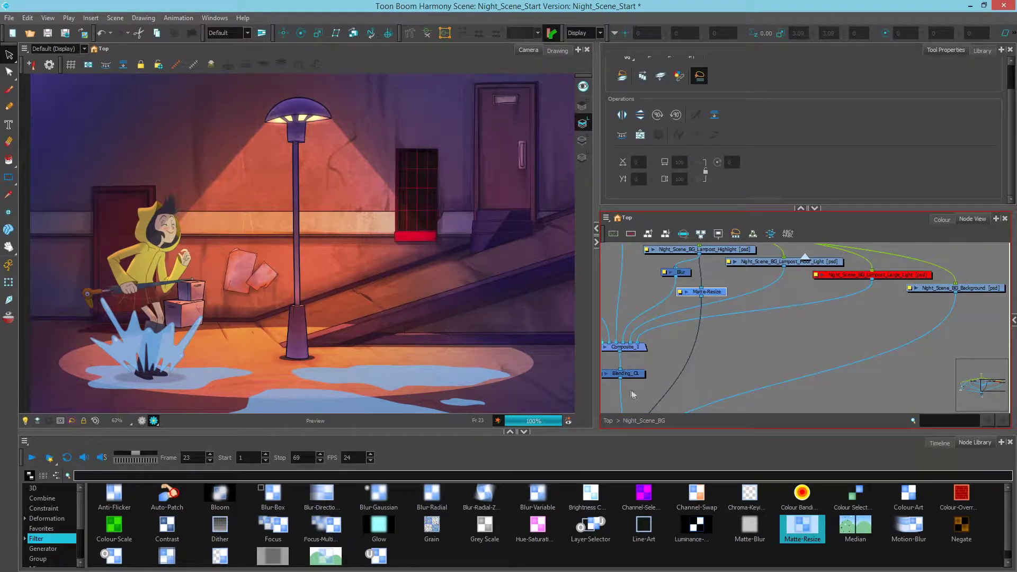
Insert a Blur-Radial node (Blur_1) after Matte-Resize with Truck Factor off and radius 3
{"action": "left_click", "coordinate": [680, 400]}
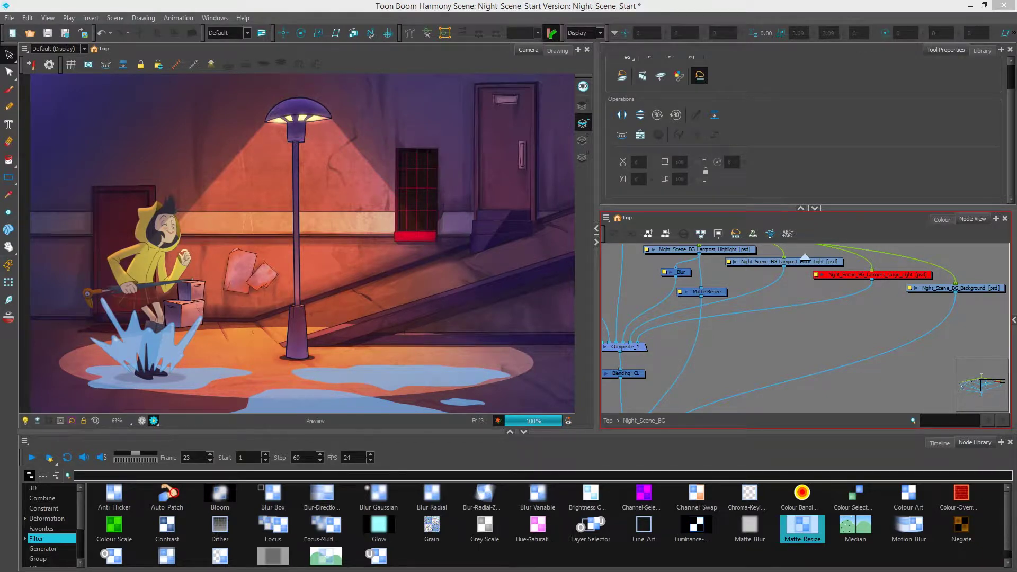
{"action": "left_click", "coordinate": [49, 528]}
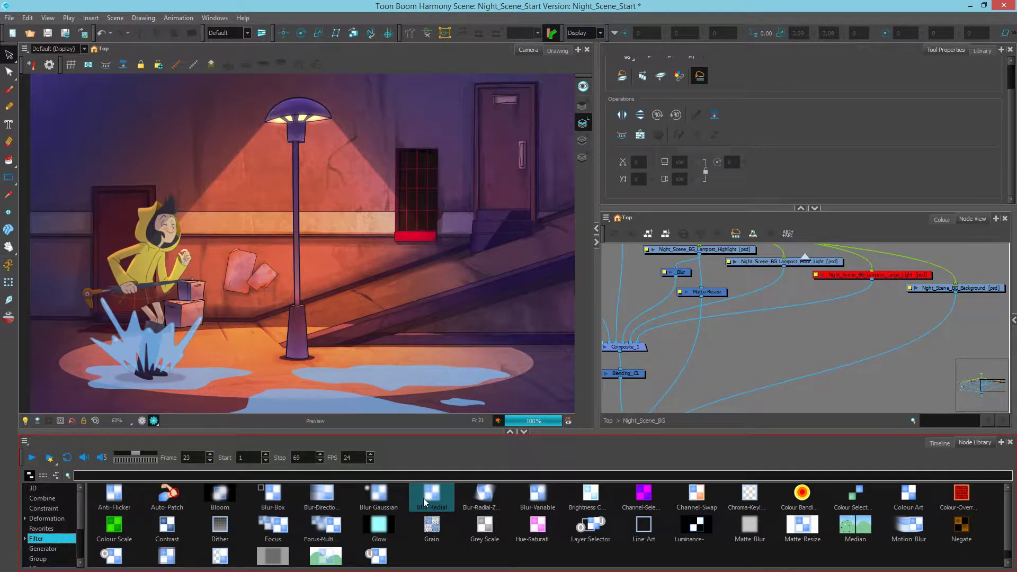
{"action": "left_click_drag", "start_coordinate": [424, 500], "coordinate": [729, 352]}
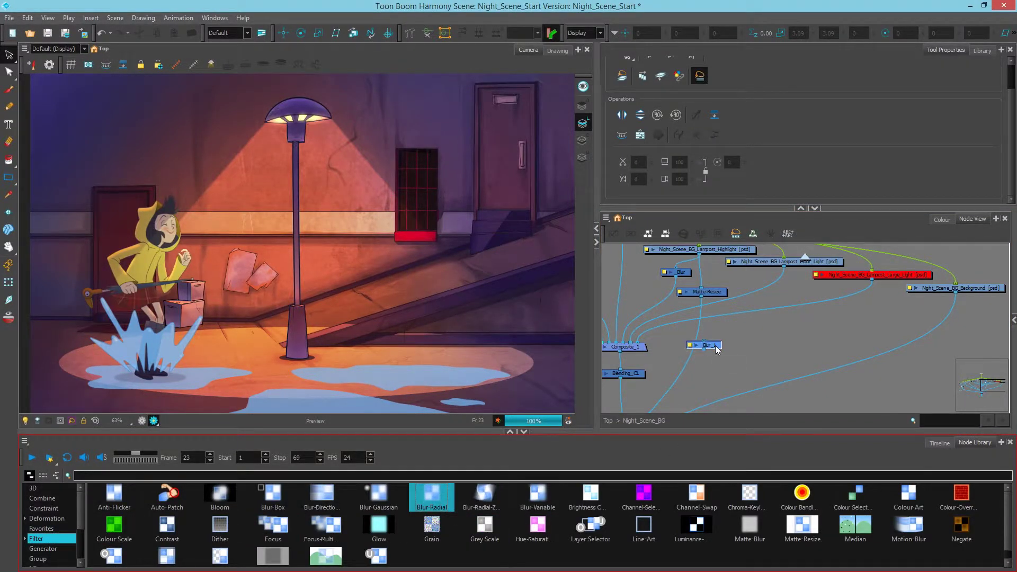
{"action": "left_click_drag", "start_coordinate": [716, 349], "coordinate": [715, 316]}
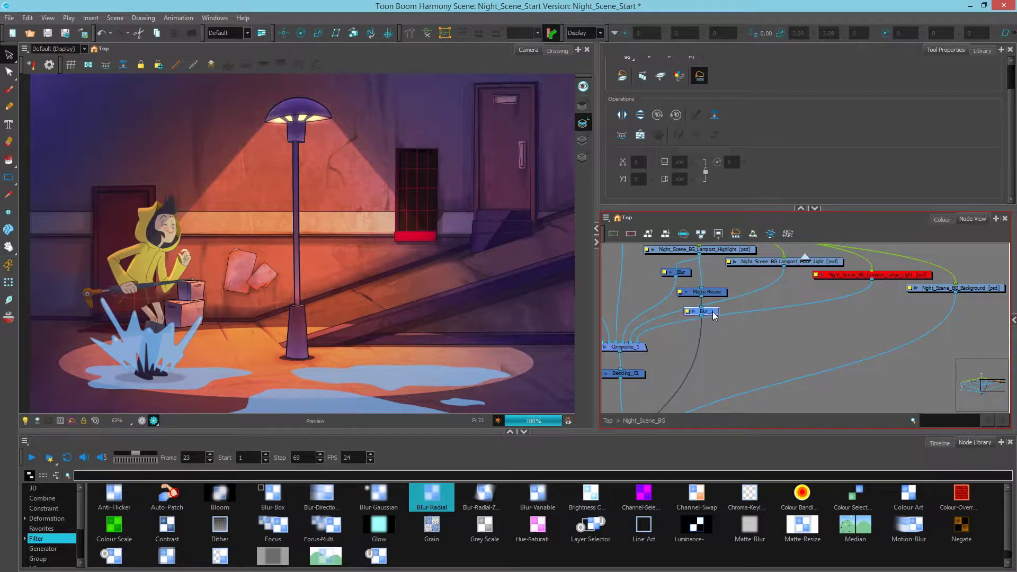
{"action": "double_click", "coordinate": [696, 314]}
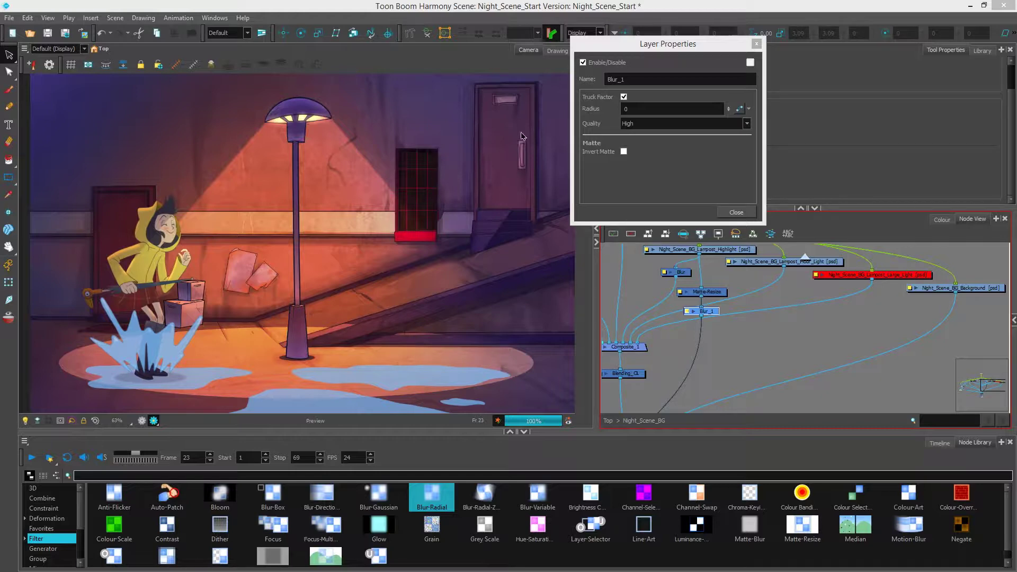
{"action": "left_click", "coordinate": [624, 97]}
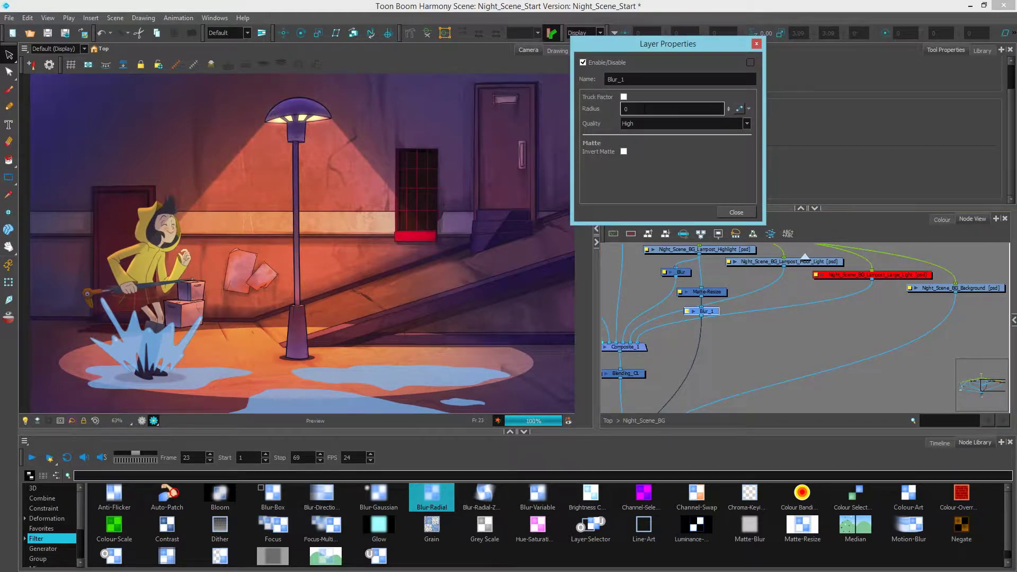
{"action": "left_click", "coordinate": [628, 108]}
{"action": "type", "text": "3"}
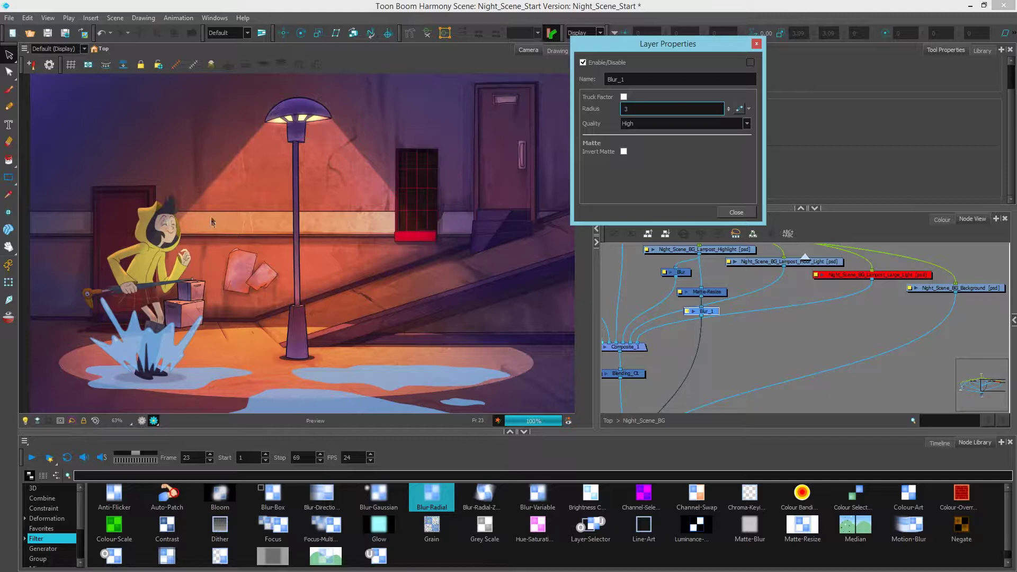
{"action": "left_click", "coordinate": [738, 213]}
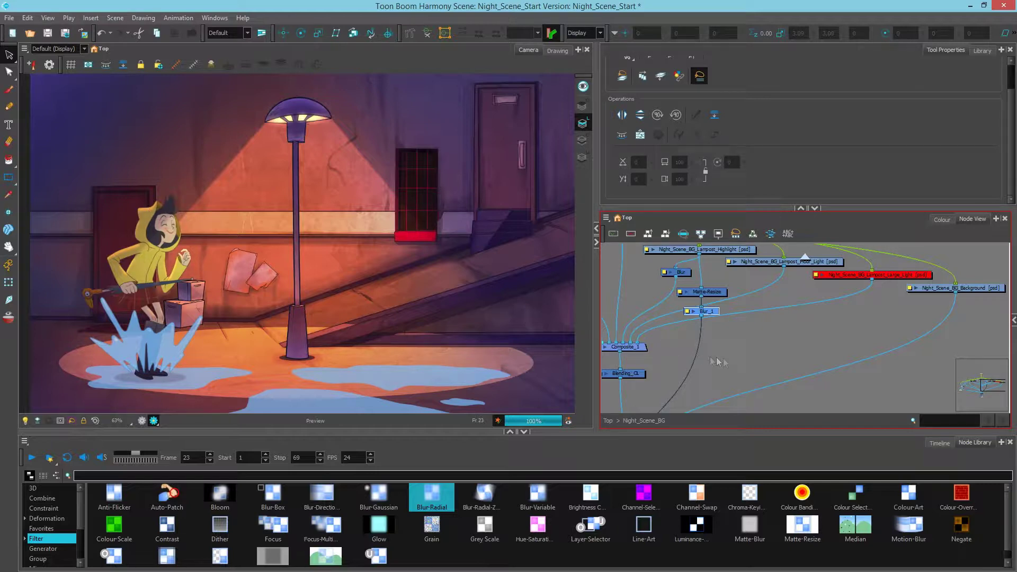
{"action": "left_click", "coordinate": [735, 319]}
Enter the Treatment group and delete the Composite node feeding Highlight
{"action": "left_click", "coordinate": [608, 421]}
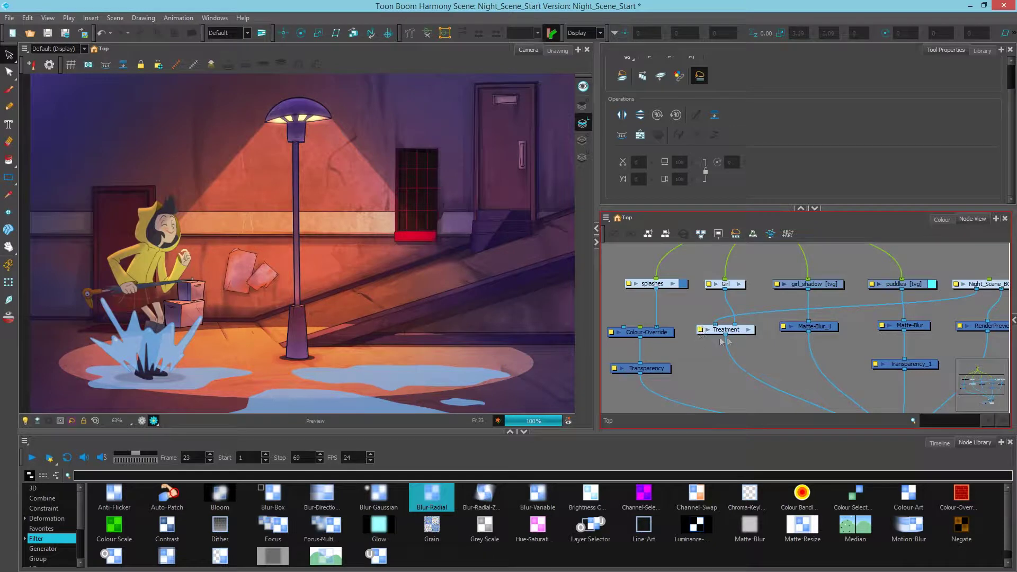
{"action": "left_click", "coordinate": [748, 331]}
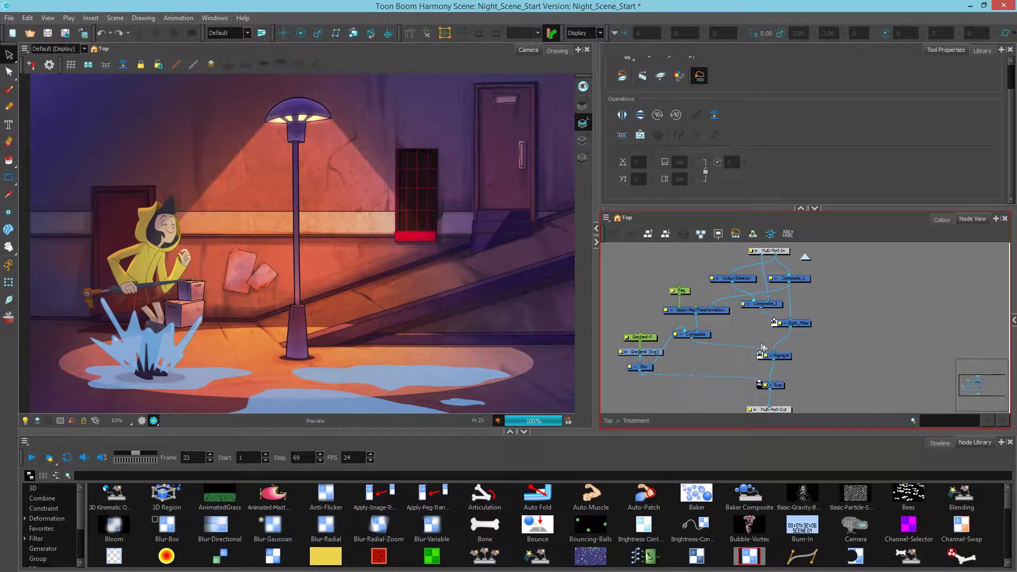
{"action": "scroll", "coordinate": [715, 347], "scroll_direction": "up", "scroll_amount": 2}
{"action": "scroll", "coordinate": [768, 341], "scroll_direction": "up", "scroll_amount": 2}
{"action": "left_click_drag", "start_coordinate": [768, 341], "coordinate": [768, 343]}
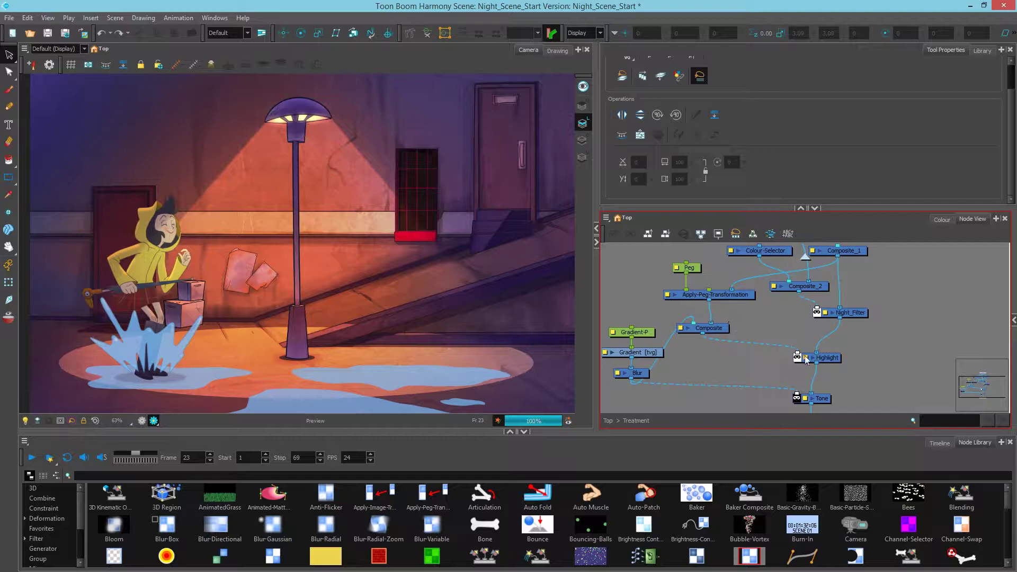
{"action": "left_click_drag", "start_coordinate": [821, 364], "coordinate": [831, 364]}
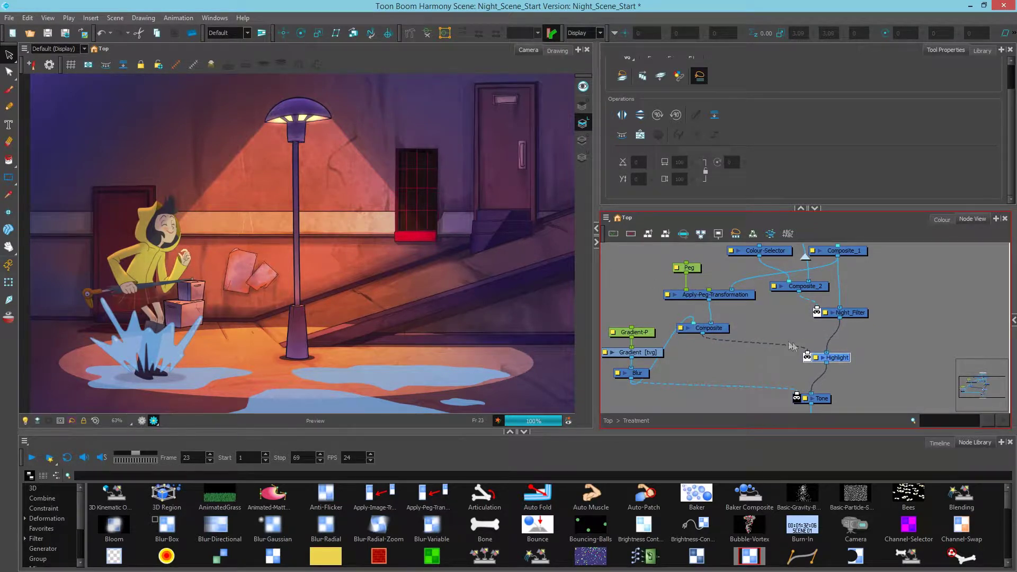
{"action": "left_click_drag", "start_coordinate": [807, 353], "coordinate": [773, 352]}
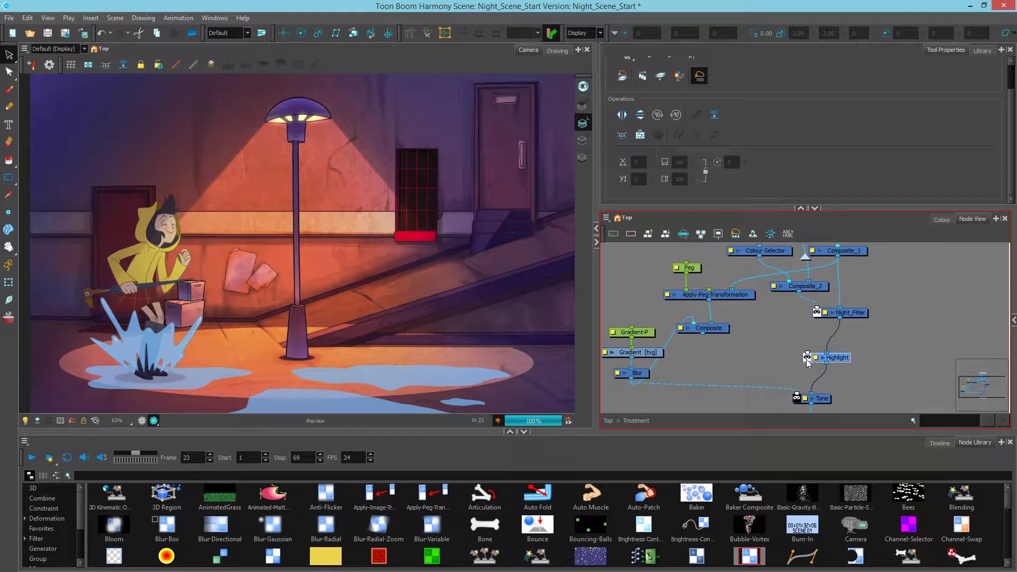
{"action": "left_click_drag", "start_coordinate": [716, 332], "coordinate": [694, 332]}
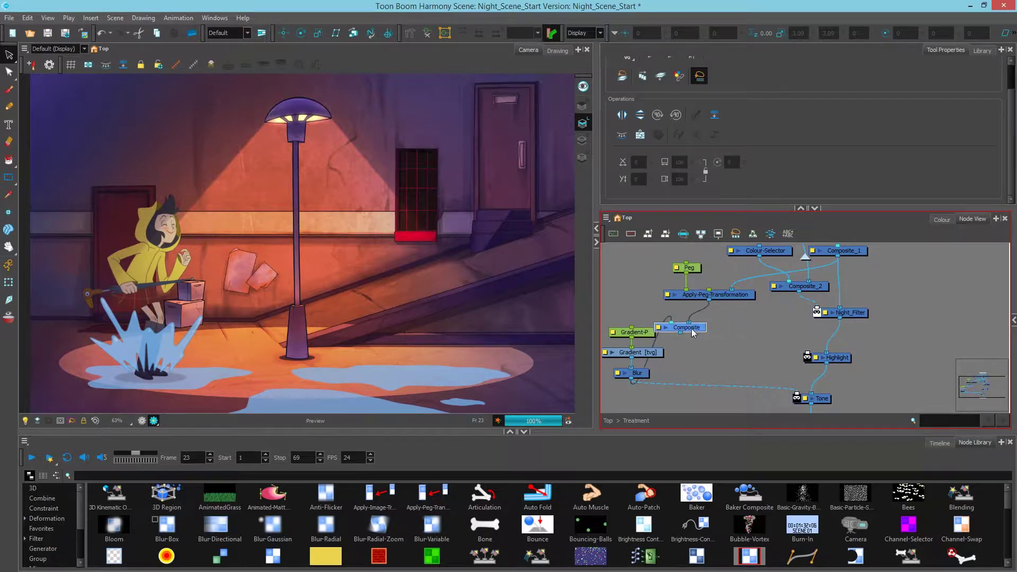
{"action": "key", "text": "Delete"}
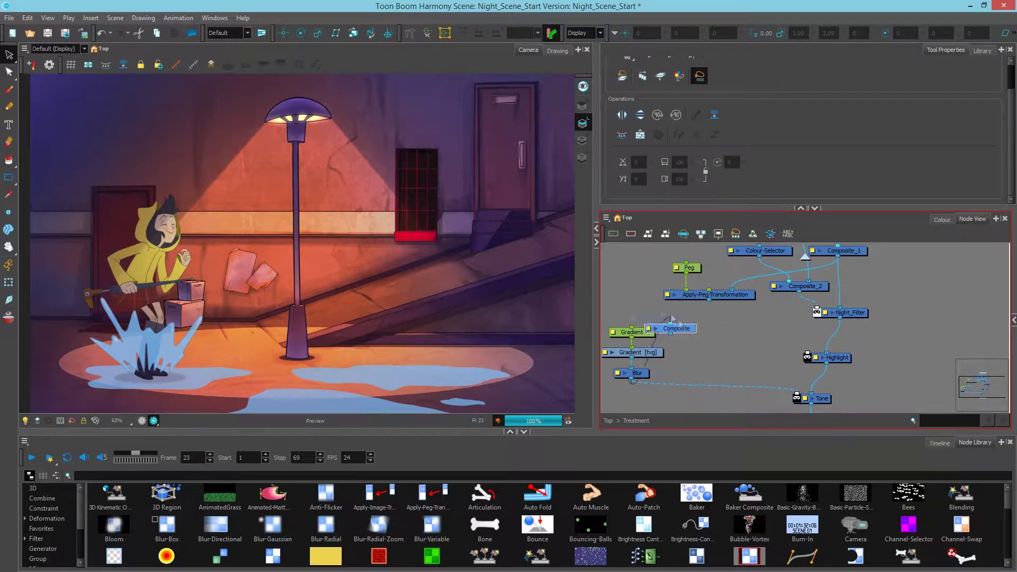
Add a Cutter node from Favorites below Apply-Peg-Transformation
{"action": "left_click_drag", "start_coordinate": [741, 324], "coordinate": [698, 346]}
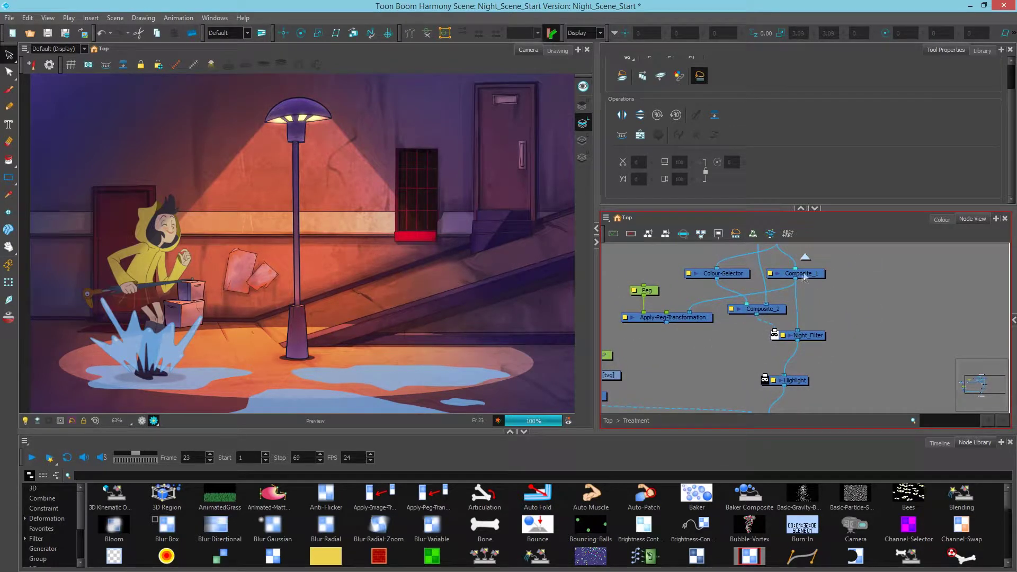
{"action": "left_click", "coordinate": [41, 528]}
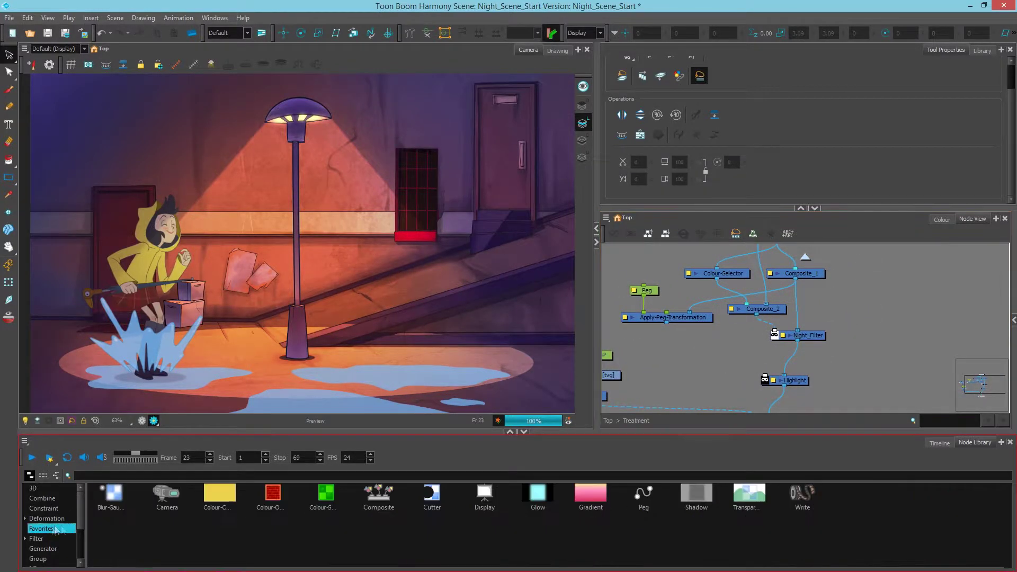
{"action": "mouse_move", "coordinate": [432, 497]}
{"action": "left_mouse_down"}
{"action": "mouse_move", "coordinate": [689, 429]}
{"action": "mouse_move", "coordinate": [684, 349]}
{"action": "left_mouse_up"}
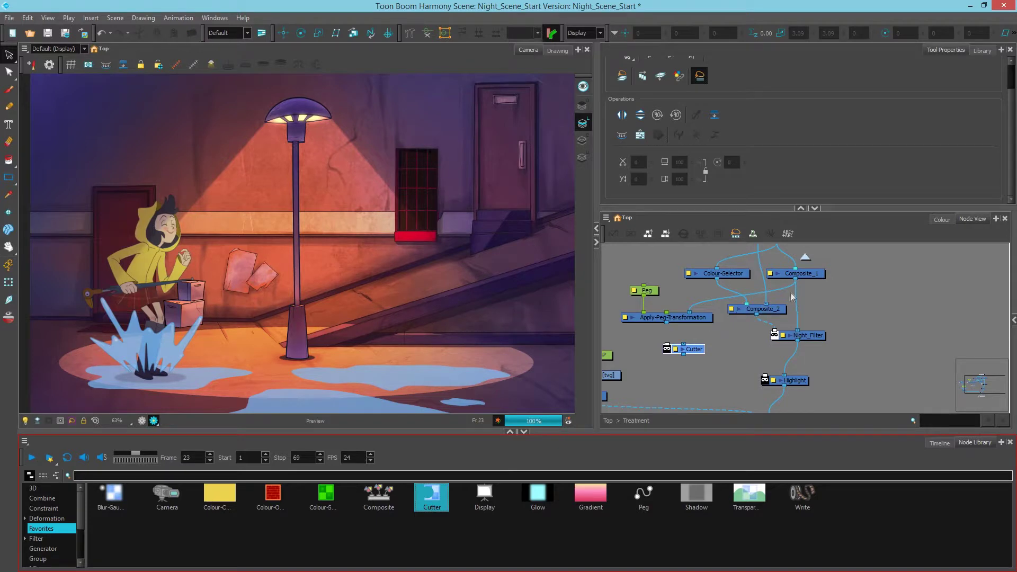
{"action": "mouse_move", "coordinate": [796, 278]}
{"action": "left_mouse_down"}
{"action": "mouse_move", "coordinate": [786, 342]}
{"action": "mouse_move", "coordinate": [666, 349]}
{"action": "left_mouse_up"}
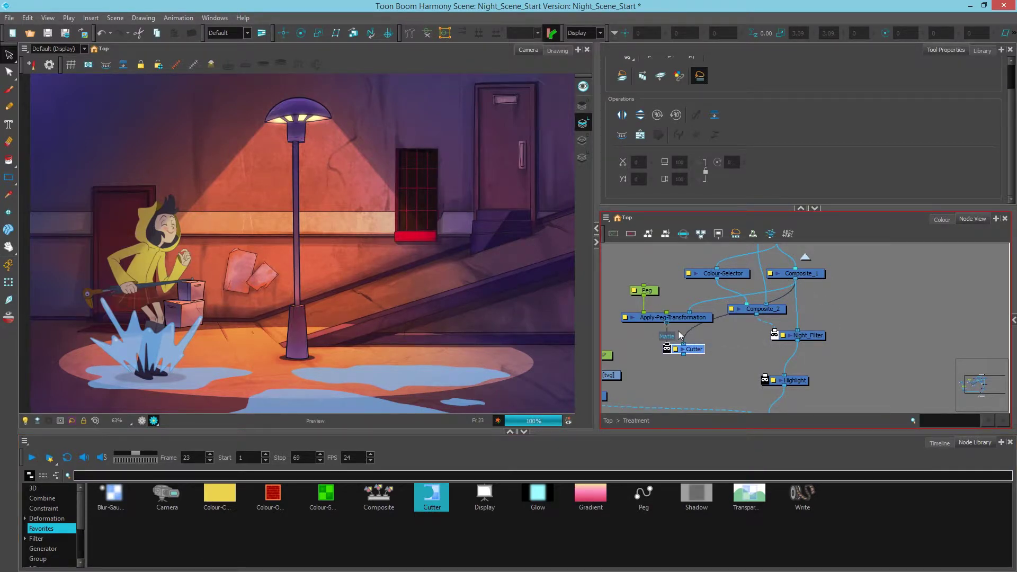
Preview the Cutter output through a temporary Display_3 node, checking its matte and colour render
{"action": "scroll", "coordinate": [709, 360], "scroll_direction": "down", "scroll_amount": 1}
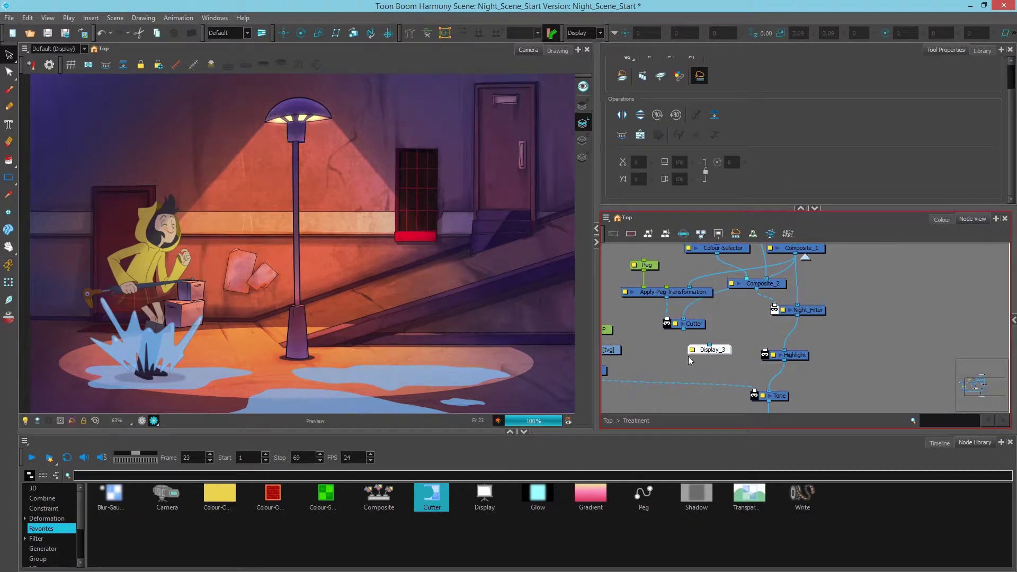
{"action": "key", "text": "ctrl+v"}
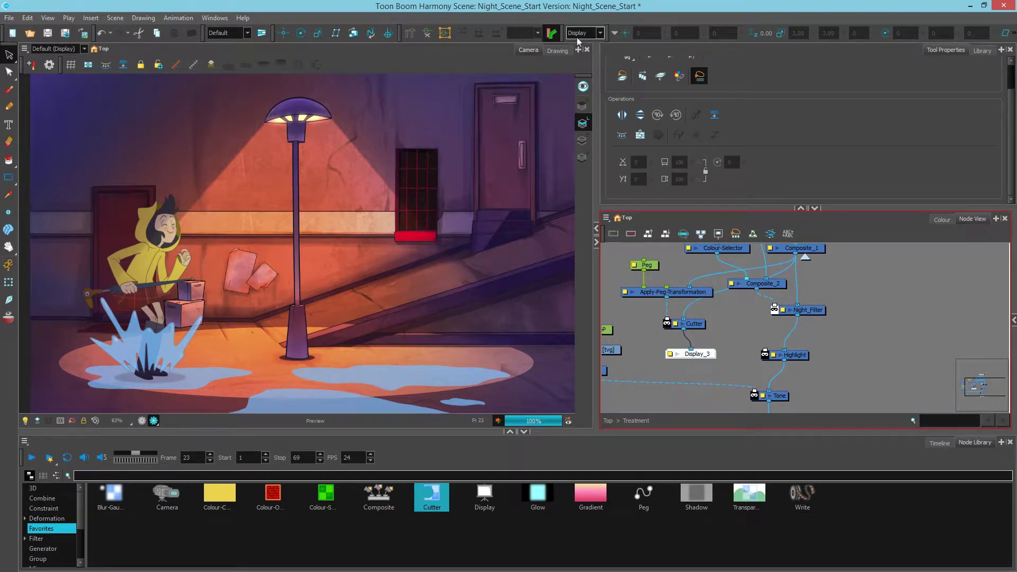
{"action": "left_click", "coordinate": [583, 33]}
{"action": "left_click", "coordinate": [583, 80]}
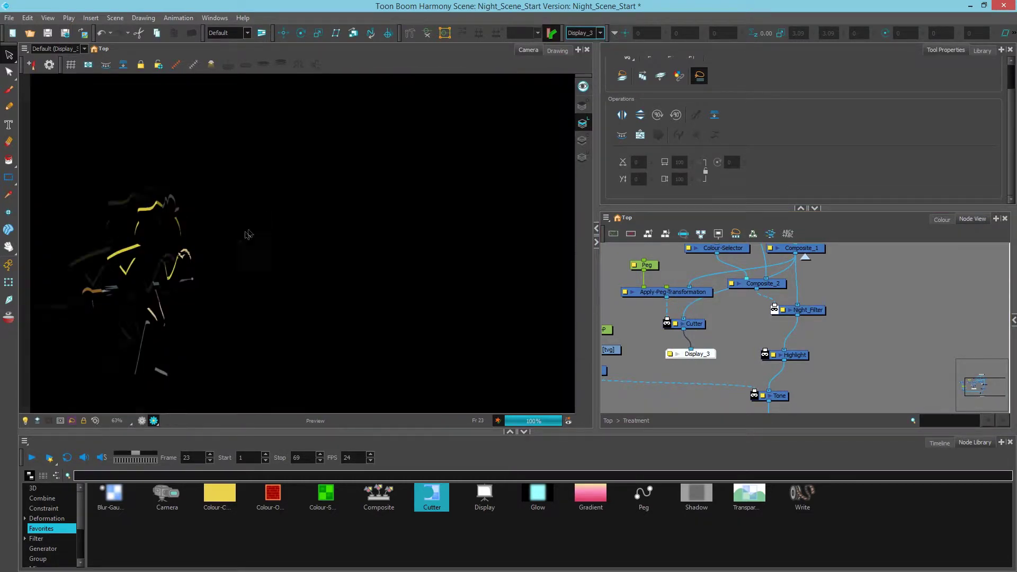
{"action": "scroll", "coordinate": [247, 231], "scroll_direction": "up", "scroll_amount": 2}
{"action": "scroll", "coordinate": [311, 273], "scroll_direction": "up", "scroll_amount": 1}
{"action": "left_click_drag", "start_coordinate": [310, 274], "coordinate": [471, 239]}
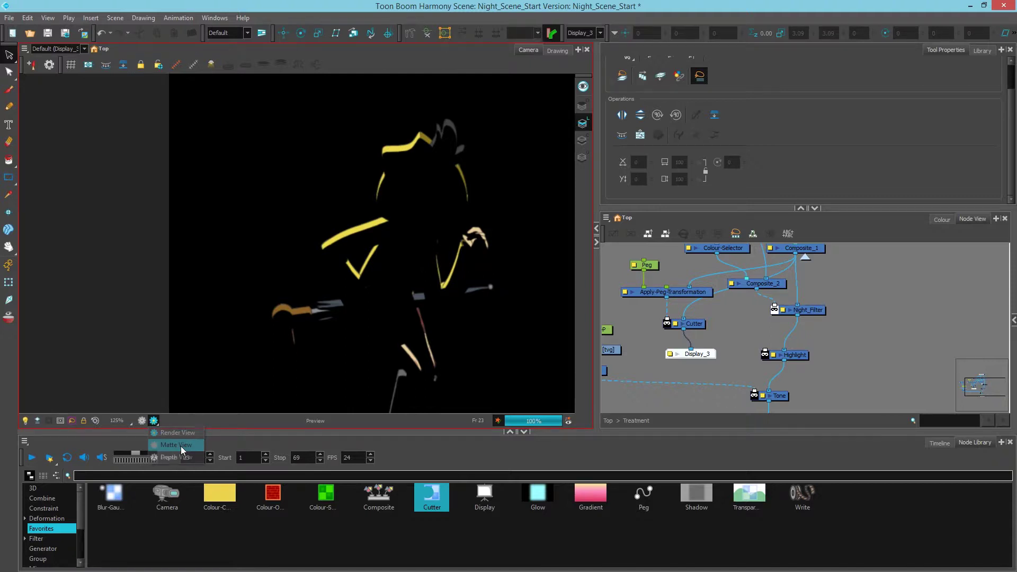
{"action": "left_click", "coordinate": [154, 421]}
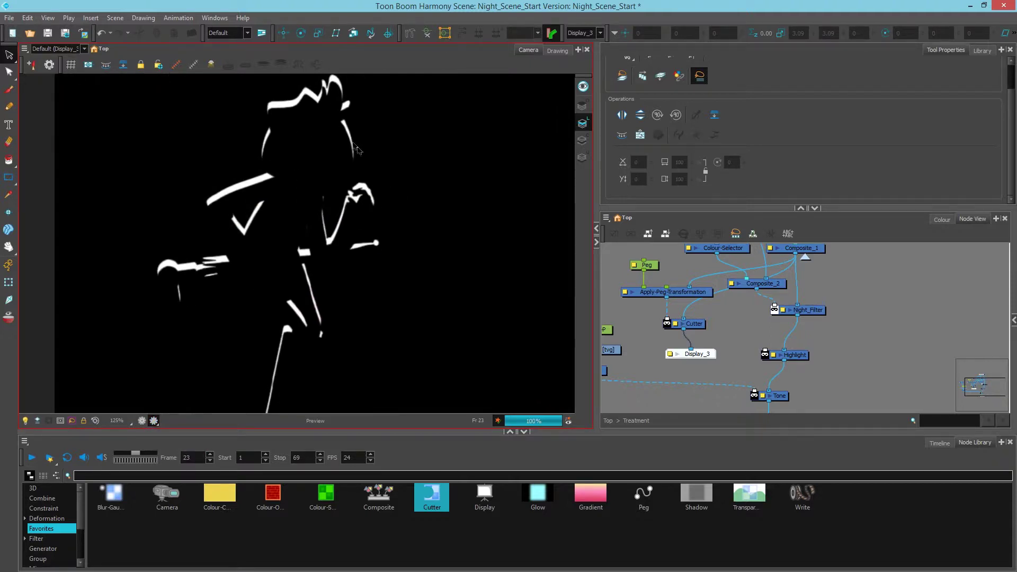
{"action": "left_click", "coordinate": [154, 420]}
{"action": "left_click", "coordinate": [170, 433]}
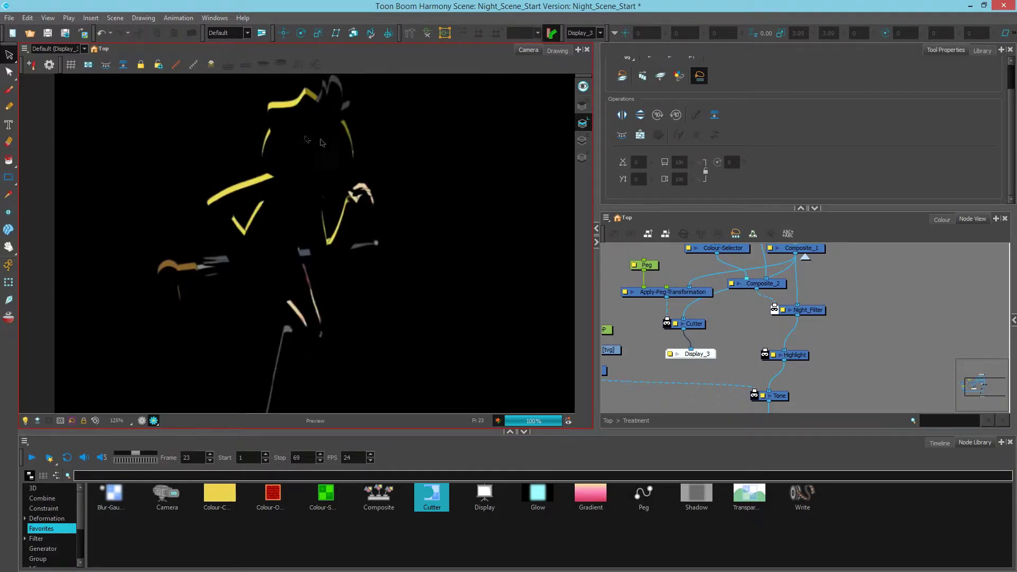
{"action": "left_click", "coordinate": [581, 34]}
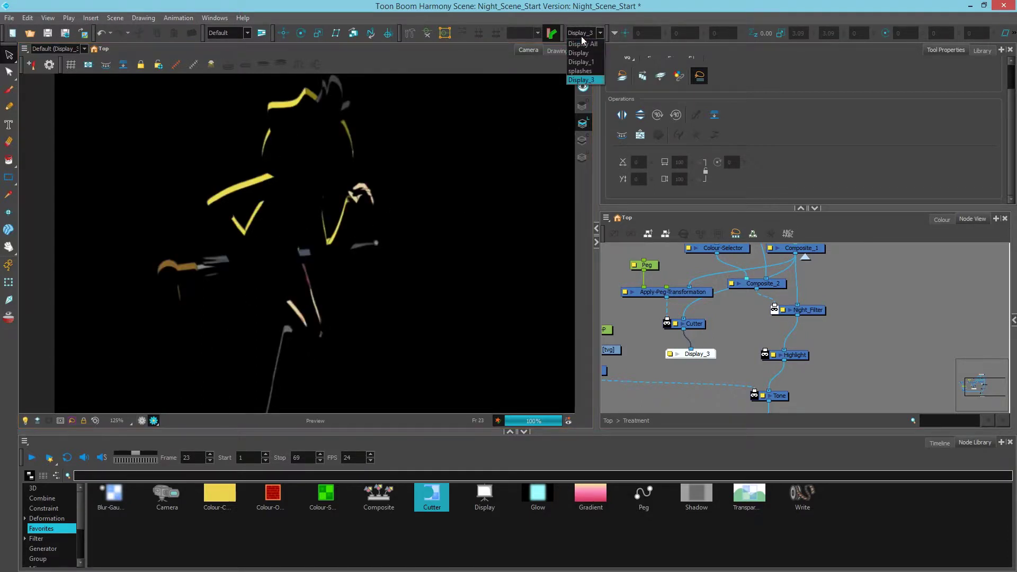
{"action": "left_click", "coordinate": [578, 53]}
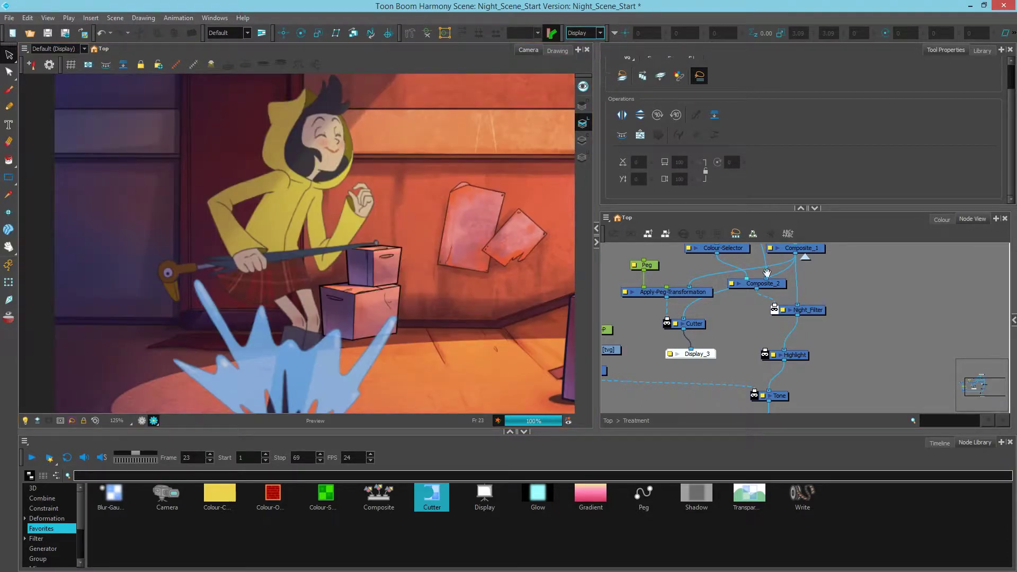
Wire Cutter into Highlight's matte port and delete the temporary Display_3 node
{"action": "left_click_drag", "start_coordinate": [776, 345], "coordinate": [766, 352]}
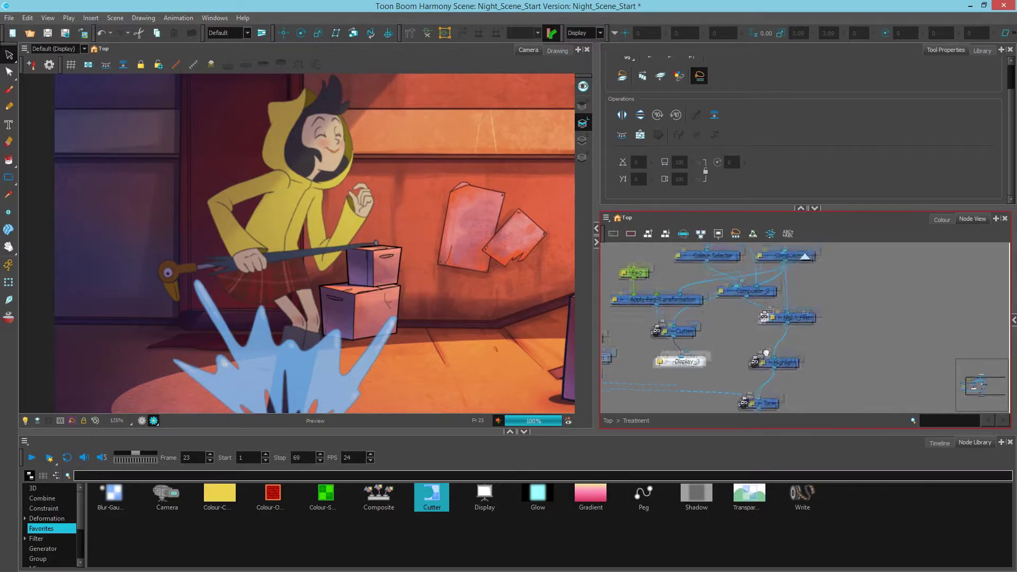
{"action": "left_click_drag", "start_coordinate": [676, 343], "coordinate": [697, 328]}
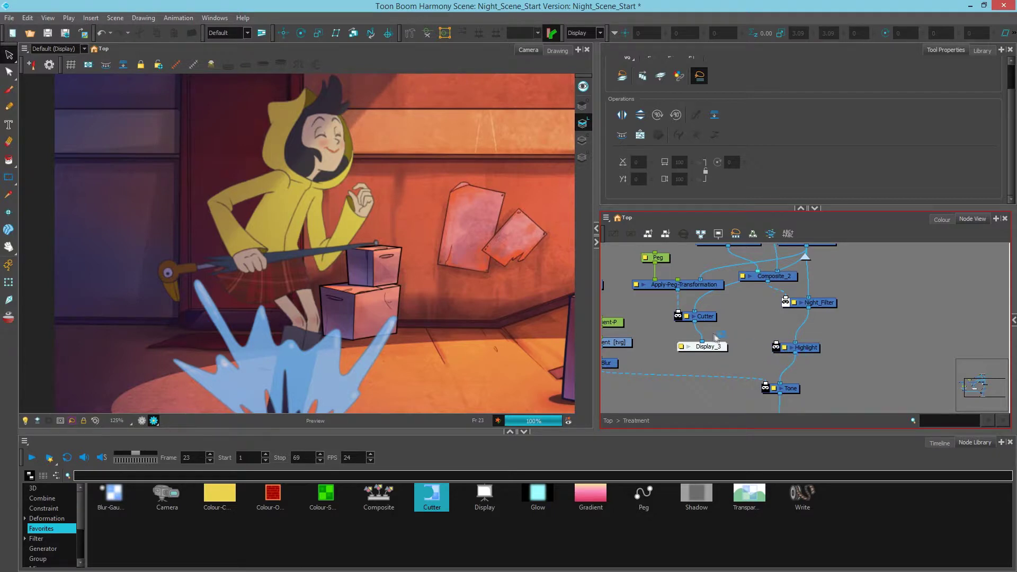
{"action": "left_click_drag", "start_coordinate": [695, 324], "coordinate": [776, 334]}
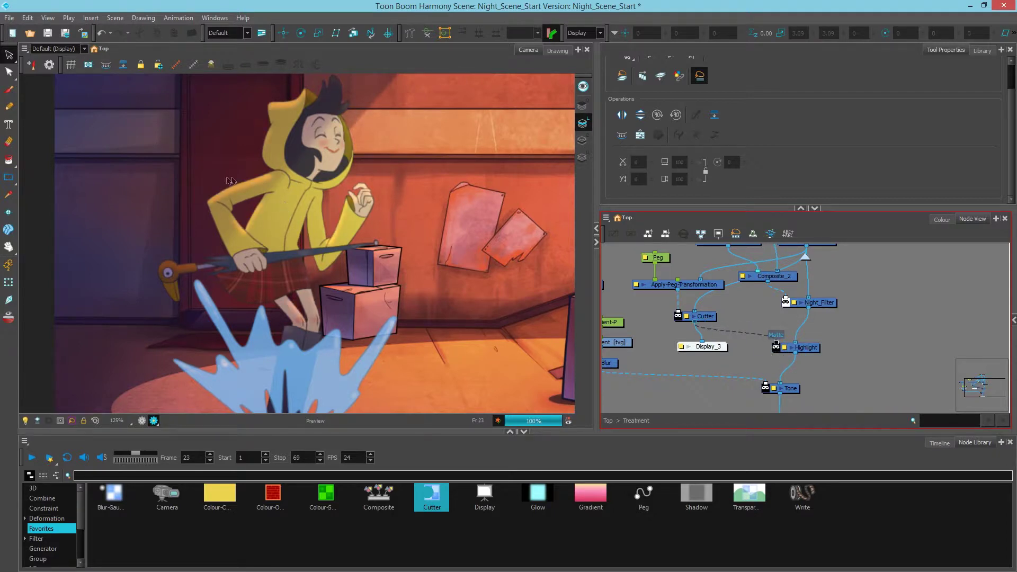
{"action": "mouse_move", "coordinate": [687, 336]}
{"action": "left_mouse_down"}
{"action": "mouse_move", "coordinate": [732, 300]}
{"action": "mouse_move", "coordinate": [749, 358]}
{"action": "mouse_move", "coordinate": [758, 353]}
{"action": "left_mouse_up"}
{"action": "key", "text": "Delete"}
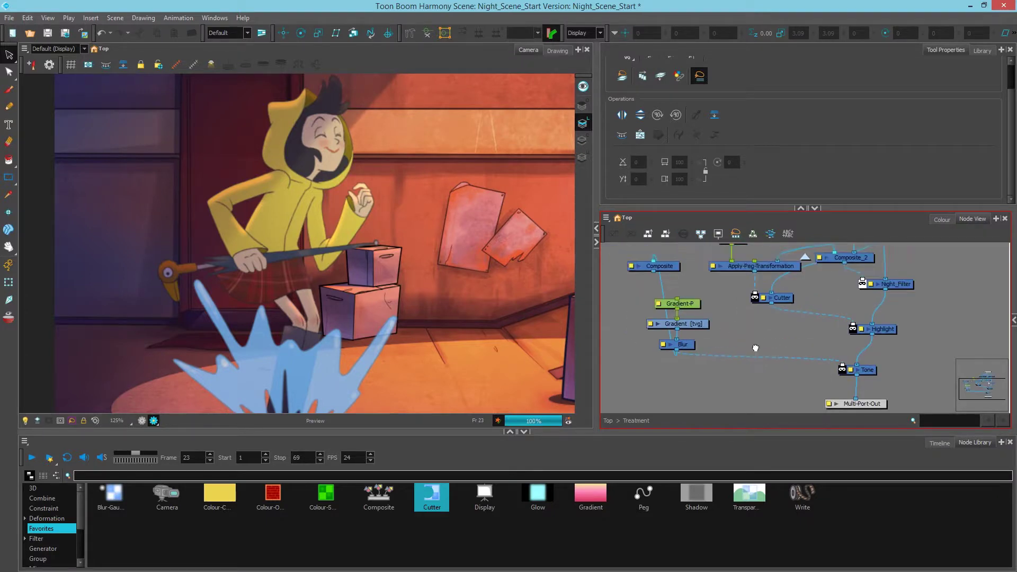
Move Cutter lower, Composite beside the gradient chain, and Highlight below Cutter
{"action": "mouse_move", "coordinate": [773, 297]}
{"action": "left_mouse_down"}
{"action": "mouse_move", "coordinate": [796, 333]}
{"action": "mouse_move", "coordinate": [812, 317]}
{"action": "left_mouse_up"}
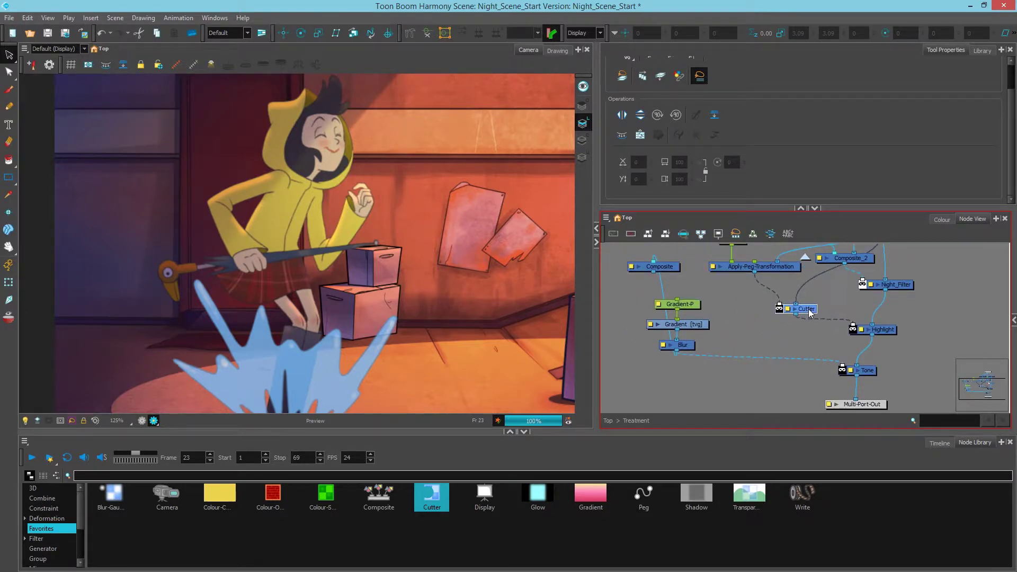
{"action": "scroll", "coordinate": [847, 292], "scroll_direction": "up", "scroll_amount": 2}
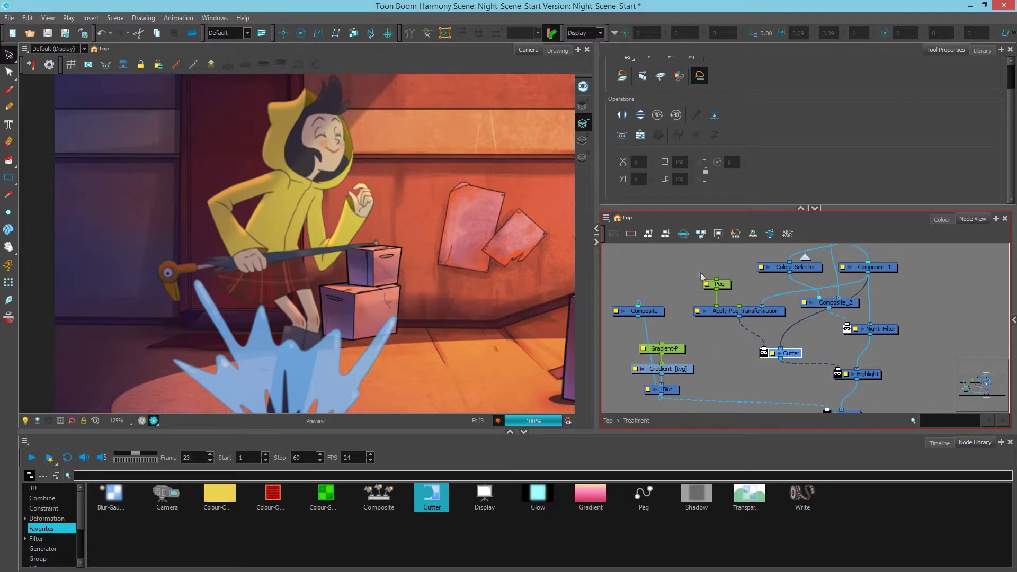
{"action": "mouse_move", "coordinate": [736, 364]}
{"action": "left_mouse_down"}
{"action": "mouse_move", "coordinate": [728, 303]}
{"action": "mouse_move", "coordinate": [739, 329]}
{"action": "mouse_move", "coordinate": [788, 326]}
{"action": "left_mouse_up"}
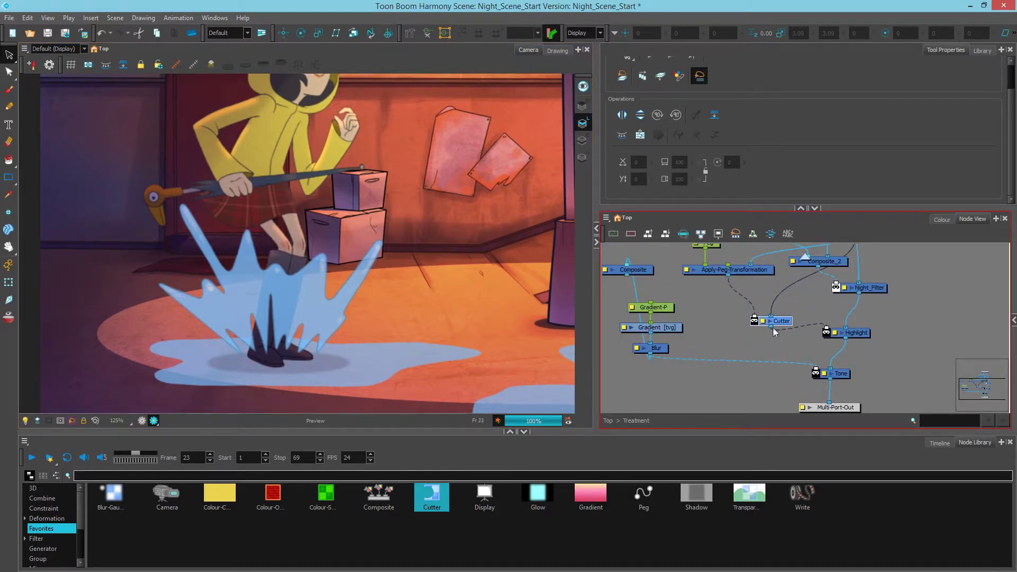
{"action": "left_click_drag", "start_coordinate": [634, 271], "coordinate": [753, 318]}
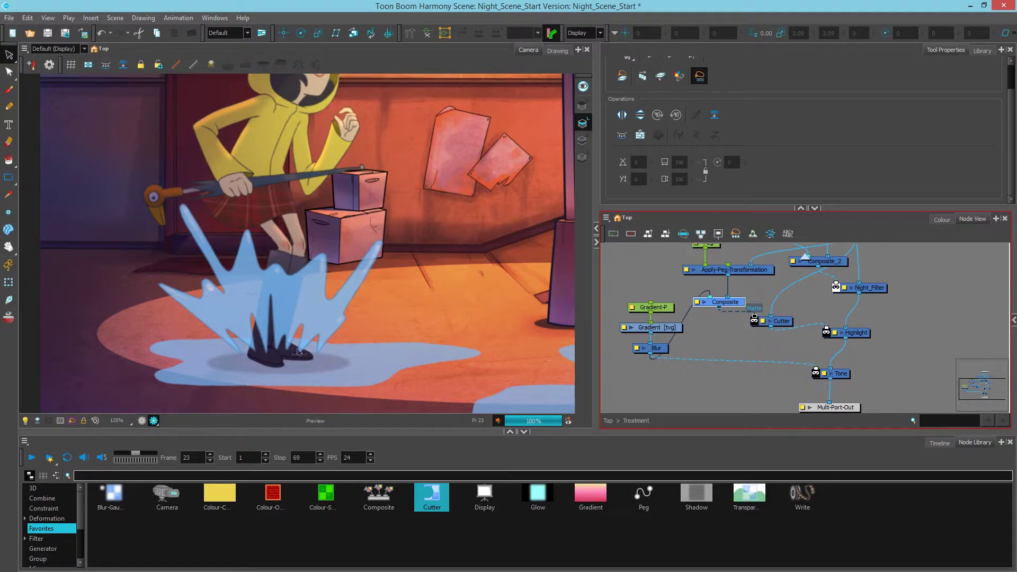
{"action": "left_click", "coordinate": [664, 328]}
{"action": "scroll", "coordinate": [826, 265], "scroll_direction": "up", "scroll_amount": 3}
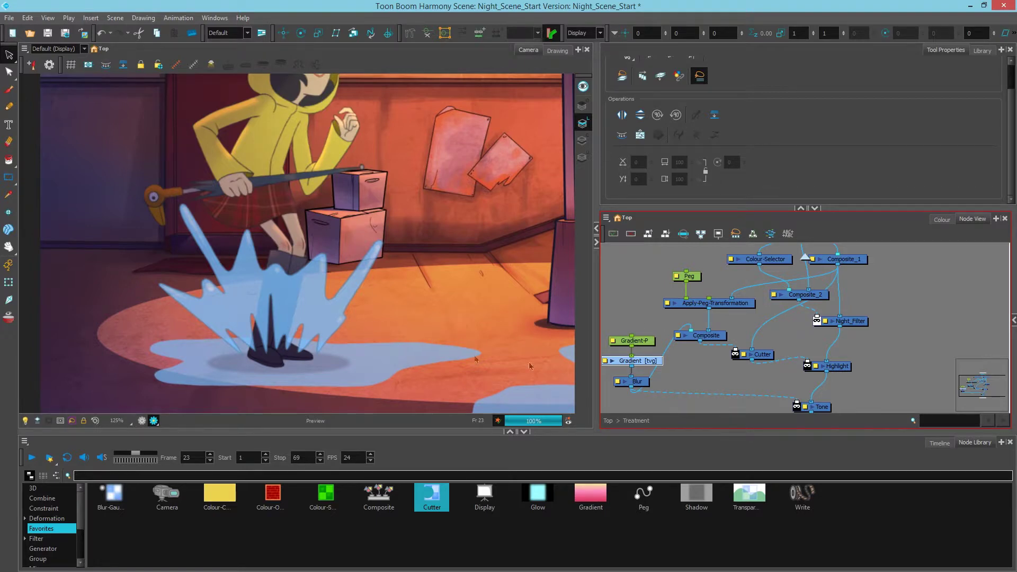
{"action": "left_click_drag", "start_coordinate": [846, 366], "coordinate": [839, 379]}
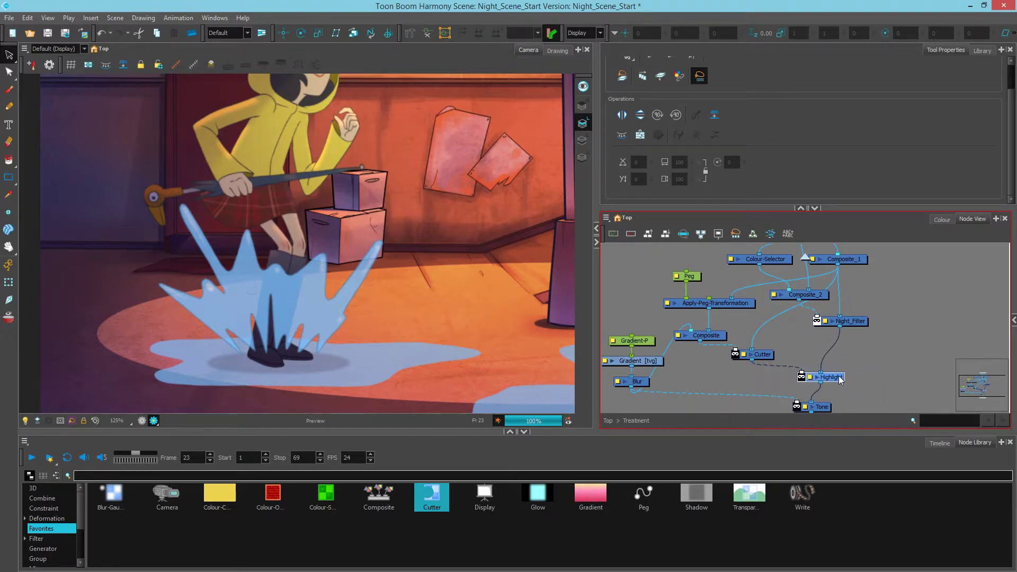
Insert an inverted Cutter_1 between Cutter and Highlight, matted by Multi-Port-In
{"action": "scroll", "coordinate": [300, 266], "scroll_direction": "down", "scroll_amount": 2}
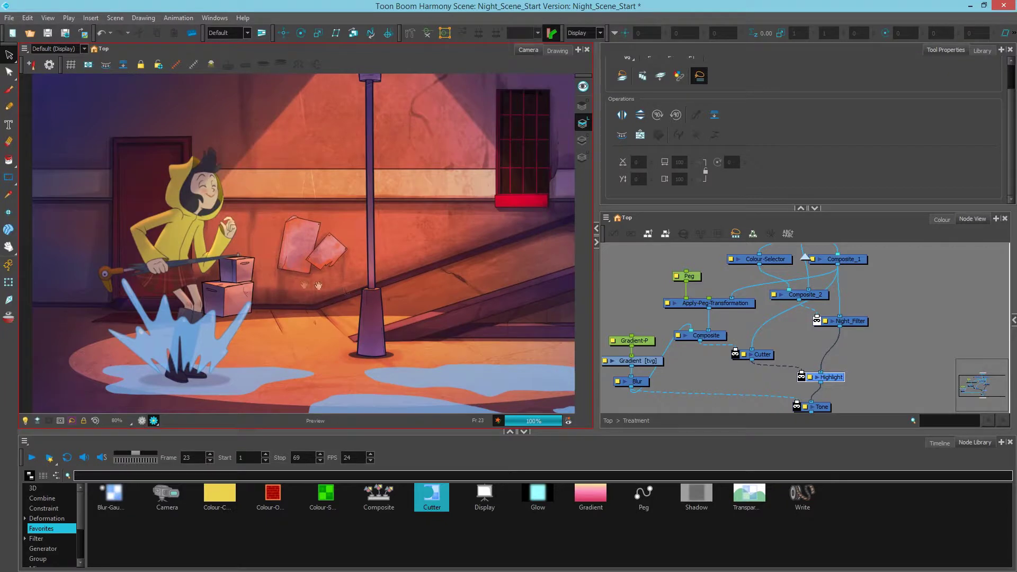
{"action": "left_click_drag", "start_coordinate": [807, 365], "coordinate": [819, 356]}
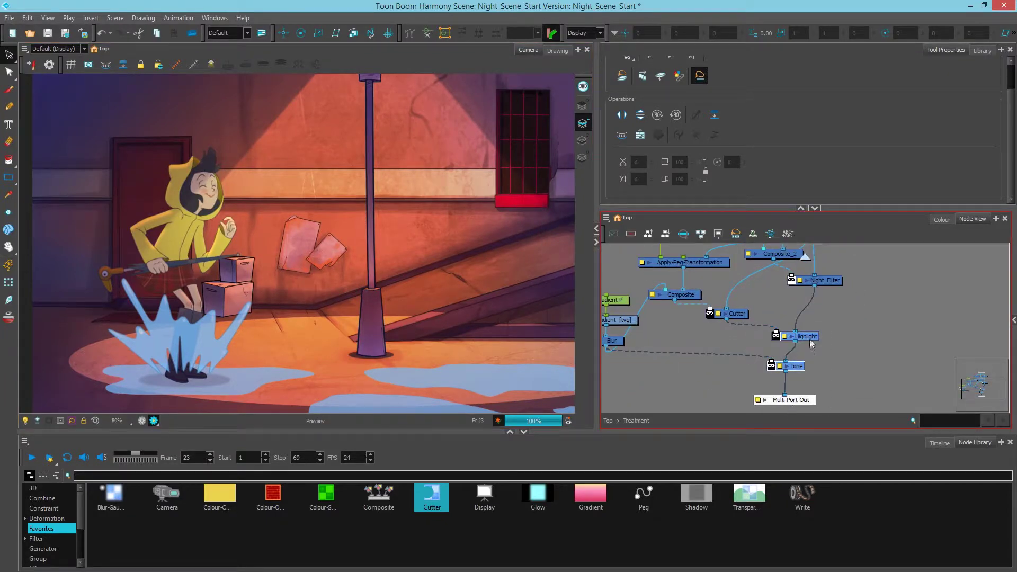
{"action": "left_click_drag", "start_coordinate": [431, 495], "coordinate": [748, 346]}
{"action": "double_click", "coordinate": [728, 341]}
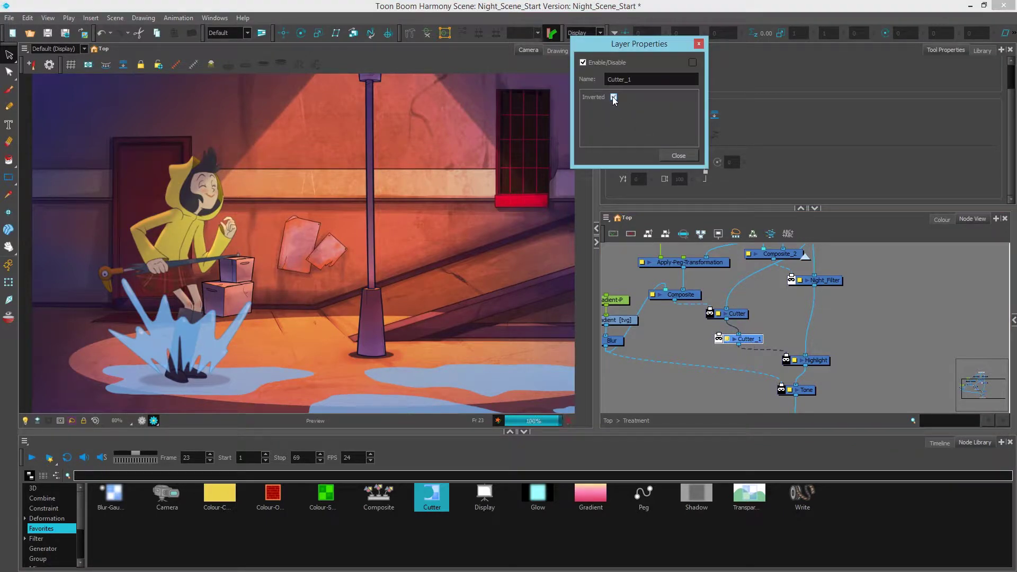
{"action": "left_click", "coordinate": [678, 156]}
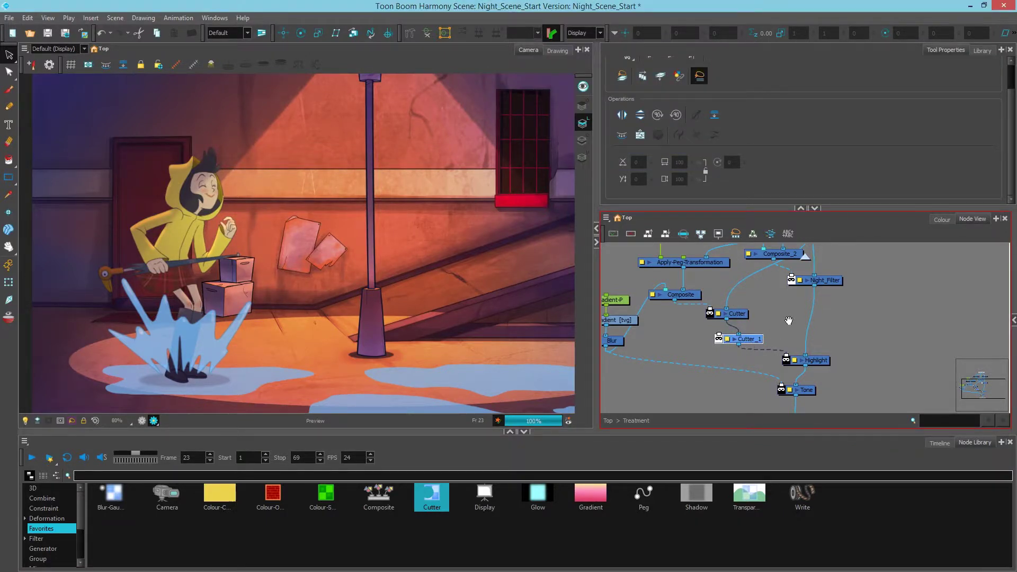
{"action": "scroll", "coordinate": [788, 321], "scroll_direction": "up", "scroll_amount": 2}
{"action": "scroll", "coordinate": [763, 281], "scroll_direction": "up", "scroll_amount": 1}
{"action": "left_click_drag", "start_coordinate": [750, 261], "coordinate": [696, 412]}
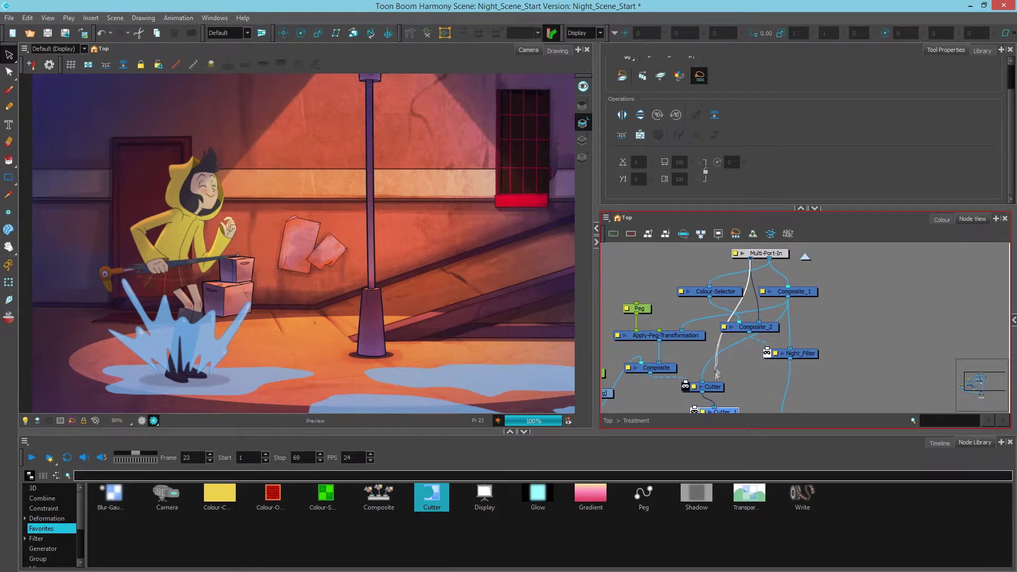
{"action": "scroll", "coordinate": [695, 391], "scroll_direction": "down", "scroll_amount": 3}
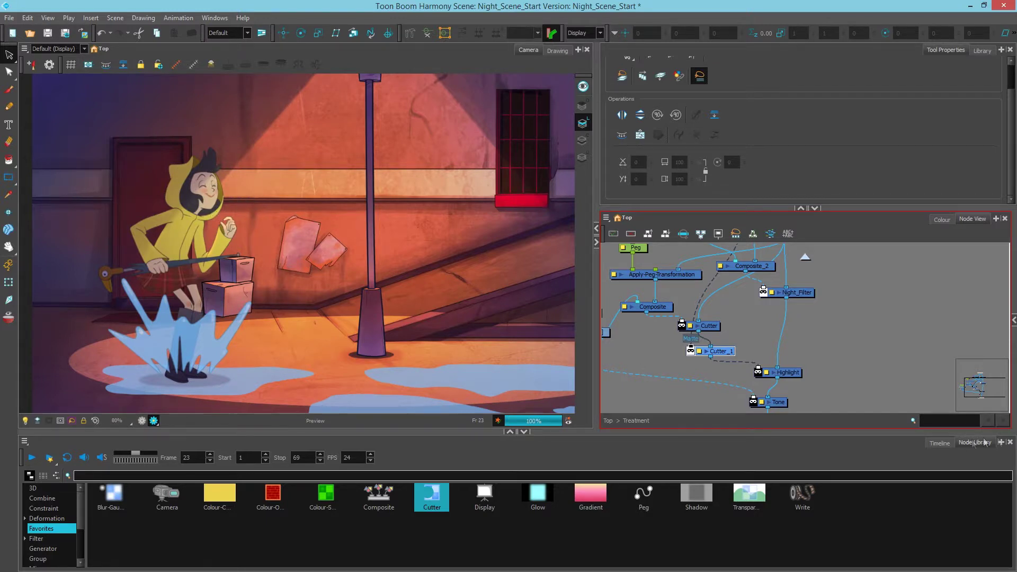
Show the Timeline and check frames 29, 41 and 15 before returning to frame 23
{"action": "left_click", "coordinate": [940, 443]}
{"action": "left_click", "coordinate": [394, 473]}
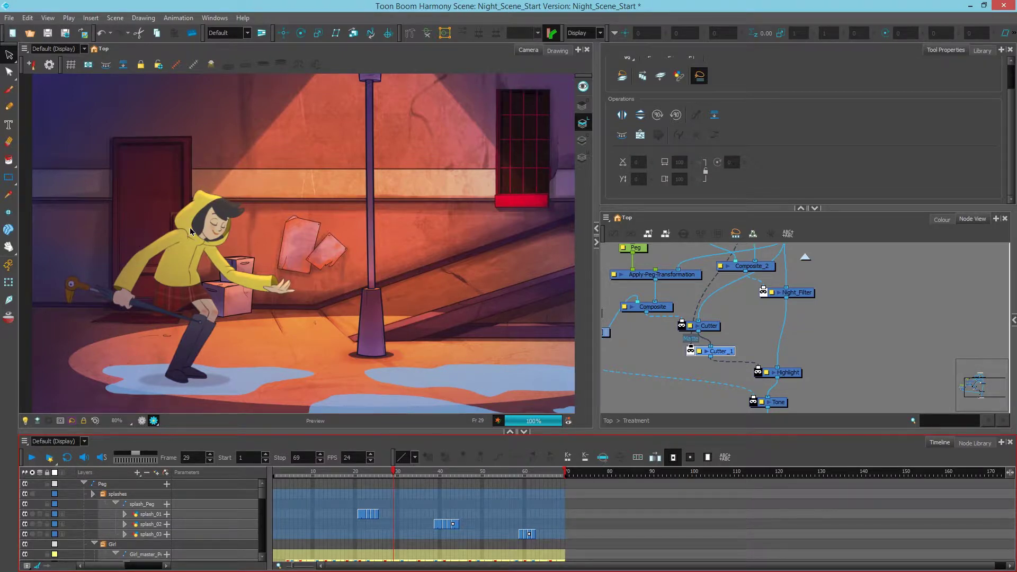
{"action": "left_click", "coordinate": [446, 474]}
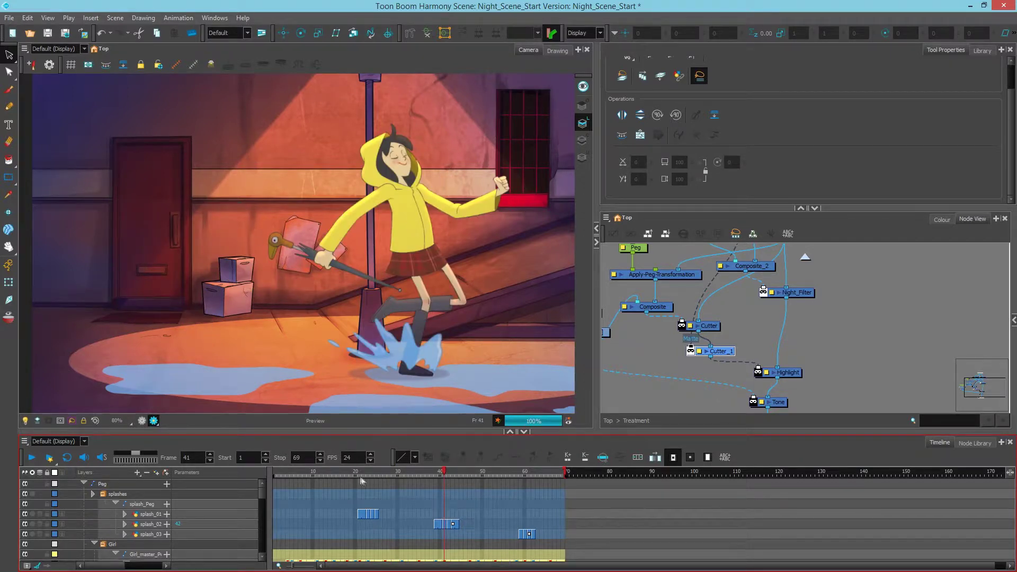
{"action": "left_click", "coordinate": [335, 474]}
{"action": "left_click", "coordinate": [367, 472]}
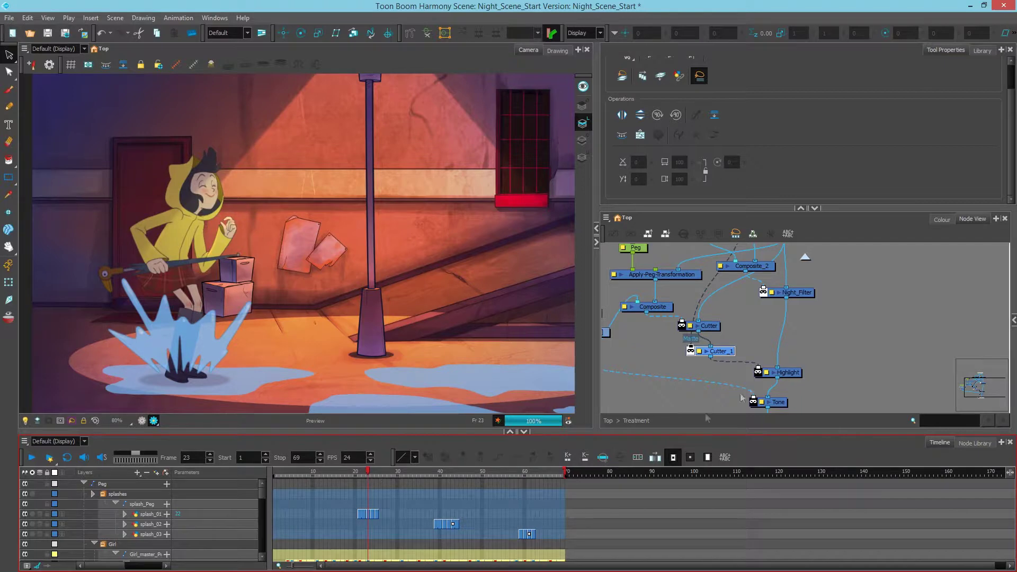
{"action": "mouse_move", "coordinate": [719, 364]}
{"action": "left_mouse_down"}
{"action": "mouse_move", "coordinate": [710, 345]}
{"action": "mouse_move", "coordinate": [734, 341]}
{"action": "left_mouse_up"}
Add a Display_3 node fed by Composite and show only its output in the viewer
{"action": "key", "text": "ctrl+v"}
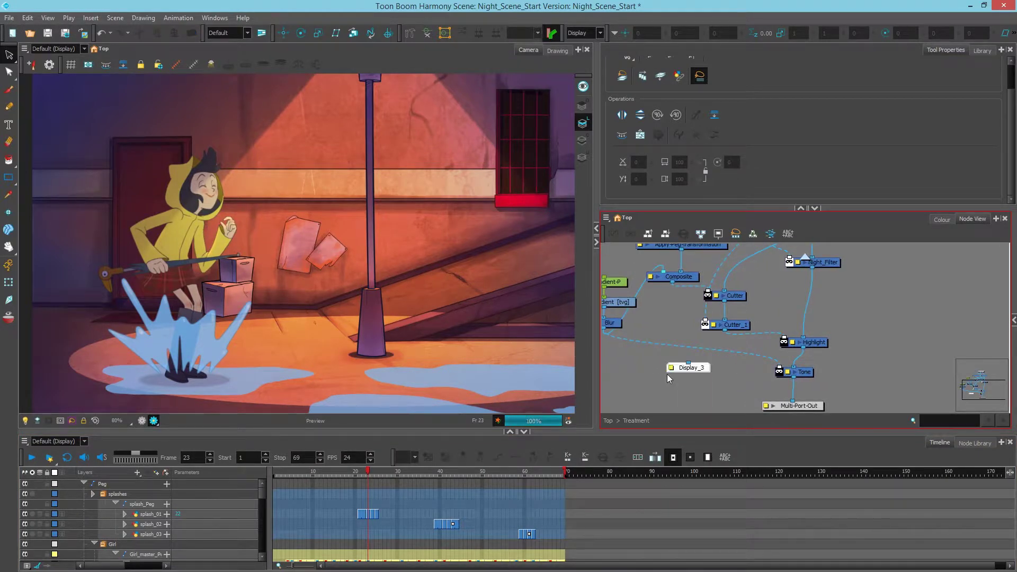
{"action": "left_click_drag", "start_coordinate": [673, 282], "coordinate": [688, 364]}
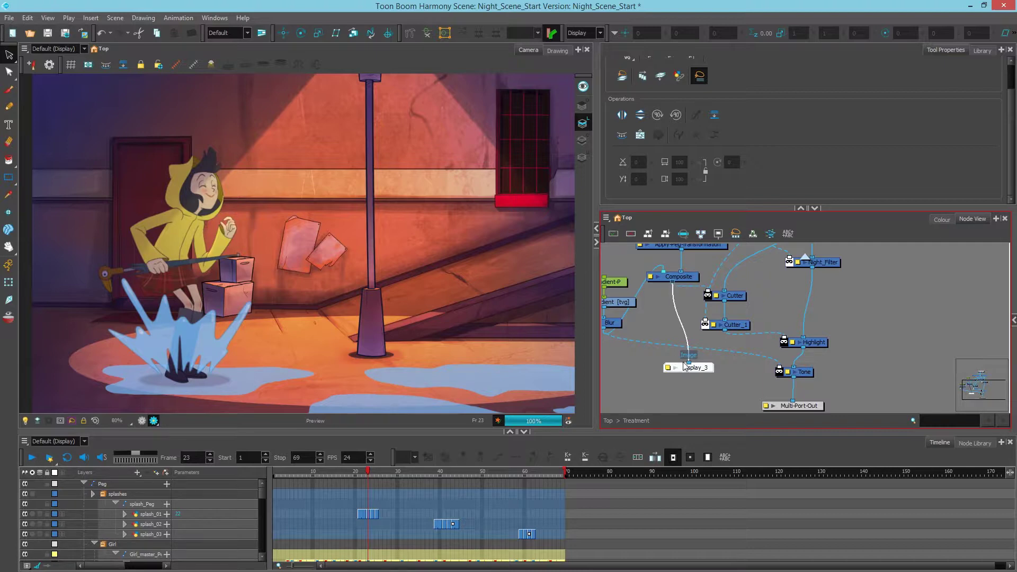
{"action": "left_click", "coordinate": [582, 33]}
{"action": "left_click", "coordinate": [580, 77]}
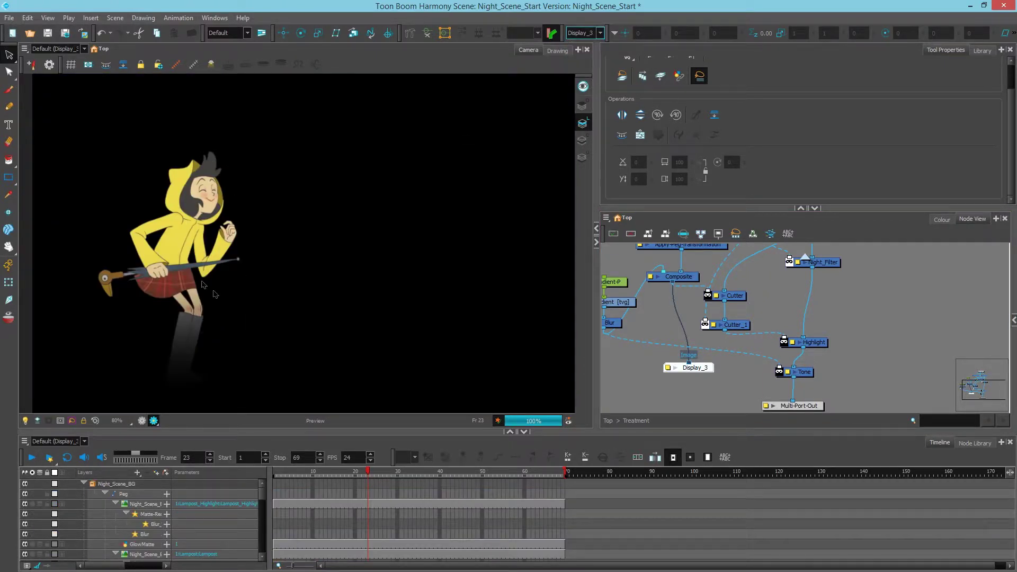
{"action": "left_click_drag", "start_coordinate": [785, 299], "coordinate": [778, 322]}
{"action": "scroll", "coordinate": [777, 322], "scroll_direction": "down", "scroll_amount": 1}
{"action": "scroll", "coordinate": [768, 323], "scroll_direction": "down", "scroll_amount": 1}
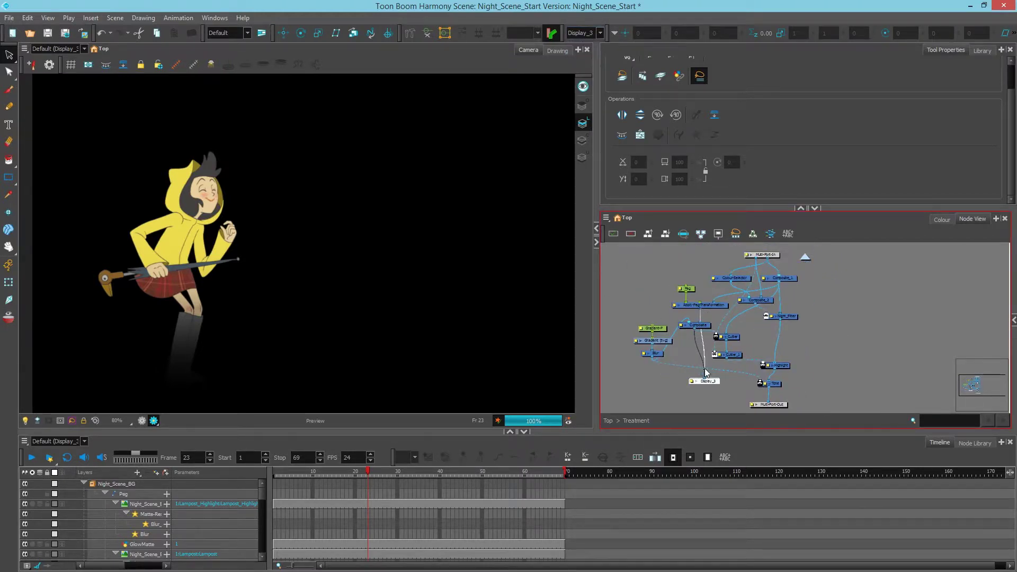
Rewire Display_3 to preview Composite_1, Composite, Cutter, Cutter_1 and Highlight in turn
{"action": "left_click_drag", "start_coordinate": [704, 311], "coordinate": [707, 381]}
{"action": "left_click_drag", "start_coordinate": [779, 286], "coordinate": [709, 384]}
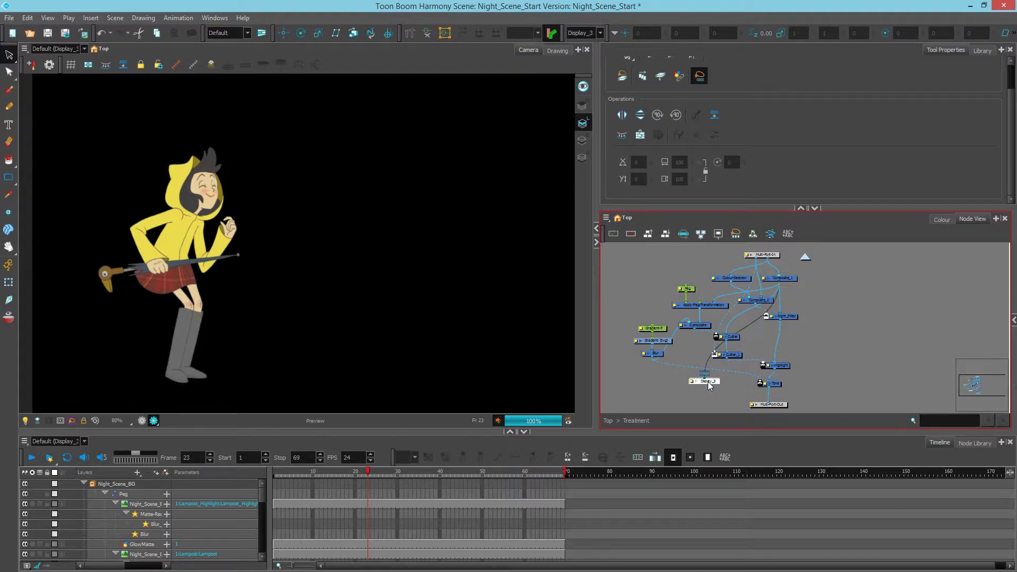
{"action": "scroll", "coordinate": [712, 384], "scroll_direction": "up", "scroll_amount": 3}
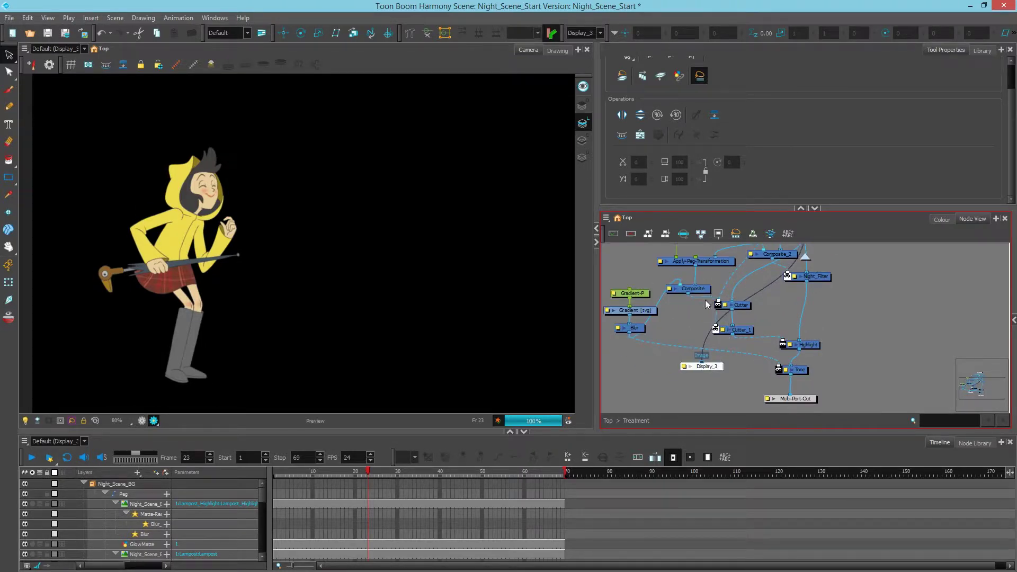
{"action": "left_click_drag", "start_coordinate": [689, 295], "coordinate": [698, 365]}
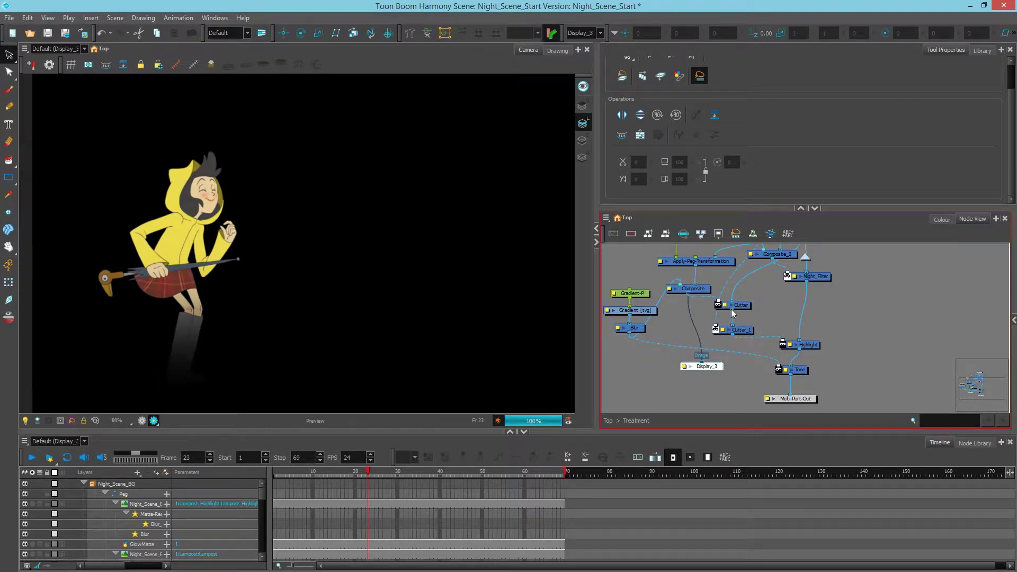
{"action": "left_click_drag", "start_coordinate": [732, 312], "coordinate": [703, 360]}
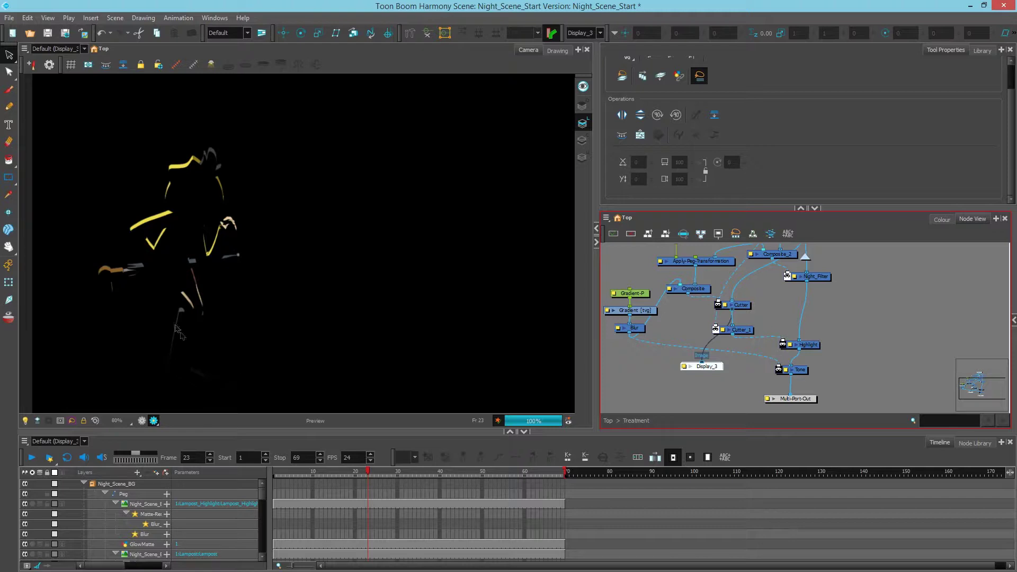
{"action": "left_click_drag", "start_coordinate": [732, 335], "coordinate": [703, 370]}
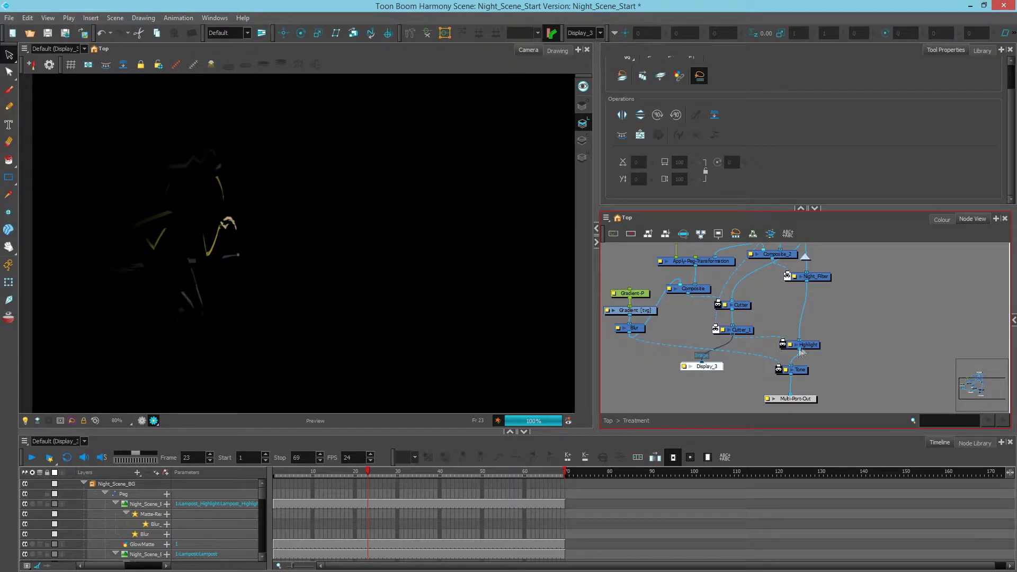
{"action": "left_click_drag", "start_coordinate": [801, 350], "coordinate": [702, 356]}
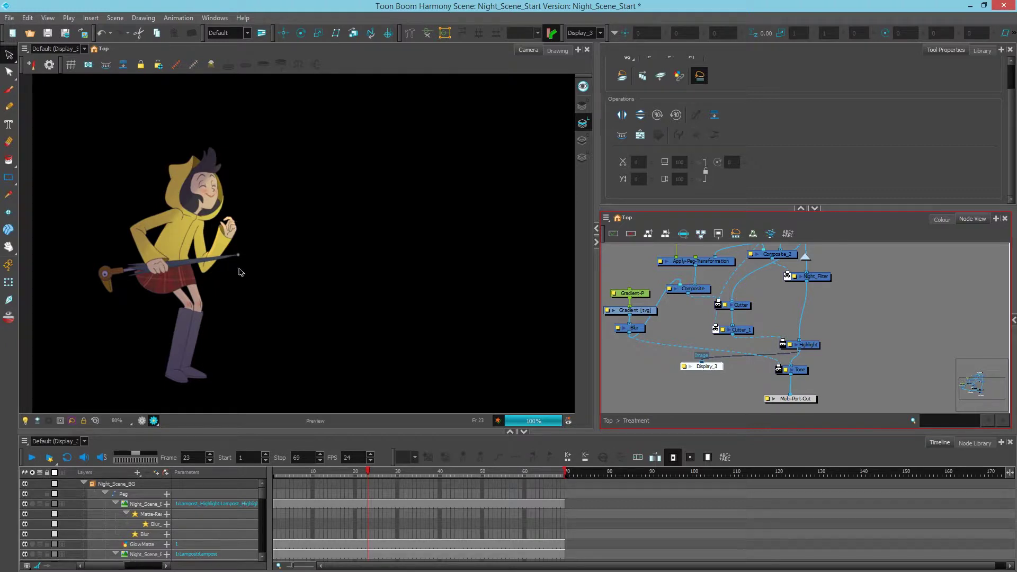
Turn off the render preview and return the viewer to the main Display
{"action": "left_click", "coordinate": [154, 421]}
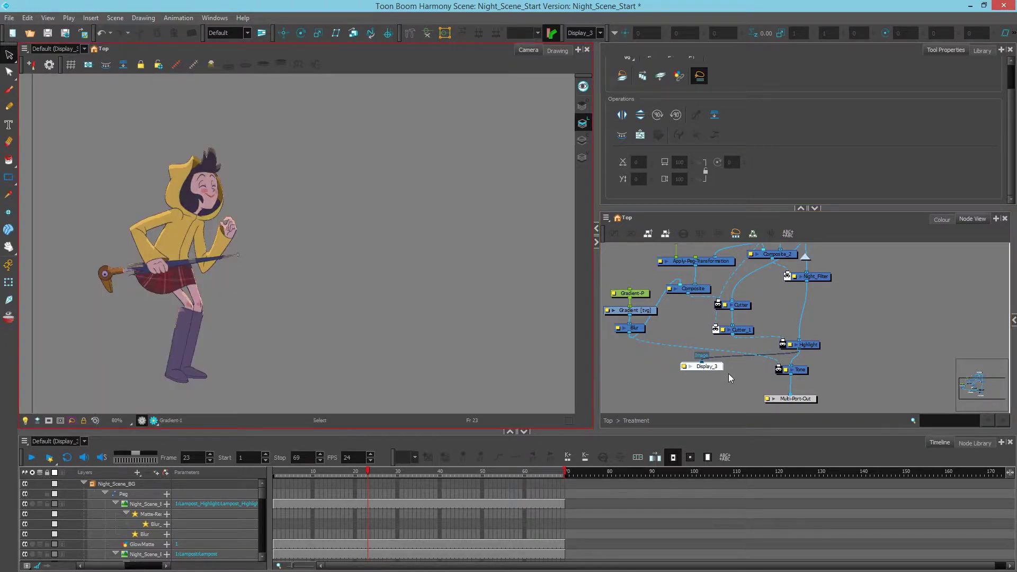
{"action": "left_click", "coordinate": [600, 33]}
{"action": "left_click", "coordinate": [582, 44]}
{"action": "left_click", "coordinate": [702, 366]}
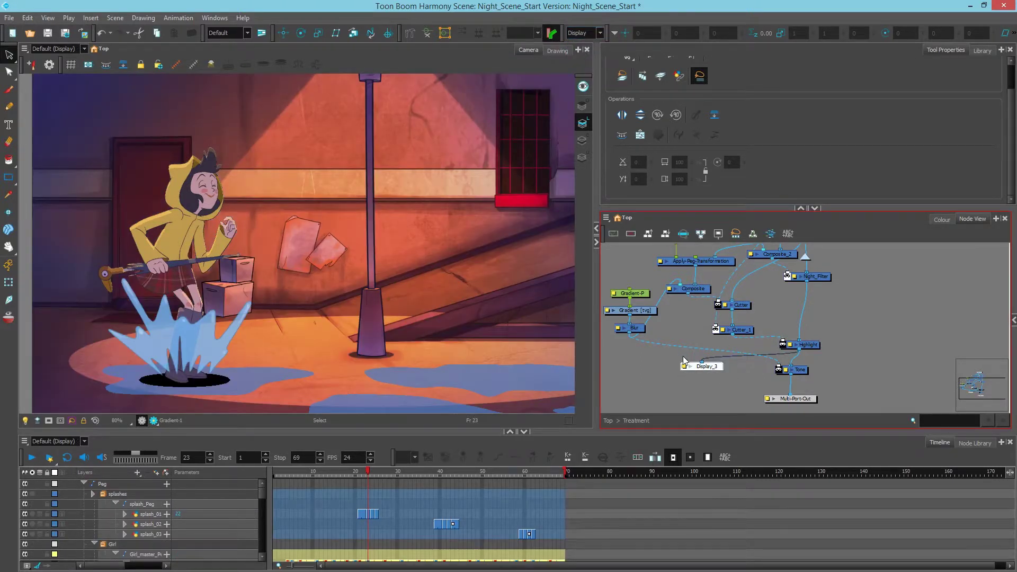
Delete the temporary Display_3 node and return to the top-level network
{"action": "key", "text": "Delete"}
{"action": "left_click", "coordinate": [767, 399]}
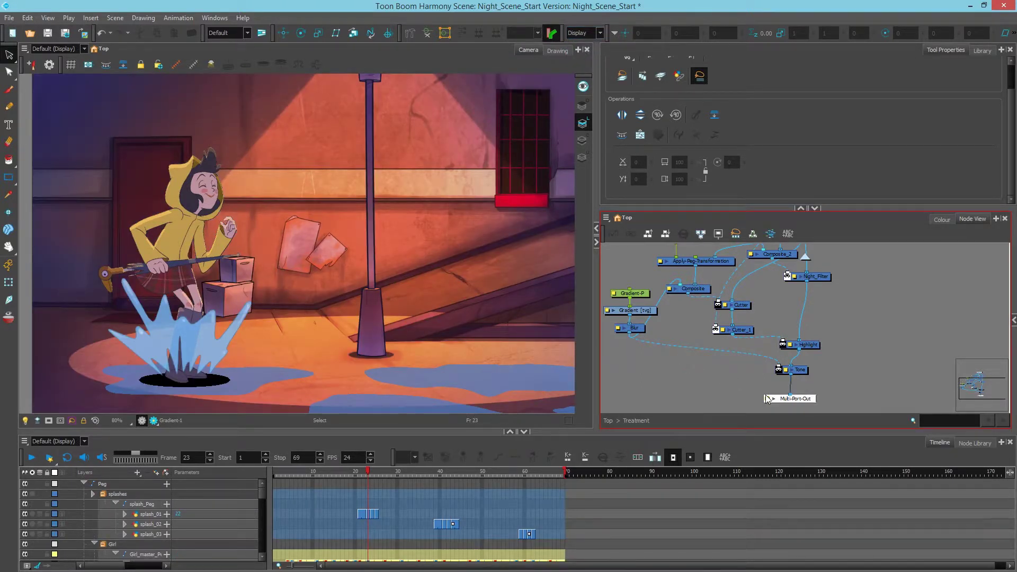
{"action": "left_click", "coordinate": [608, 421]}
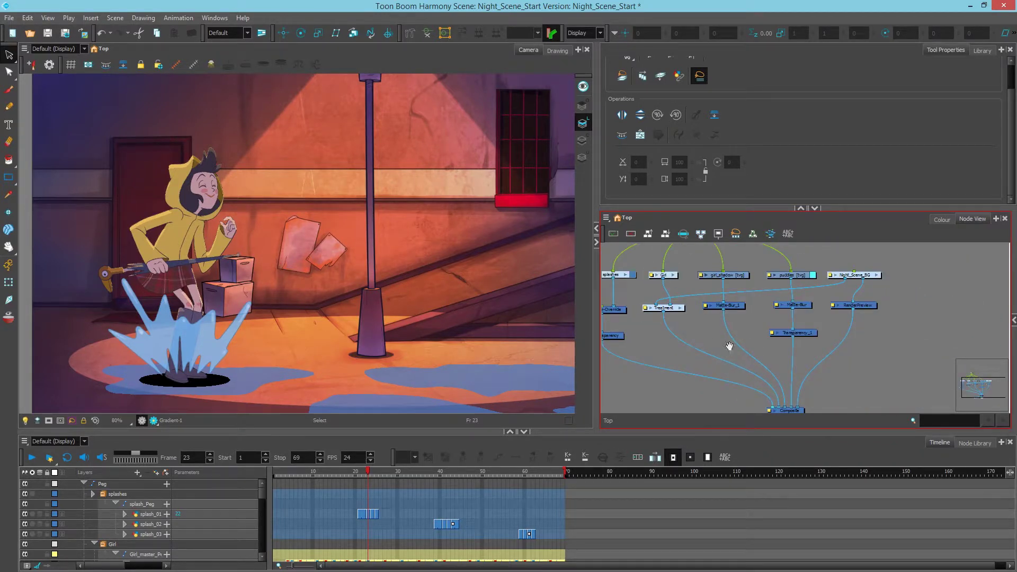
{"action": "left_click_drag", "start_coordinate": [730, 346], "coordinate": [755, 341]}
{"action": "left_click_drag", "start_coordinate": [432, 356], "coordinate": [394, 340]}
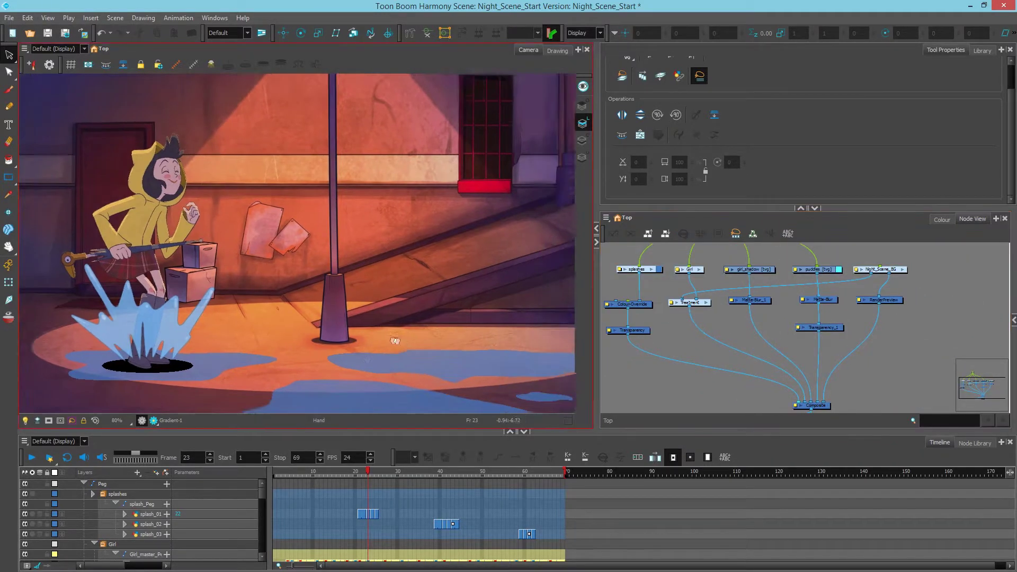
{"action": "scroll", "coordinate": [395, 341], "scroll_direction": "down", "scroll_amount": 1}
{"action": "scroll", "coordinate": [401, 355], "scroll_direction": "down", "scroll_amount": 1}
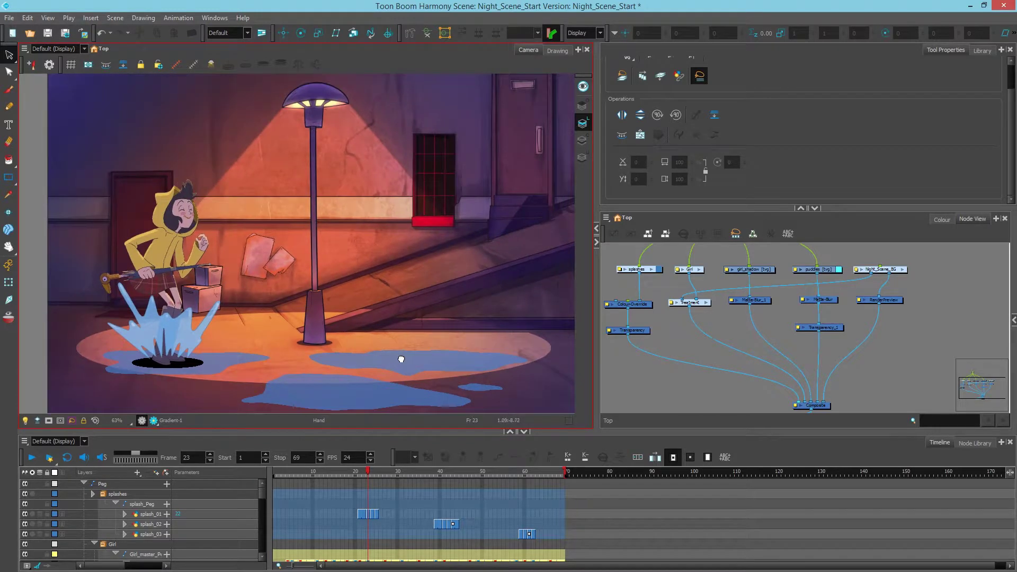
Re-enter the Treatment group and nudge the Night_Filter node slightly down
{"action": "left_click", "coordinate": [672, 380]}
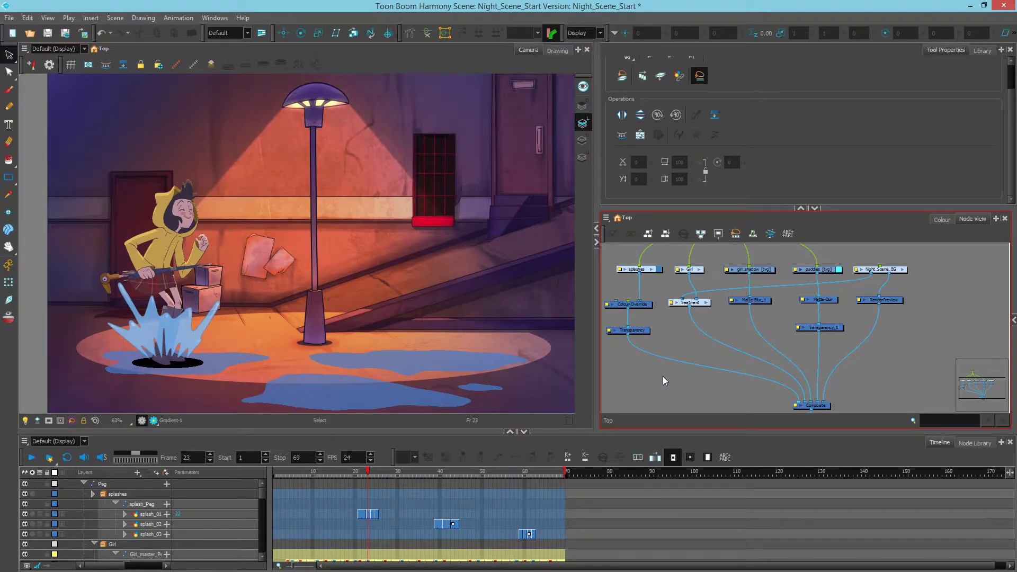
{"action": "left_click", "coordinate": [706, 302]}
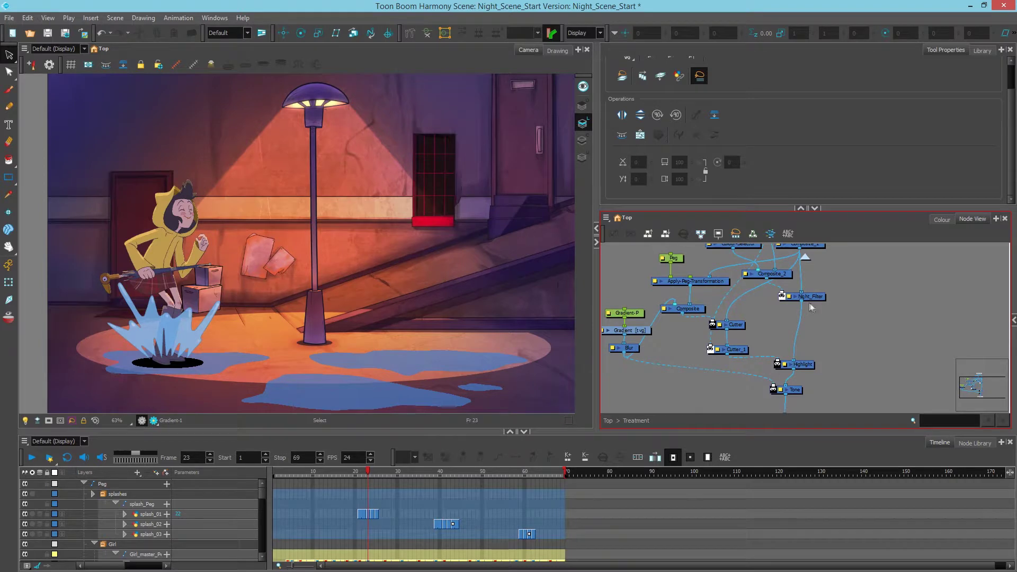
{"action": "left_click", "coordinate": [815, 298]}
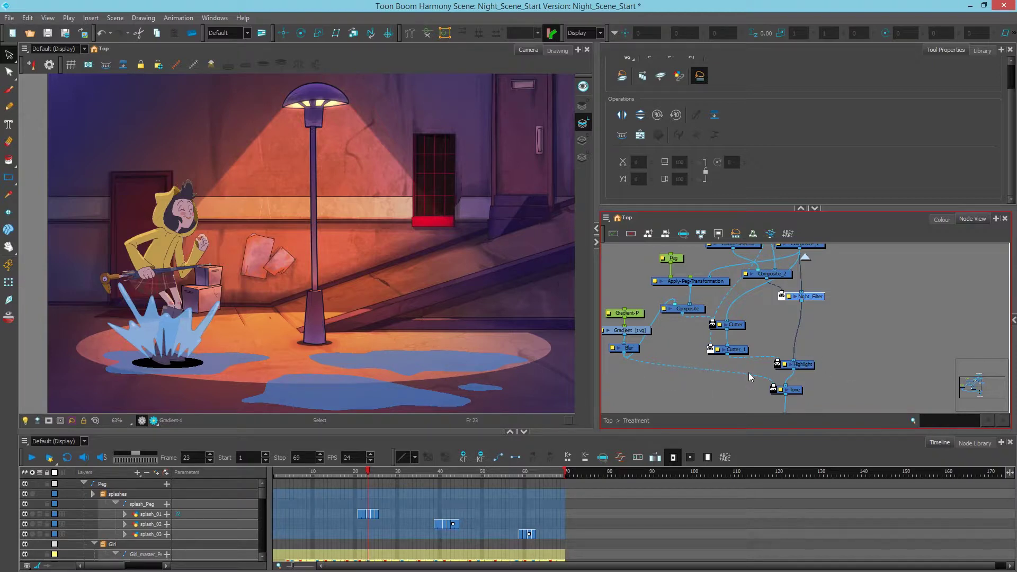
{"action": "left_click_drag", "start_coordinate": [814, 297], "coordinate": [814, 304]}
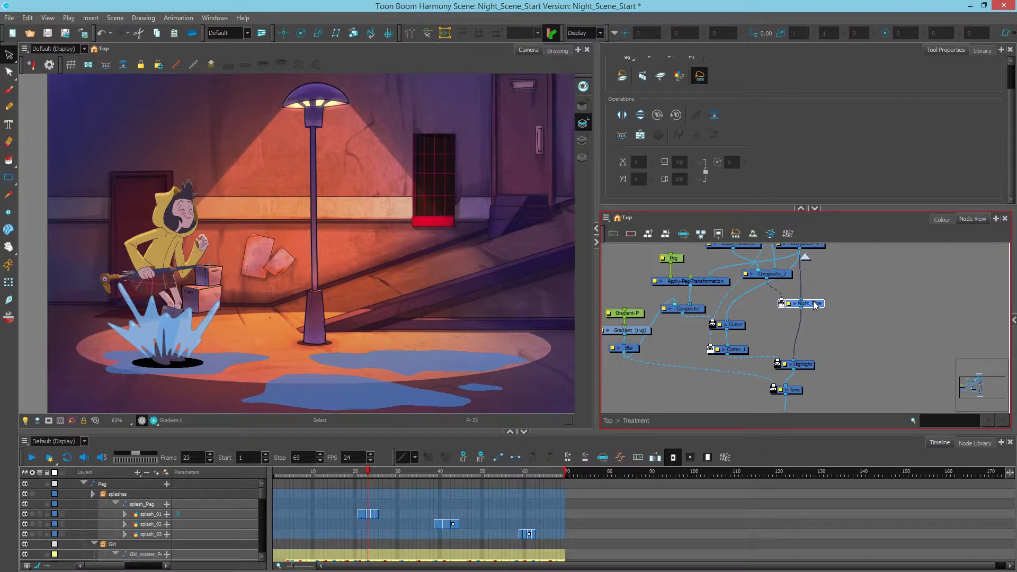
At top level, insert the Night_Filter node between Transparency and Composite
{"action": "left_click", "coordinate": [608, 420]}
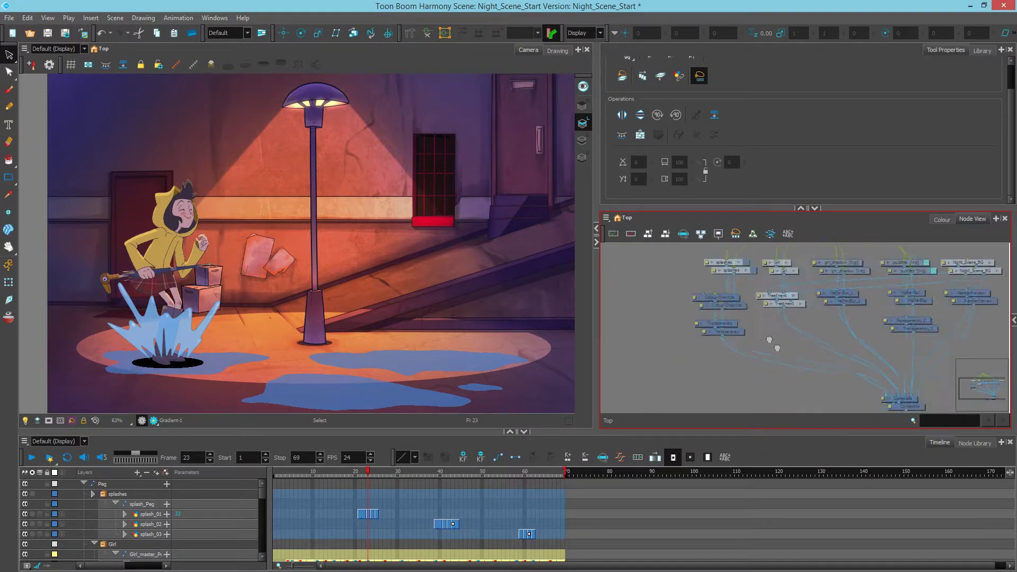
{"action": "left_click", "coordinate": [660, 337]}
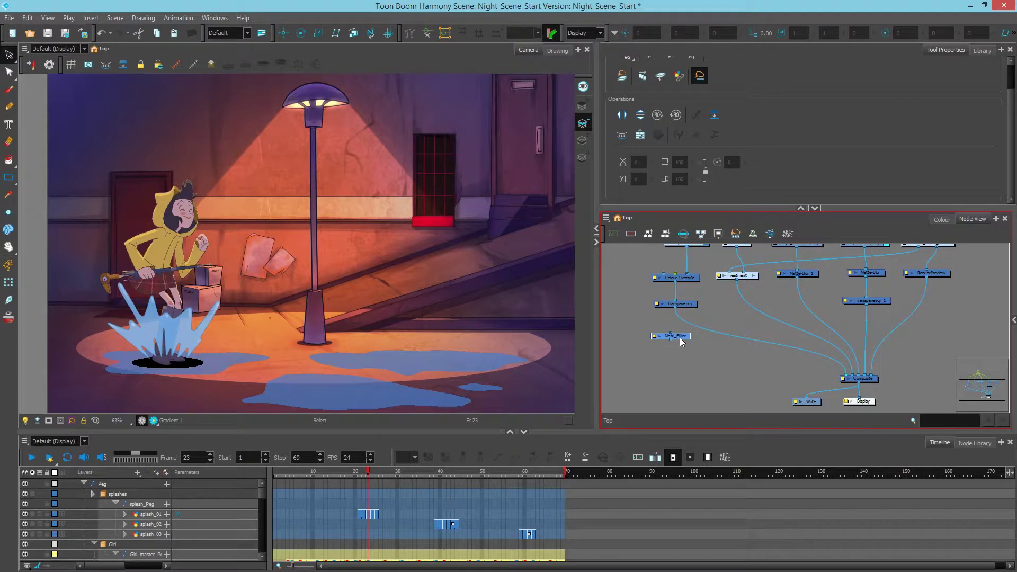
{"action": "mouse_move", "coordinate": [680, 339]}
{"action": "left_mouse_down"}
{"action": "mouse_move", "coordinate": [699, 327]}
{"action": "mouse_move", "coordinate": [690, 328]}
{"action": "left_mouse_up"}
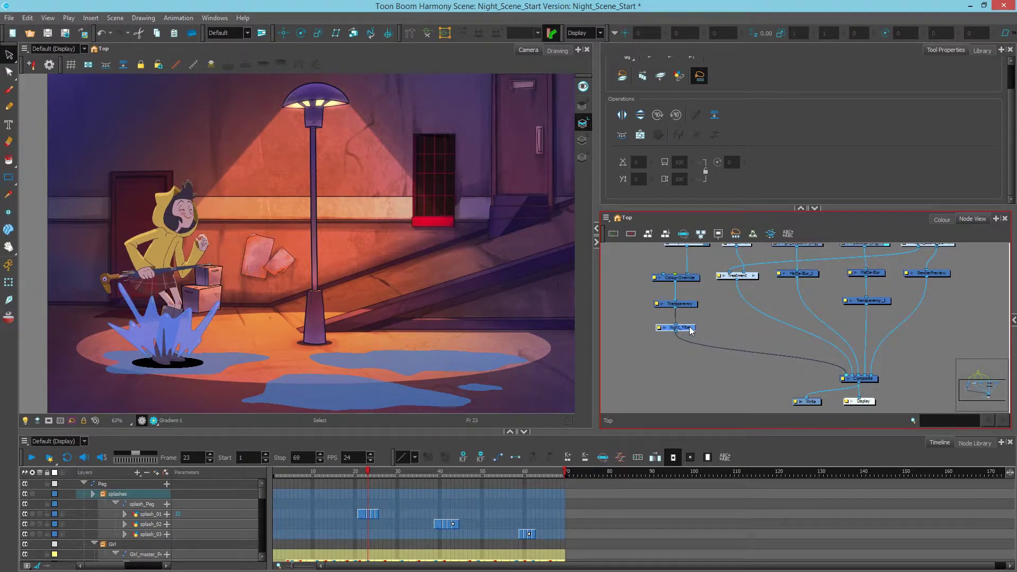
Rename it Night_Filter_Prop with Red 0.9, Green 0.8 and Value 0.9
{"action": "double_click", "coordinate": [661, 326]}
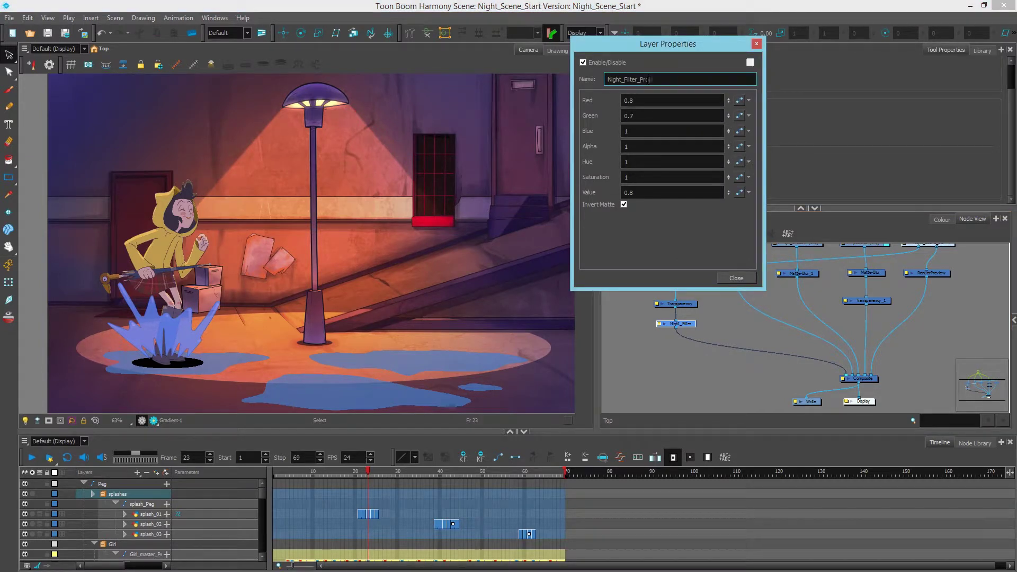
{"action": "left_click", "coordinate": [662, 100]}
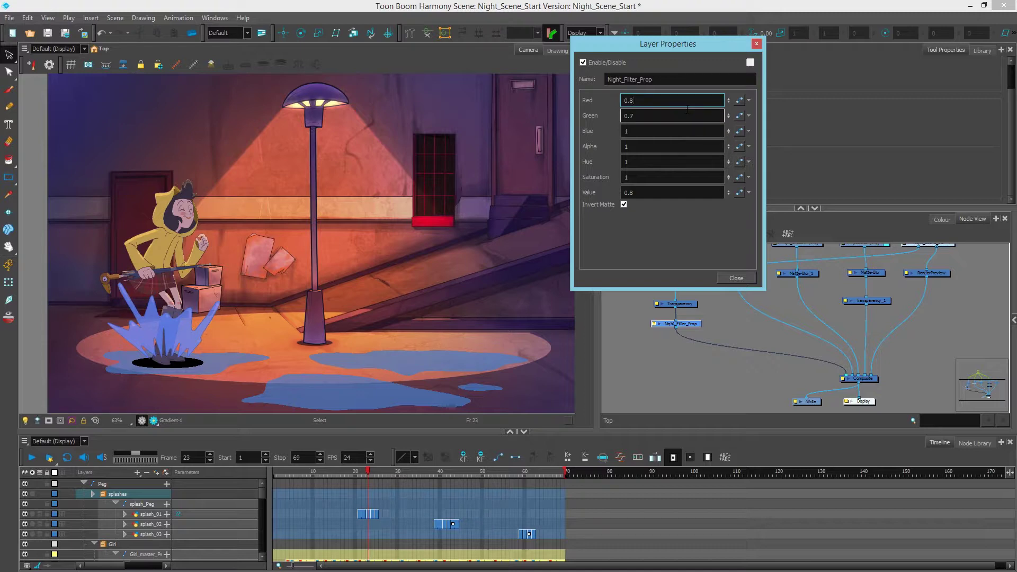
{"action": "type", "text": "0.9"}
{"action": "left_click", "coordinate": [681, 115]}
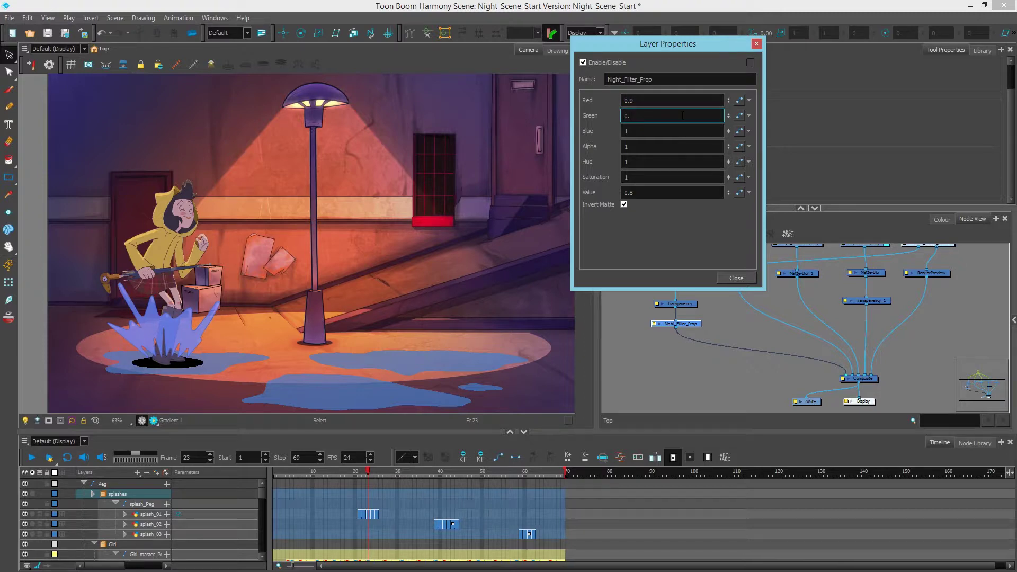
{"action": "type", "text": "8"}
{"action": "left_click", "coordinate": [653, 192]}
{"action": "type", "text": "0.9"}
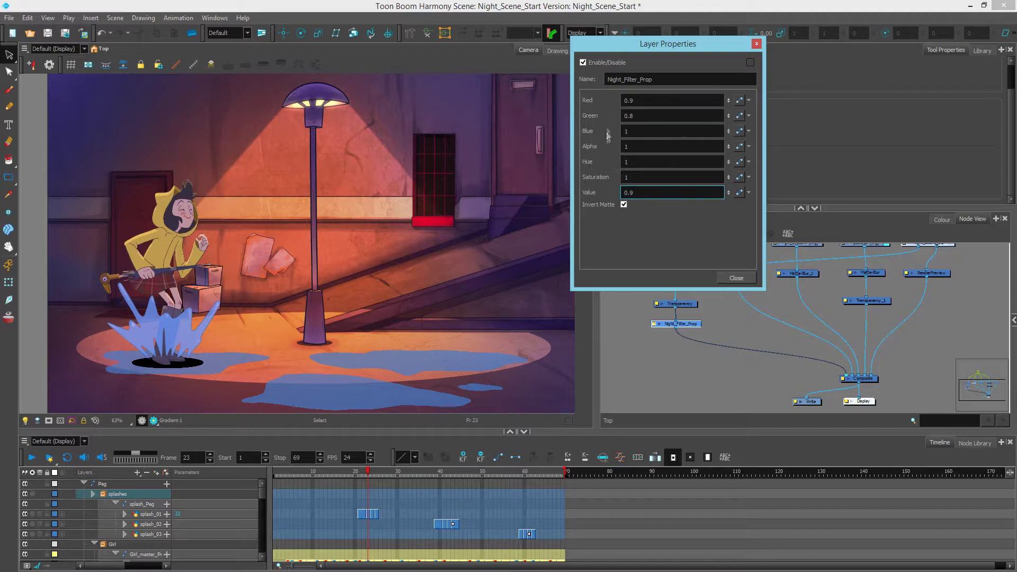
{"action": "left_click", "coordinate": [735, 279]}
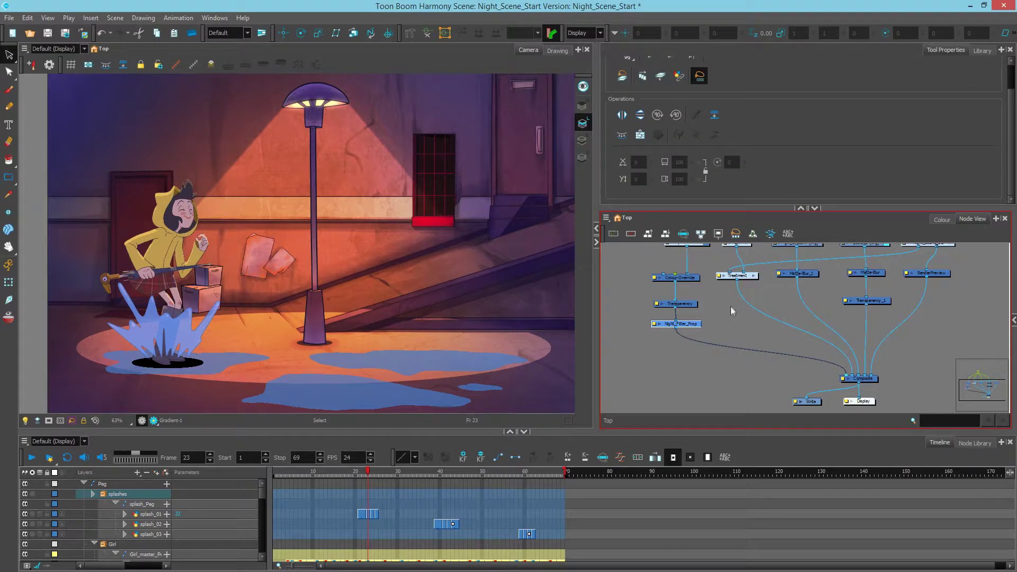
Duplicate Night_Filter_Prop as Night_Filter_Prop_1
{"action": "left_click", "coordinate": [692, 324]}
{"action": "key", "text": "ctrl+c"}
{"action": "key", "text": "ctrl+v"}
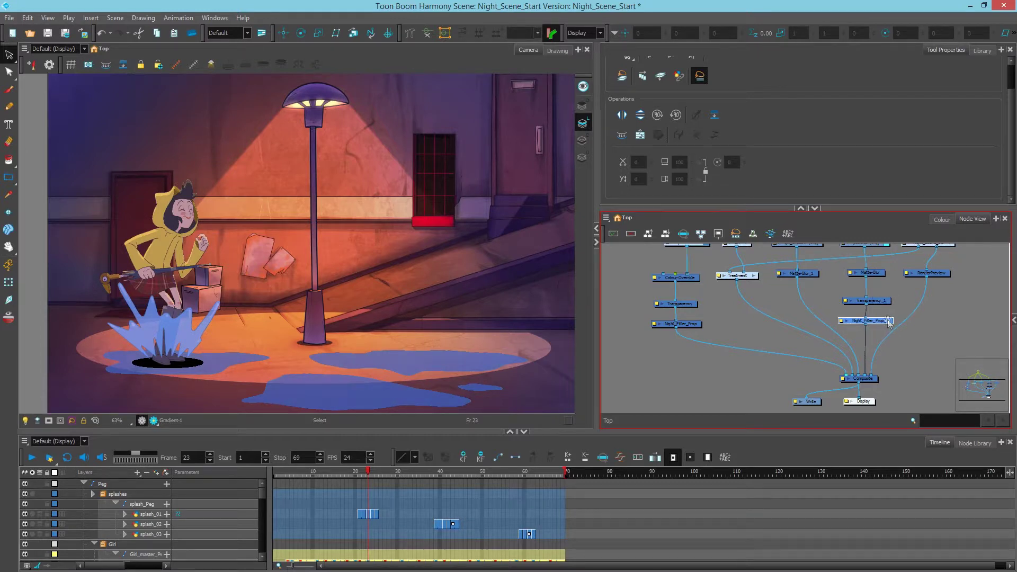
{"action": "scroll", "coordinate": [860, 283], "scroll_direction": "up", "scroll_amount": 3}
{"action": "scroll", "coordinate": [869, 345], "scroll_direction": "up", "scroll_amount": 2}
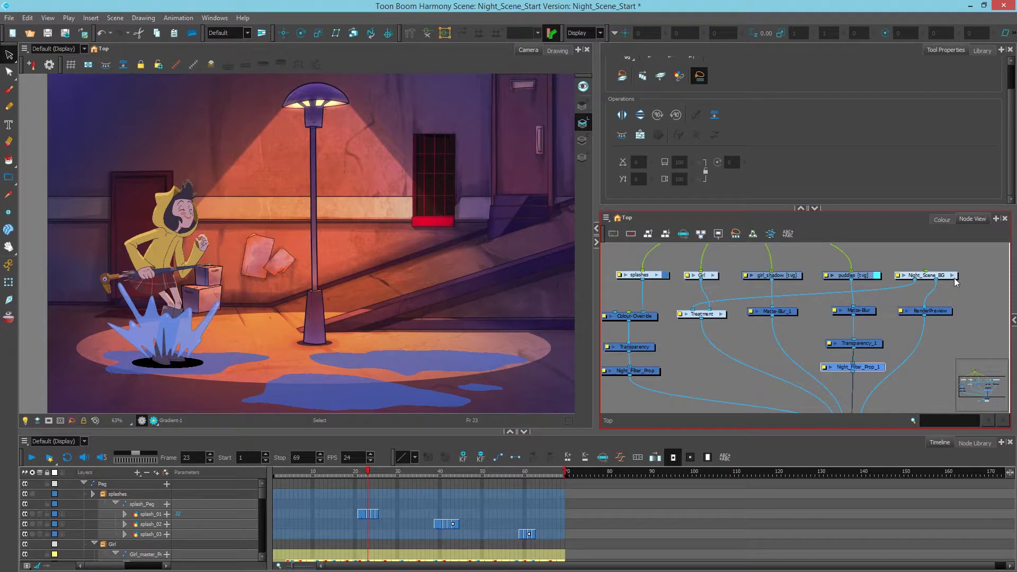
Enter Night_Scene_BG and toggle Lampost_Highlight off and back on with D
{"action": "left_click", "coordinate": [952, 275]}
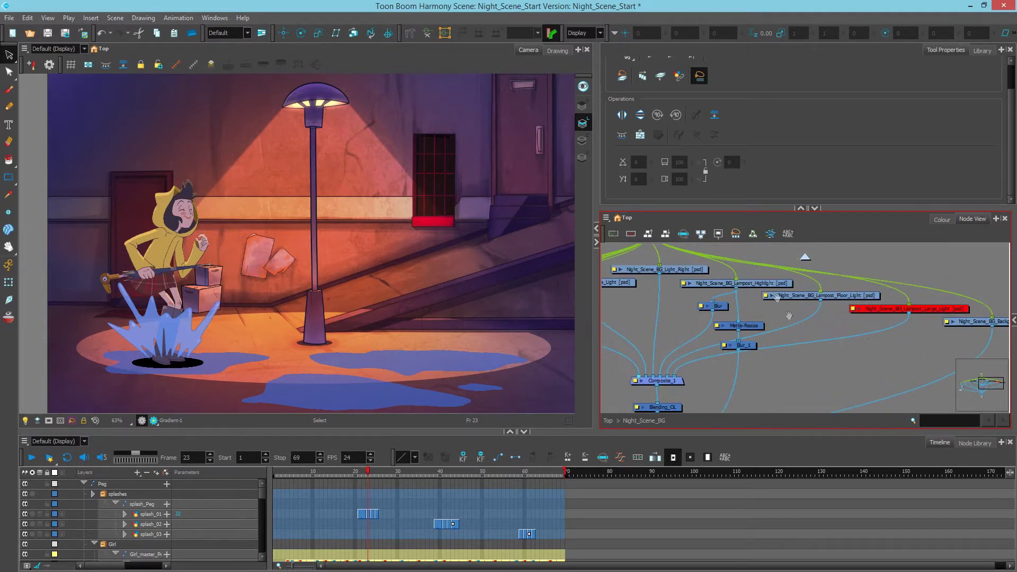
{"action": "left_click_drag", "start_coordinate": [789, 315], "coordinate": [683, 259]}
{"action": "key", "text": "d"}
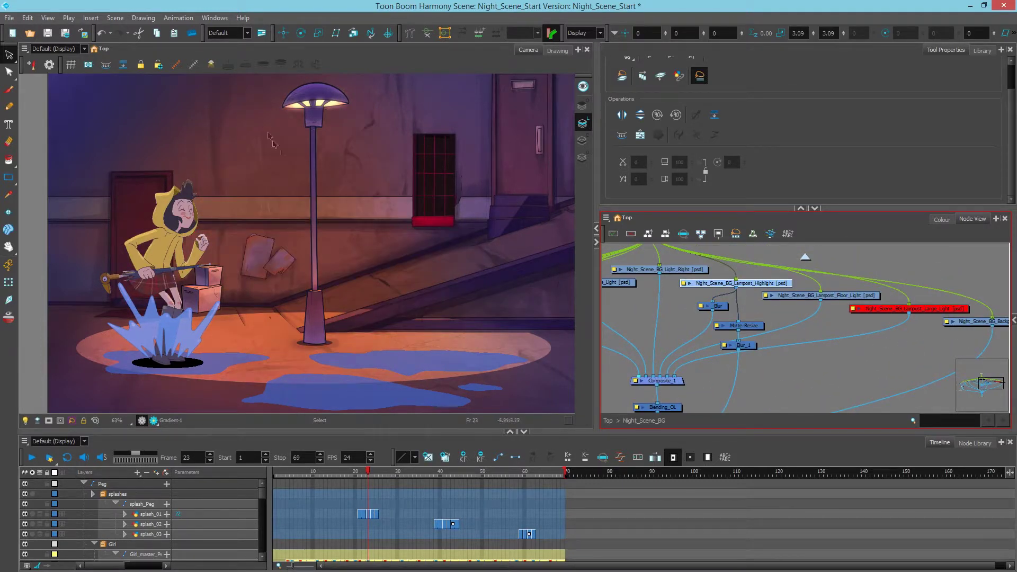
{"action": "key", "text": "d"}
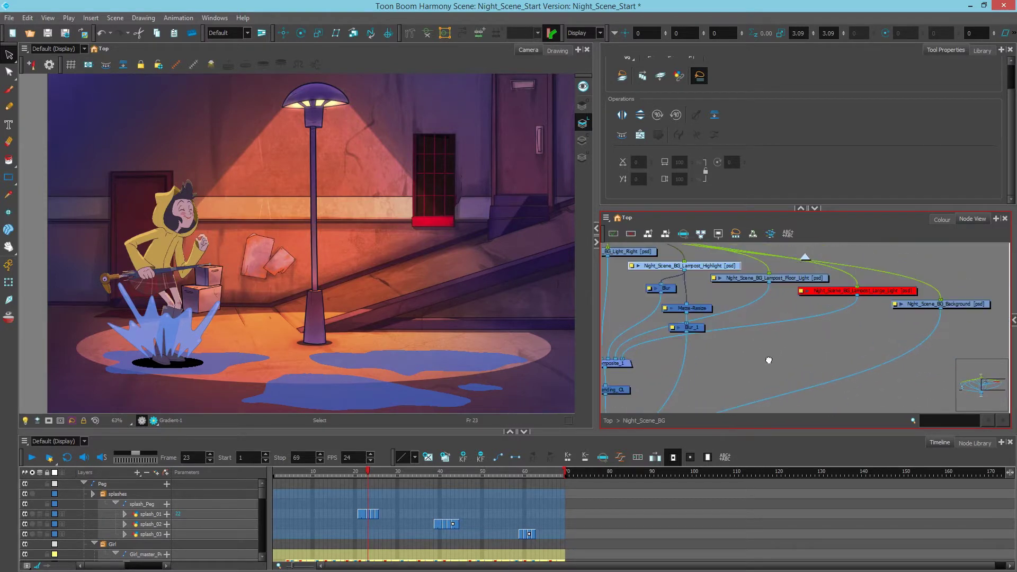
{"action": "left_click", "coordinate": [726, 354]}
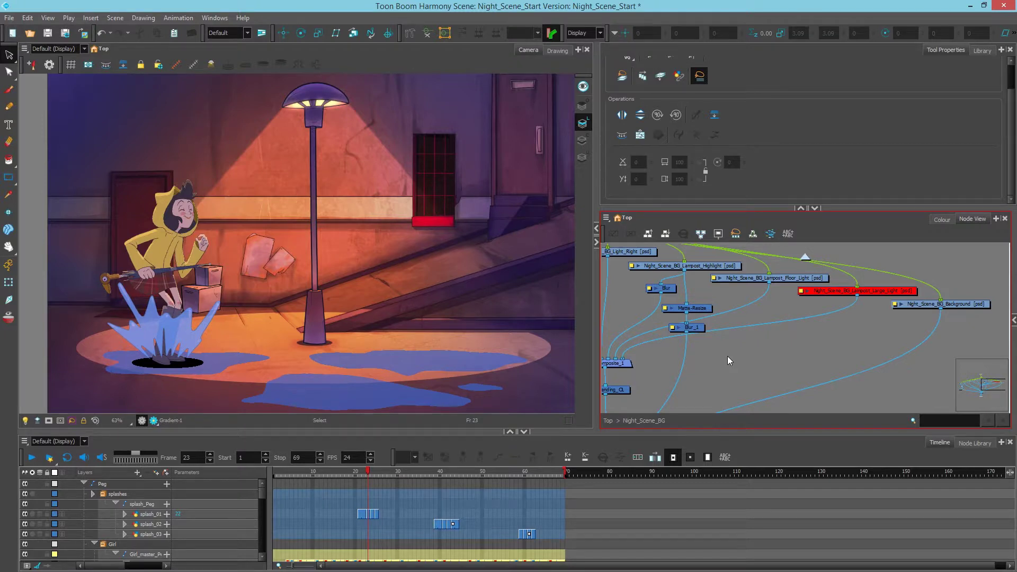
Paste a Composite_2 node and connect Blur_1 and Lampost_Floor_Light into it
{"action": "key", "text": "ctrl+v"}
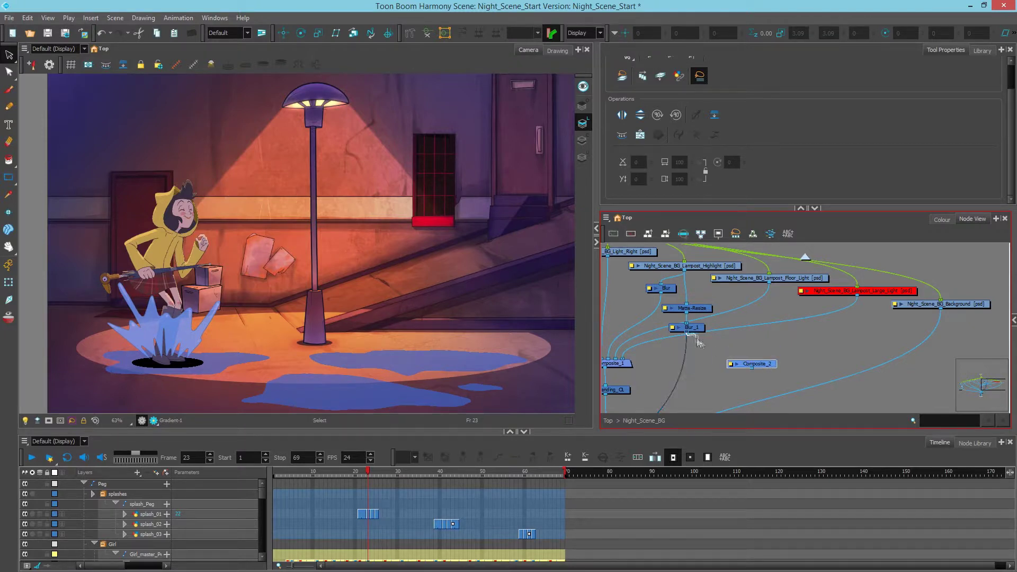
{"action": "left_click_drag", "start_coordinate": [687, 333], "coordinate": [751, 360]}
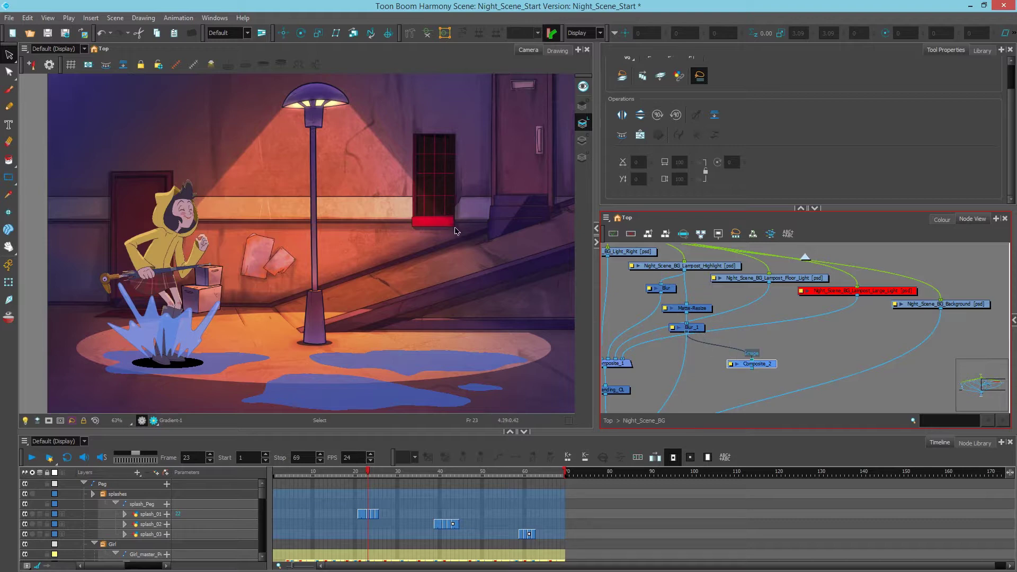
{"action": "left_click", "coordinate": [789, 282]}
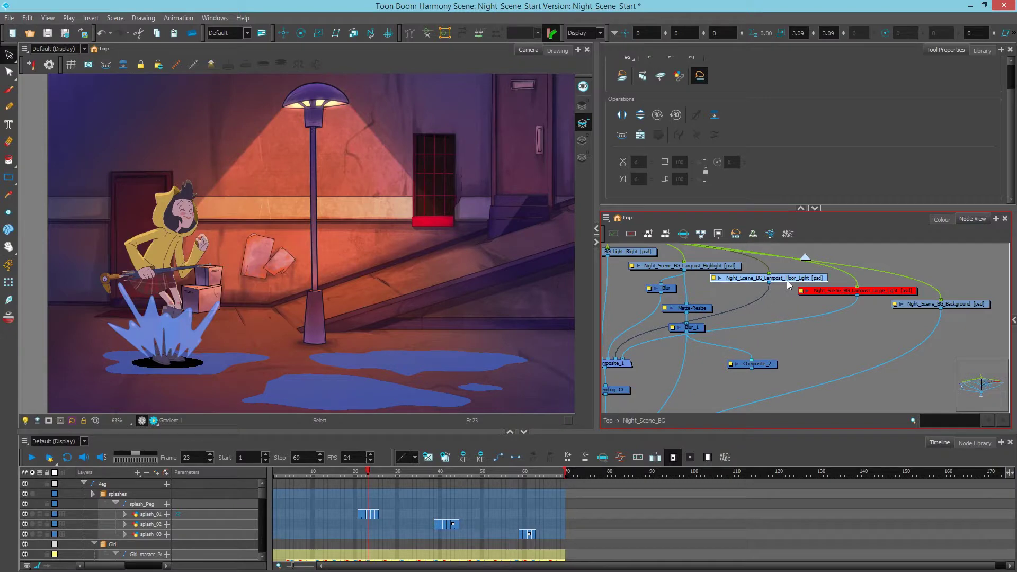
{"action": "left_click_drag", "start_coordinate": [768, 282], "coordinate": [760, 360]}
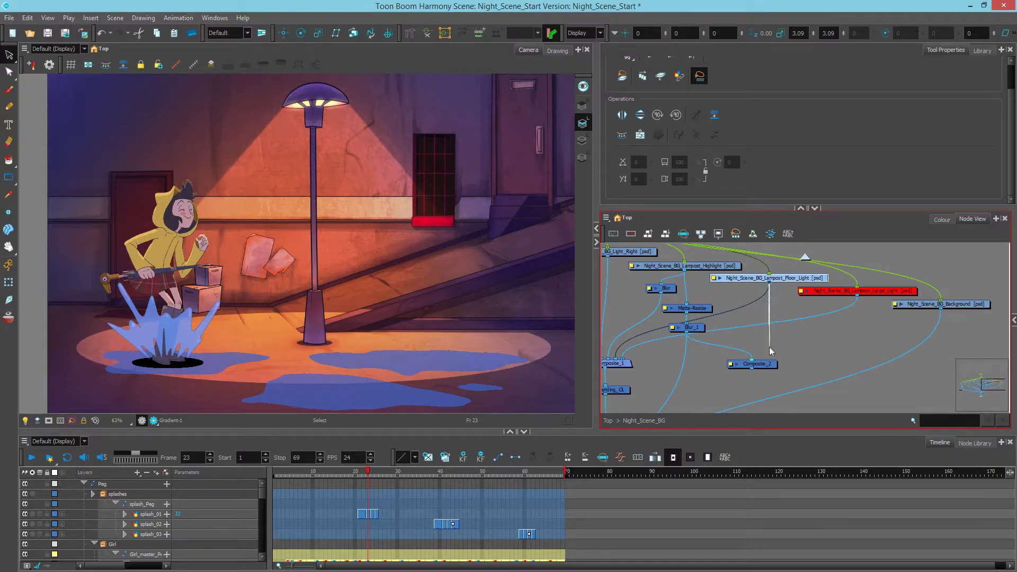
{"action": "left_click", "coordinate": [771, 371]}
Attach a Display_3 node below Composite_2 and preview its lamp light cone alone
{"action": "scroll", "coordinate": [752, 362], "scroll_direction": "down", "scroll_amount": 2}
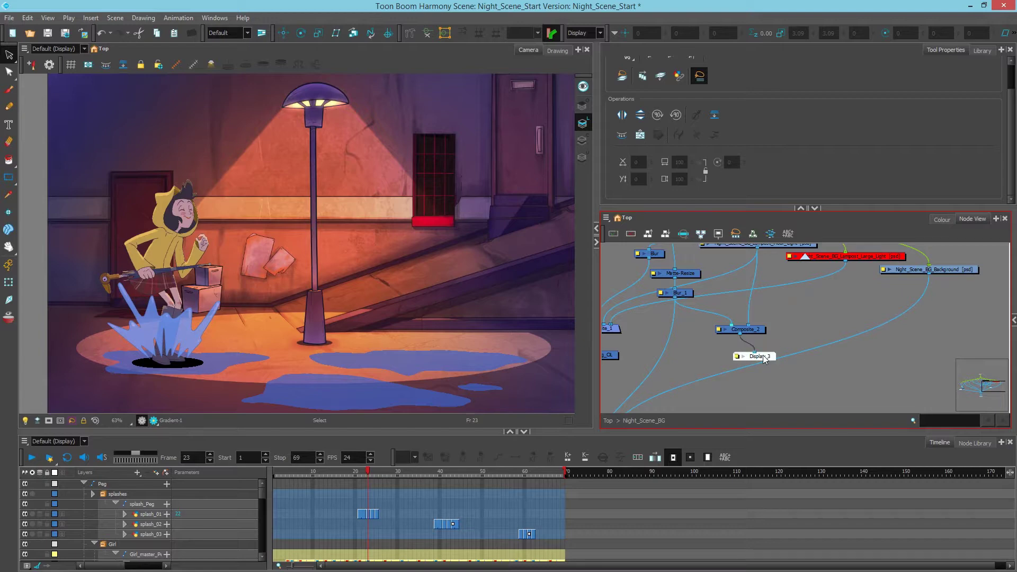
{"action": "left_click_drag", "start_coordinate": [763, 355], "coordinate": [764, 387]}
{"action": "left_click", "coordinate": [593, 32]}
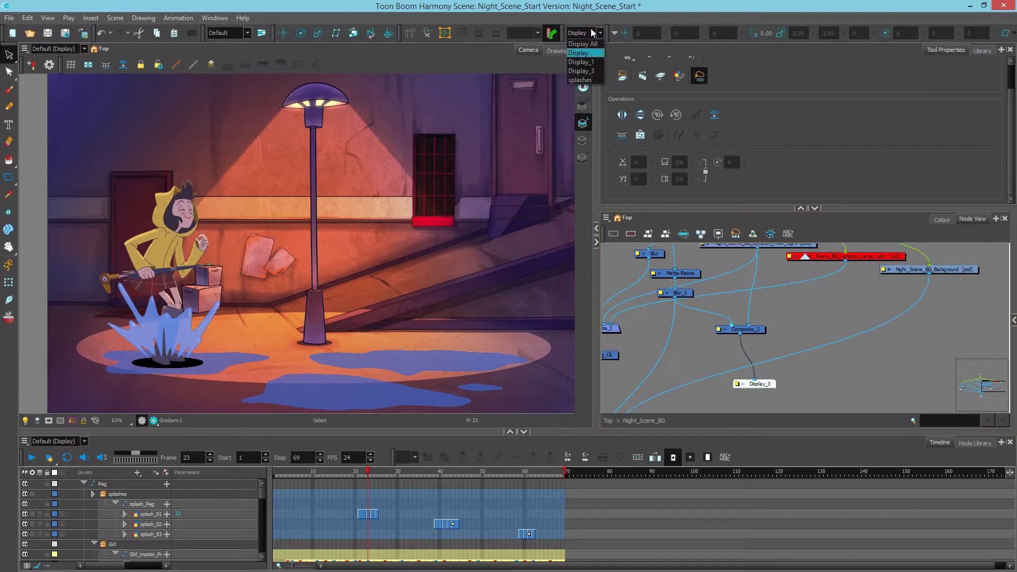
{"action": "left_click", "coordinate": [583, 73]}
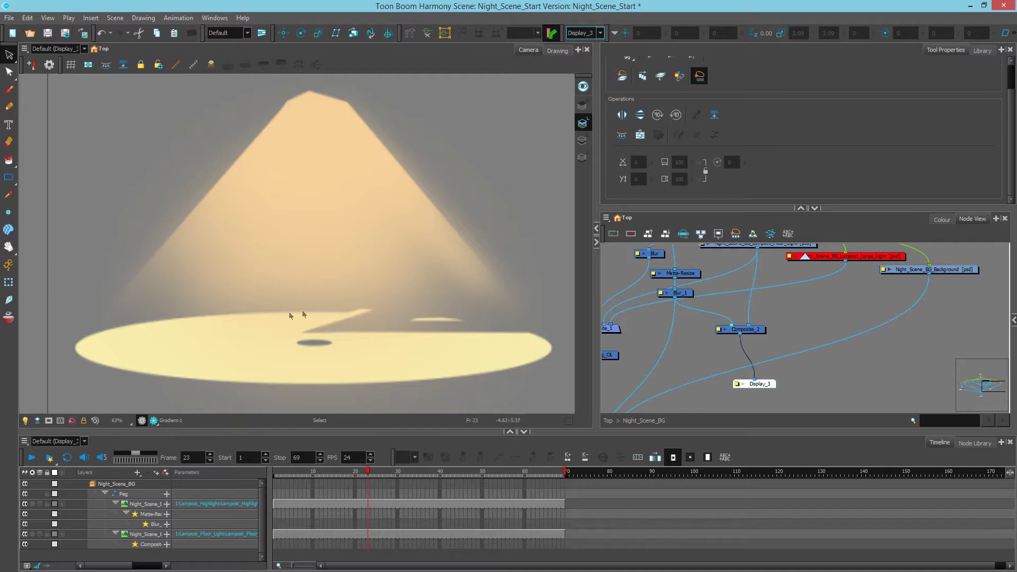
{"action": "left_click", "coordinate": [582, 33]}
Restore the full scene view, delete Display_3 and reposition Composite_2
{"action": "left_click", "coordinate": [579, 43]}
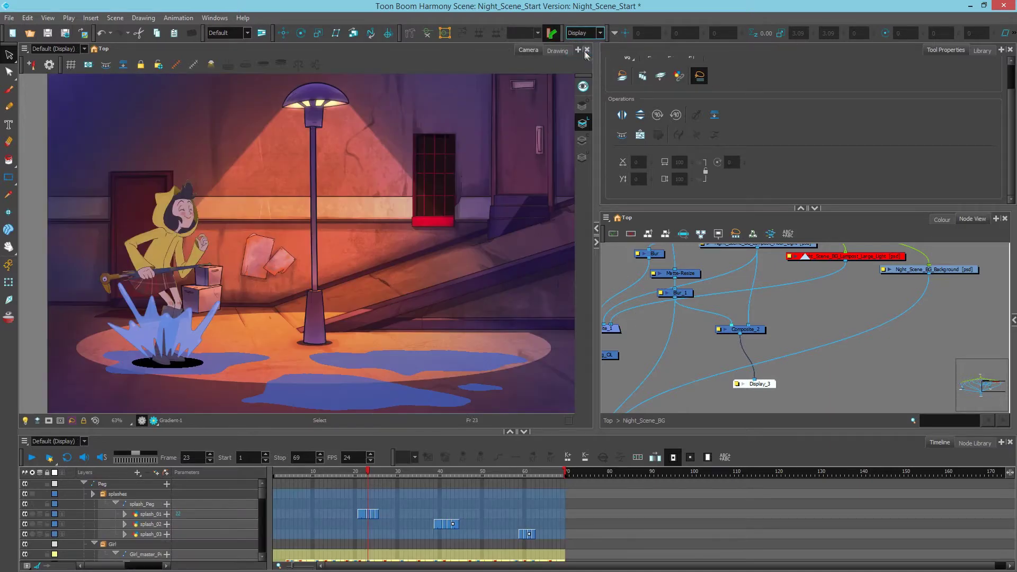
{"action": "left_click", "coordinate": [757, 384]}
{"action": "key", "text": "Delete"}
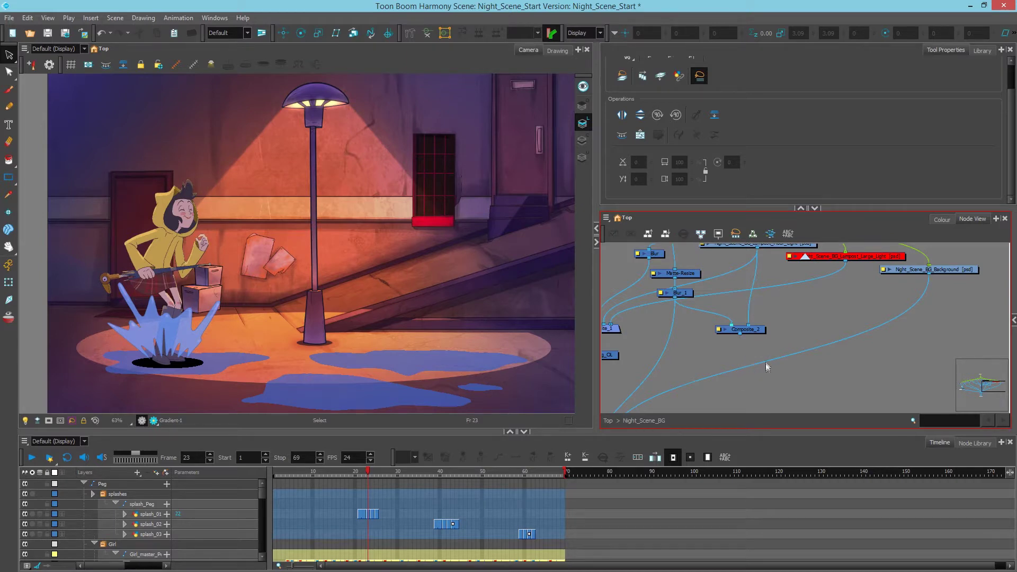
{"action": "scroll", "coordinate": [761, 355], "scroll_direction": "down", "scroll_amount": 2}
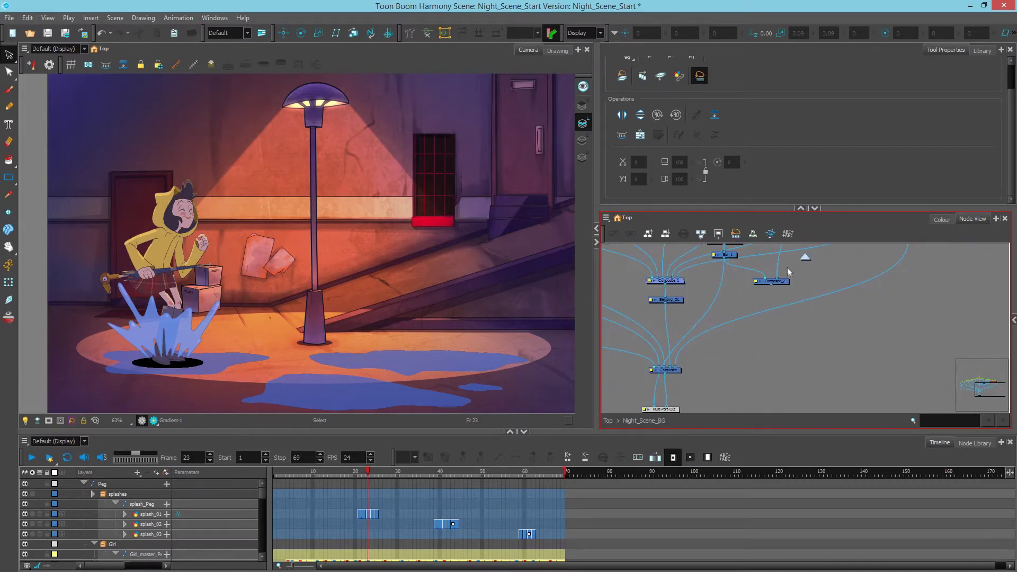
{"action": "left_click", "coordinate": [786, 281]}
{"action": "left_click_drag", "start_coordinate": [786, 284], "coordinate": [664, 408]}
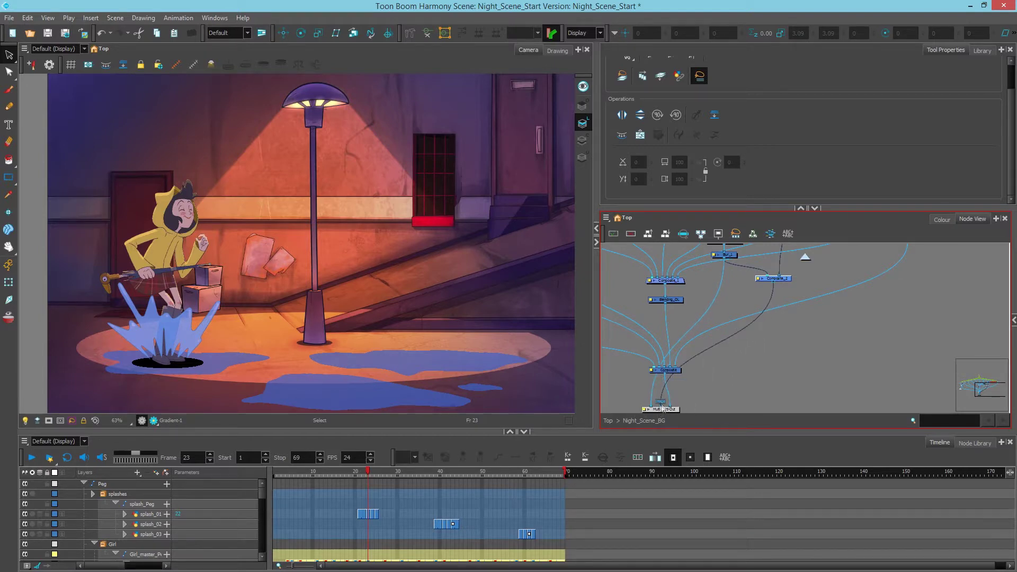
At top level, link Night_Scene_BG as Night_Filter_Prop_1's matte and render a preview
{"action": "left_click", "coordinate": [608, 421]}
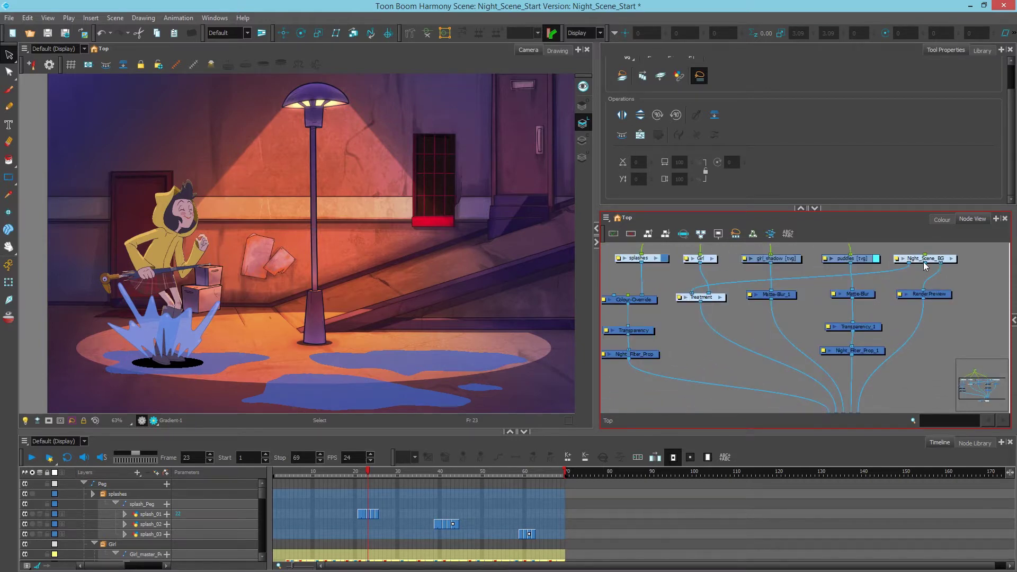
{"action": "left_click_drag", "start_coordinate": [923, 262], "coordinate": [824, 350]}
{"action": "left_click", "coordinate": [795, 337]}
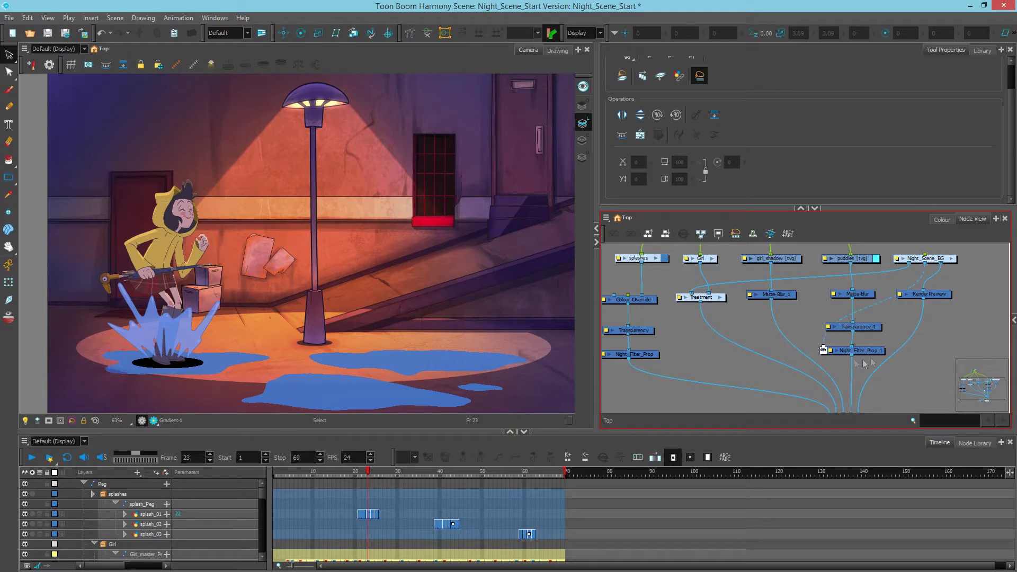
{"action": "left_click", "coordinate": [154, 421]}
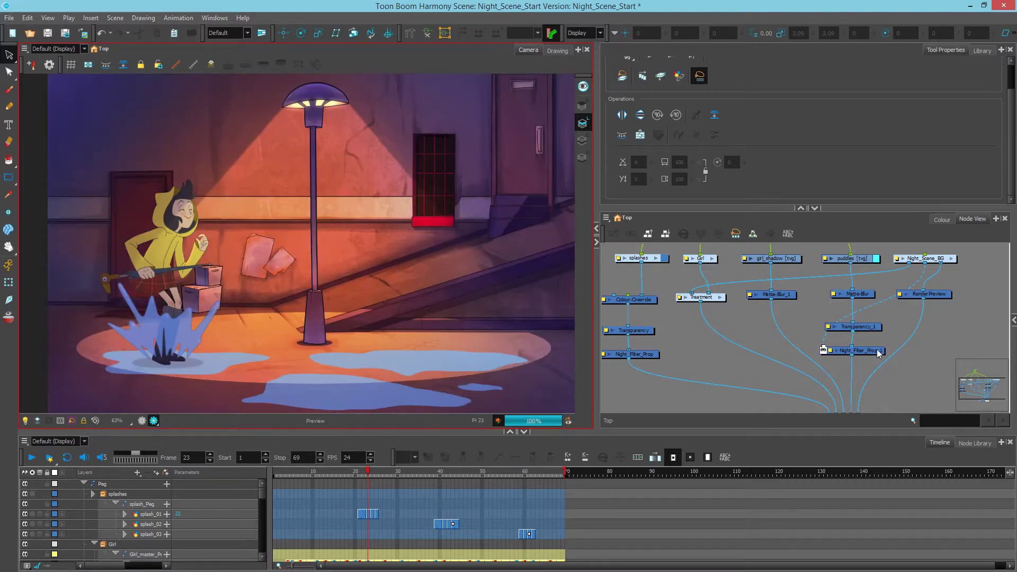
{"action": "mouse_move", "coordinate": [825, 348]}
{"action": "left_mouse_down"}
{"action": "mouse_move", "coordinate": [814, 336]}
{"action": "mouse_move", "coordinate": [822, 350]}
{"action": "left_mouse_up"}
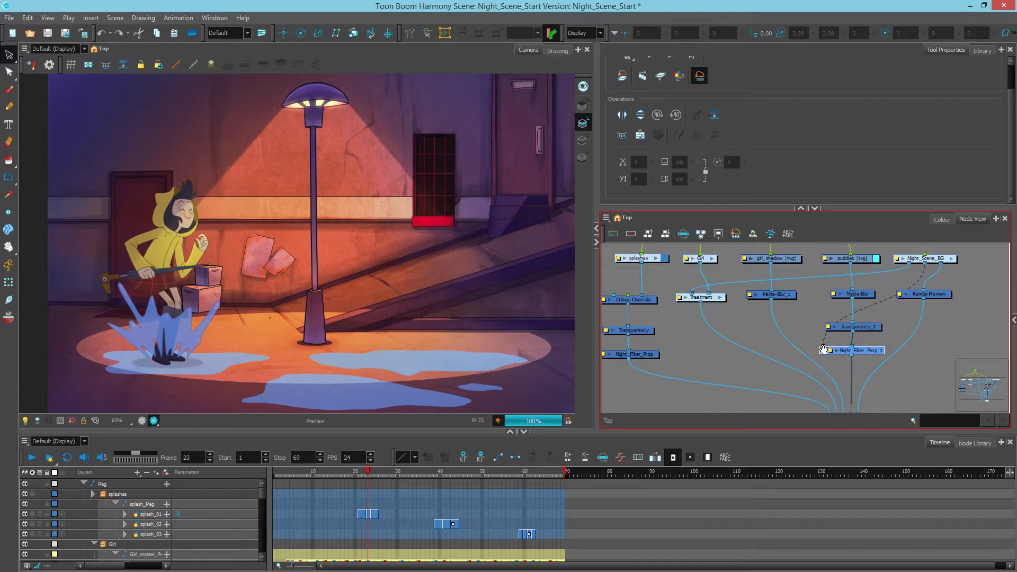
Link Night_Scene_BG's output into Night_Filter_Prop's matte port and recentre the node network
{"action": "mouse_move", "coordinate": [927, 264]}
{"action": "left_mouse_down"}
{"action": "mouse_move", "coordinate": [958, 271]}
{"action": "mouse_move", "coordinate": [634, 360]}
{"action": "left_mouse_up"}
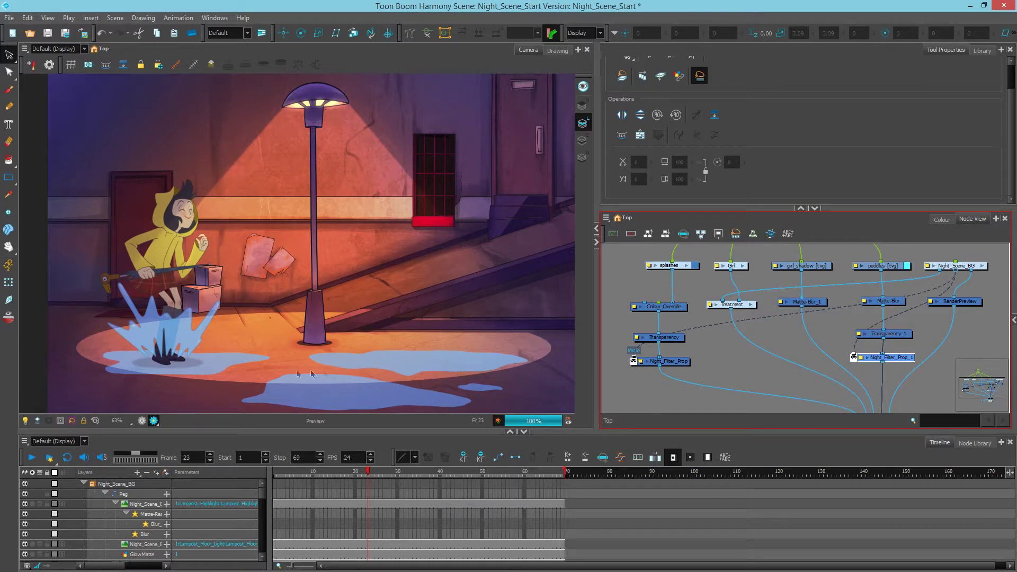
{"action": "left_click_drag", "start_coordinate": [714, 351], "coordinate": [674, 370]}
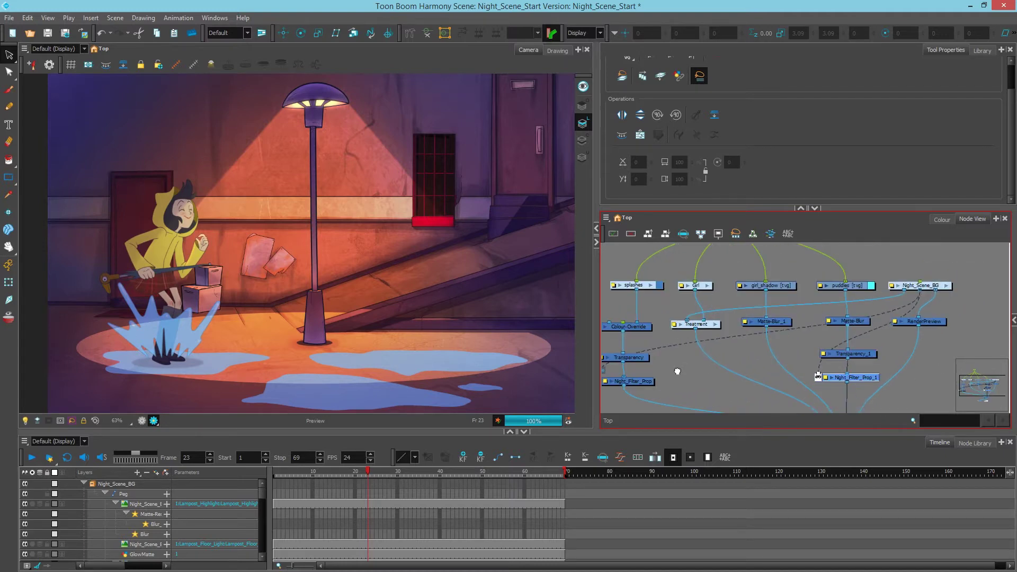
{"action": "left_click_drag", "start_coordinate": [803, 332], "coordinate": [868, 334]}
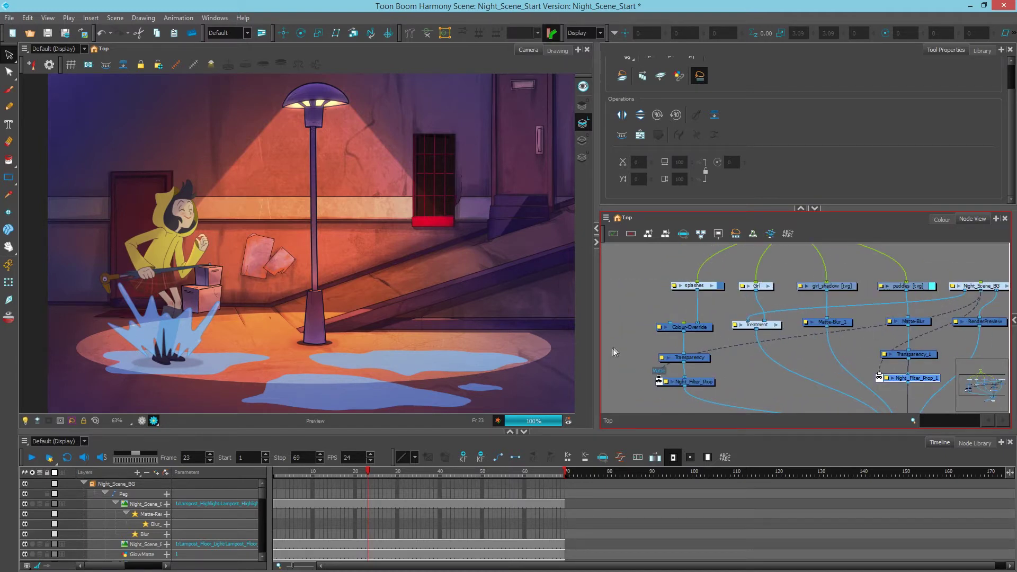
Add a Composite_1 node into the night filter's matte, fed by a new drawing layer named Shape
{"action": "key", "text": "ctrl+v"}
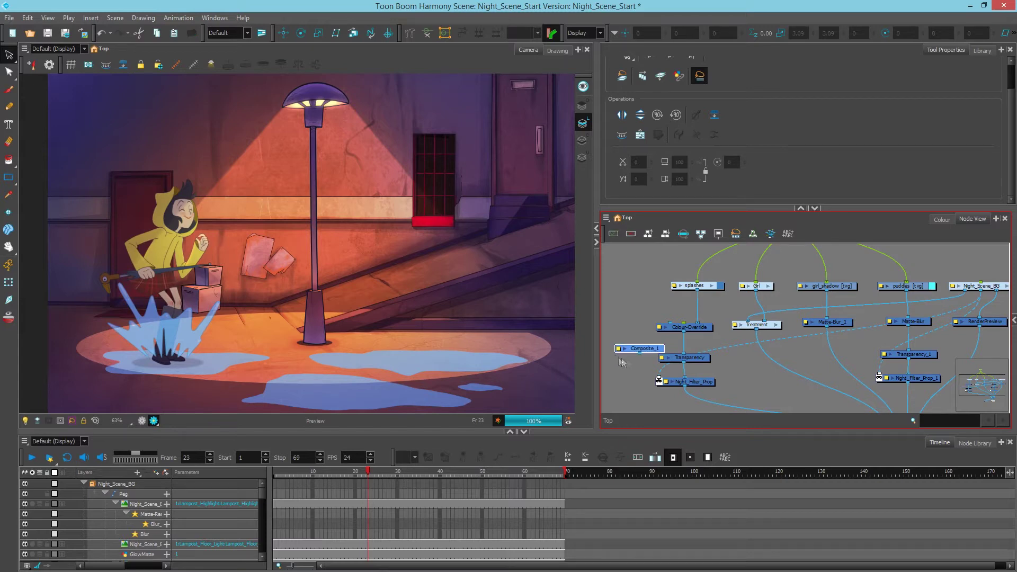
{"action": "mouse_move", "coordinate": [655, 355]}
{"action": "left_mouse_down"}
{"action": "mouse_move", "coordinate": [690, 333]}
{"action": "mouse_move", "coordinate": [659, 337]}
{"action": "mouse_move", "coordinate": [693, 359]}
{"action": "left_mouse_up"}
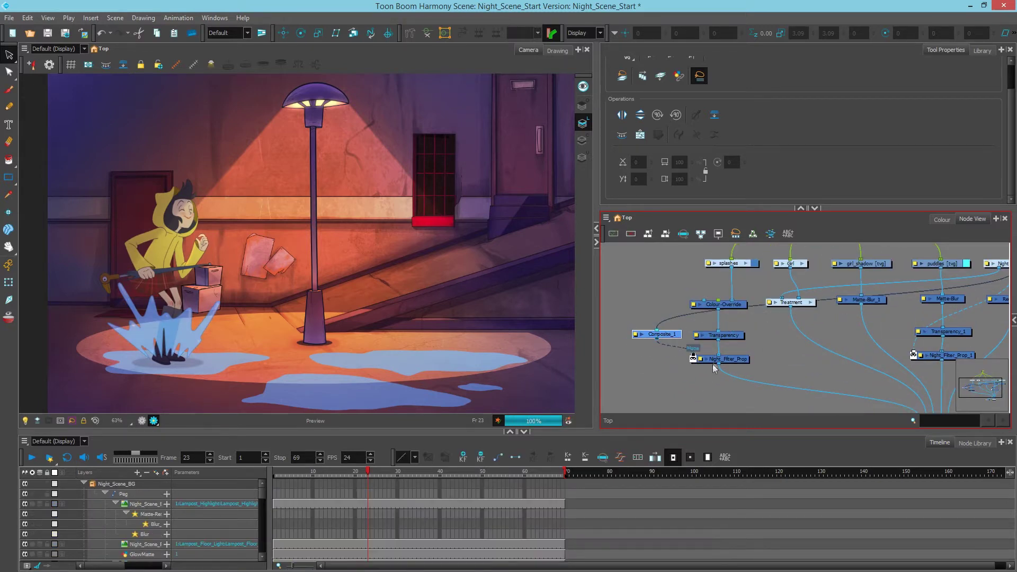
{"action": "key", "text": "ctrl+r"}
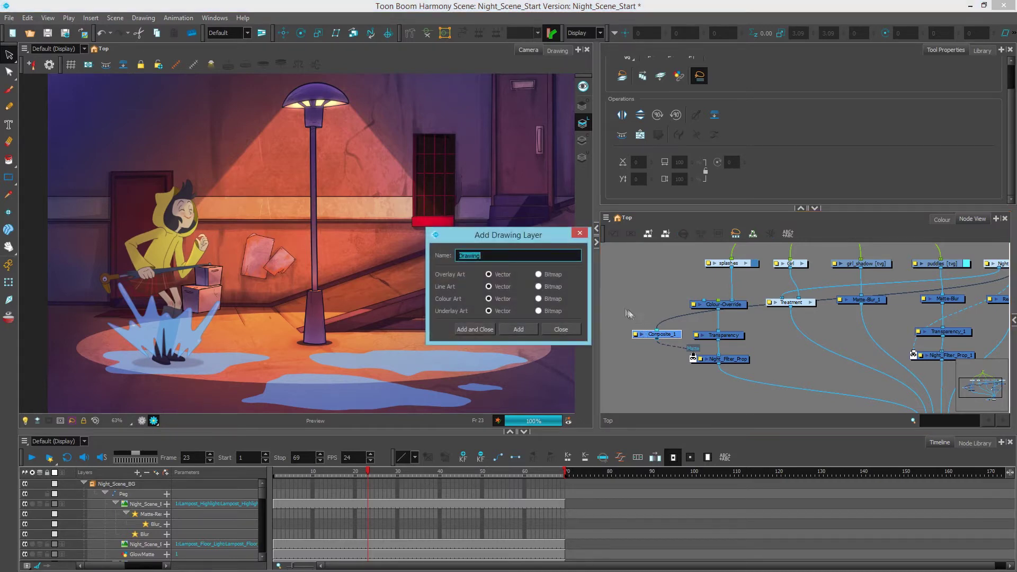
{"action": "type", "text": "Shape"}
{"action": "left_click", "coordinate": [475, 329]}
{"action": "left_click_drag", "start_coordinate": [642, 311], "coordinate": [641, 331]}
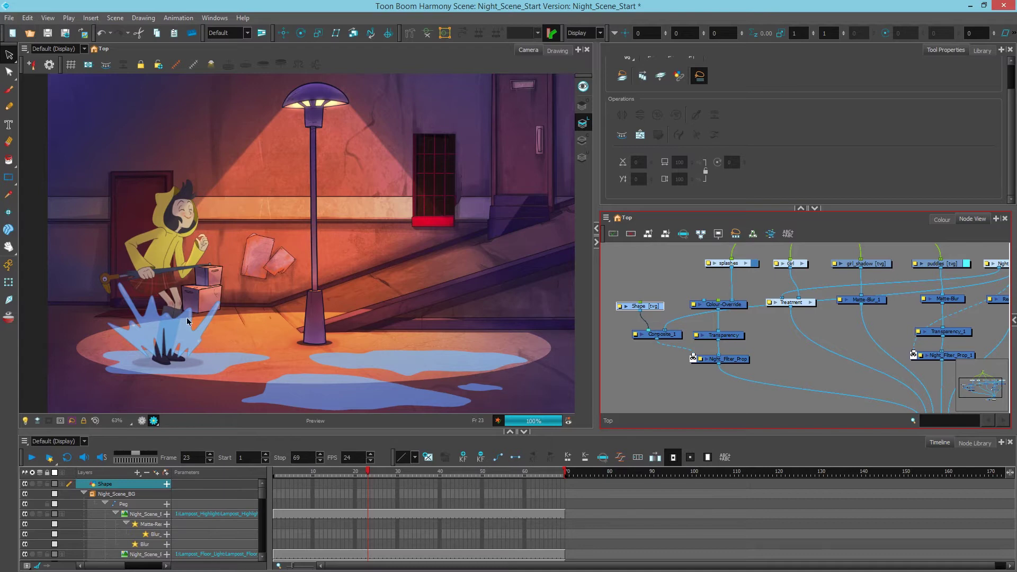
Draw a polyline cone from the lampshade top down to a curved edge along the floor
{"action": "left_click", "coordinate": [7, 181]}
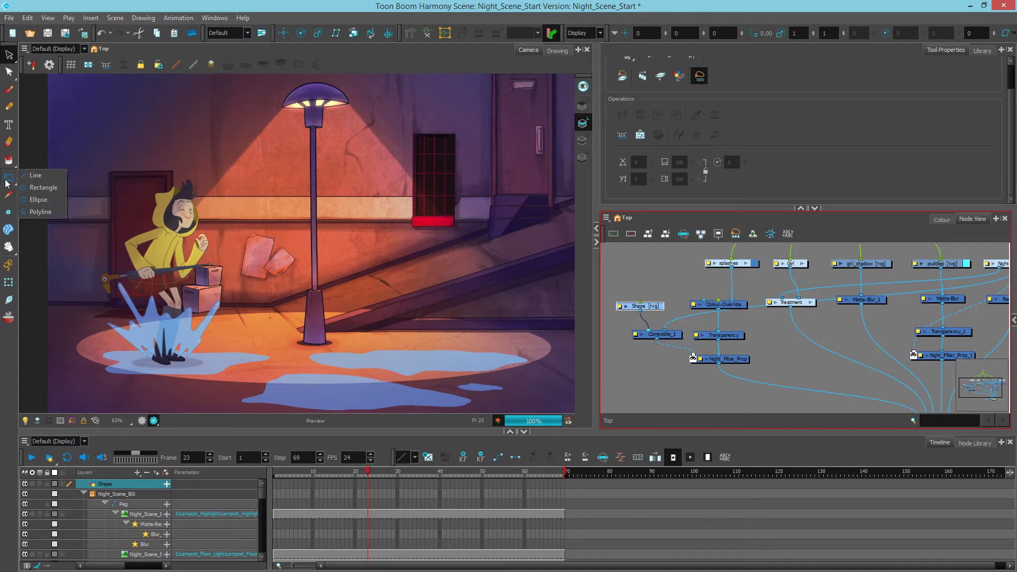
{"action": "left_click", "coordinate": [35, 212]}
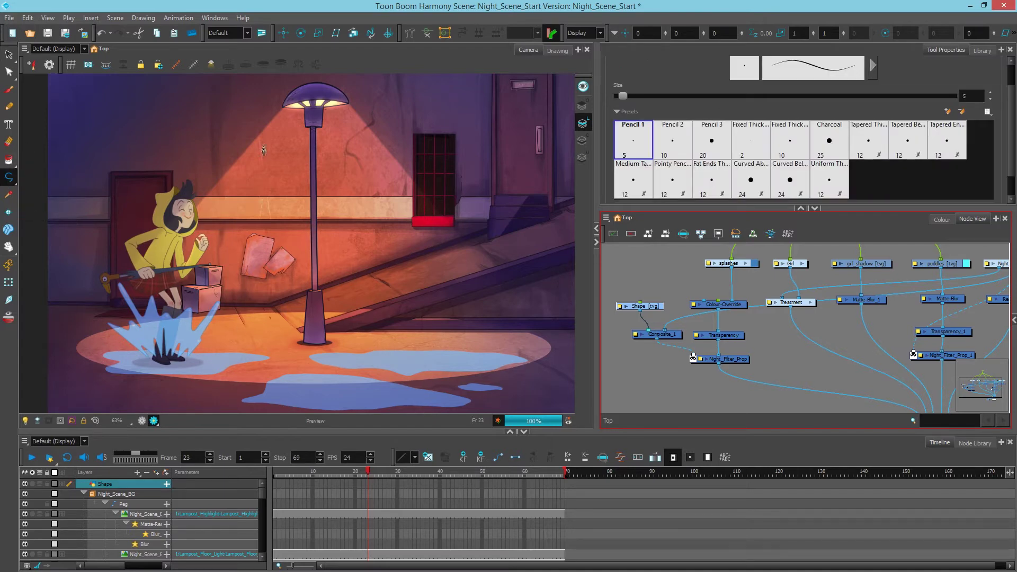
{"action": "left_click", "coordinate": [284, 109]}
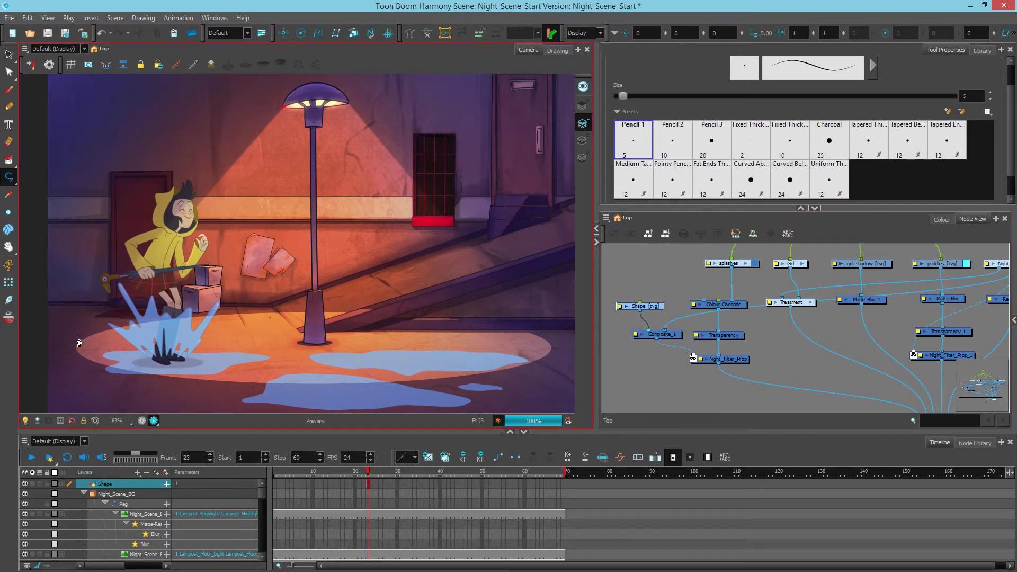
{"action": "left_click", "coordinate": [79, 339]}
{"action": "left_click_drag", "start_coordinate": [155, 373], "coordinate": [237, 382]}
{"action": "left_click_drag", "start_coordinate": [488, 365], "coordinate": [529, 360]}
{"action": "left_click", "coordinate": [545, 344]}
{"action": "left_click", "coordinate": [348, 107]}
Nudge the cone's top corner into place in Drawing view, then return to Camera view
{"action": "left_click", "coordinate": [557, 50]}
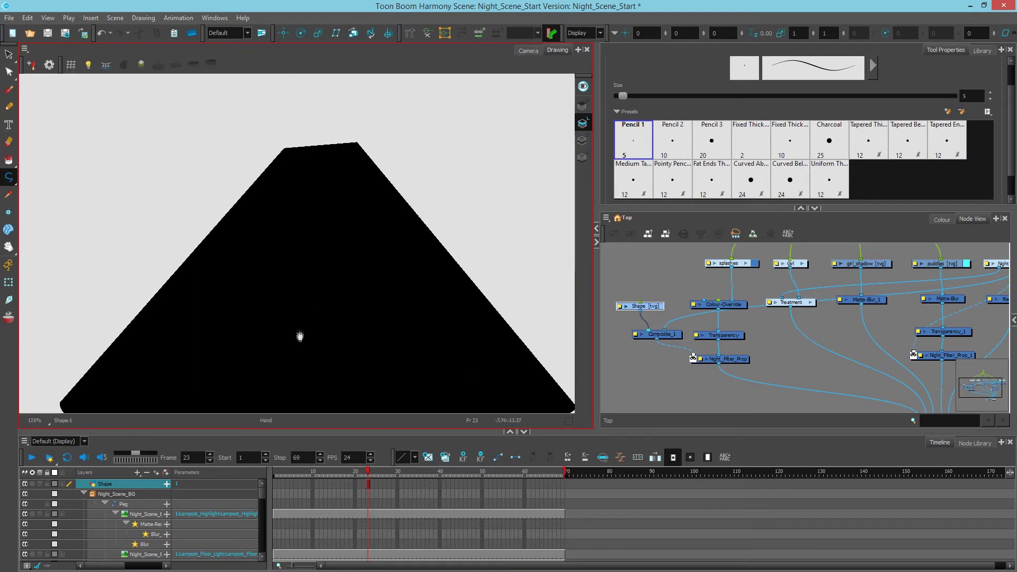
{"action": "scroll", "coordinate": [291, 154], "scroll_direction": "up", "scroll_amount": 4}
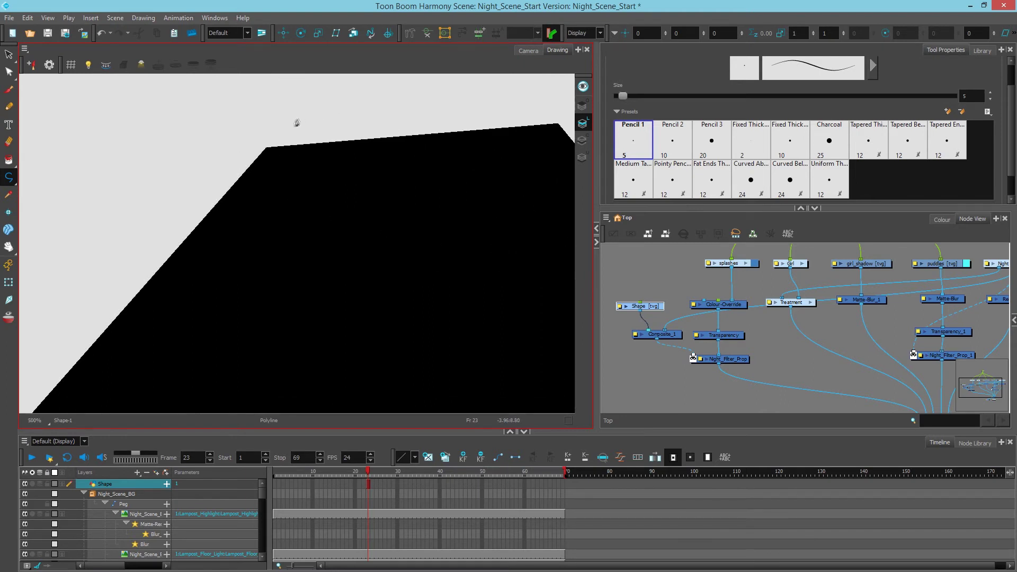
{"action": "key", "text": "alt+s"}
{"action": "left_click", "coordinate": [269, 148]}
{"action": "left_click_drag", "start_coordinate": [269, 148], "coordinate": [289, 167]}
{"action": "left_click", "coordinate": [528, 51]}
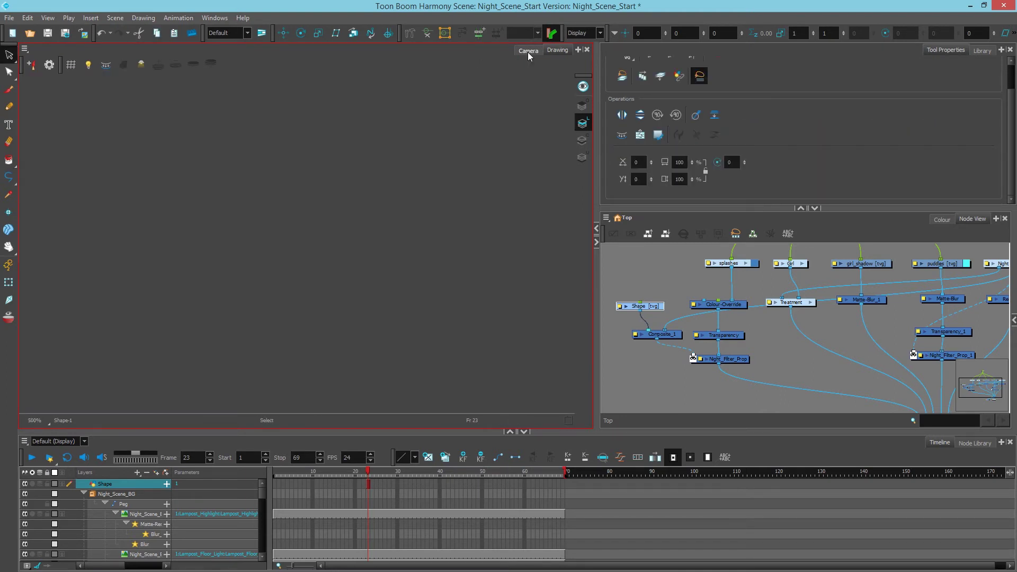
{"action": "left_click", "coordinate": [423, 486]}
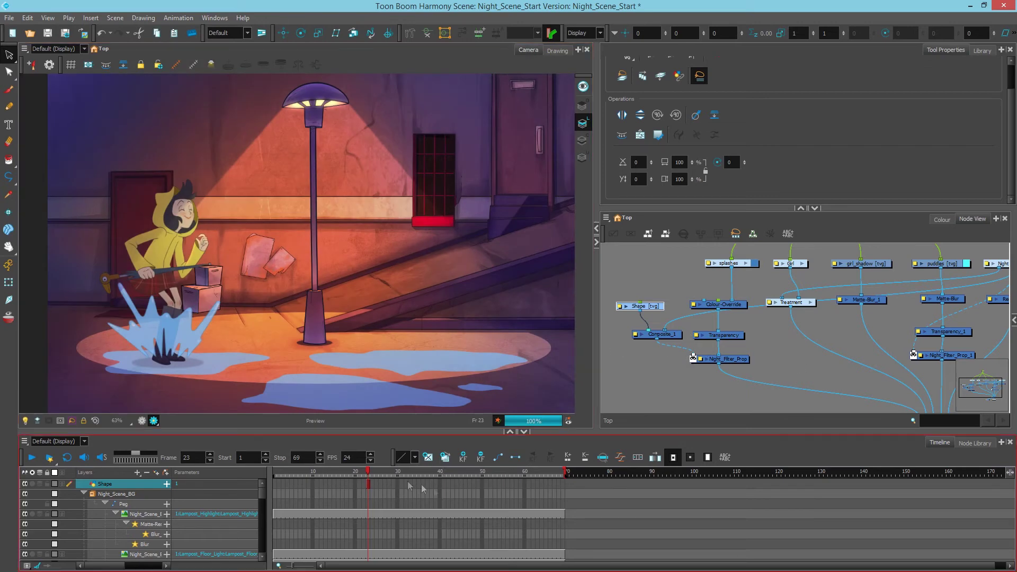
Extend the Shape cone's exposure to the last frame, raise its node, and scrub to check the matte
{"action": "mouse_move", "coordinate": [368, 483]}
{"action": "left_mouse_down"}
{"action": "mouse_move", "coordinate": [275, 490]}
{"action": "mouse_move", "coordinate": [562, 482]}
{"action": "left_mouse_up"}
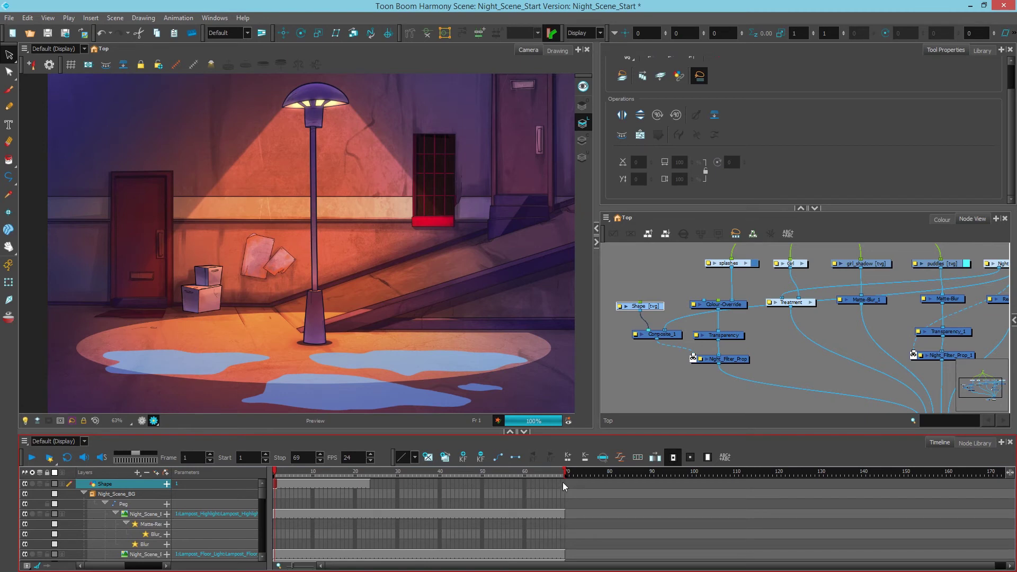
{"action": "left_click_drag", "start_coordinate": [655, 306], "coordinate": [658, 288]}
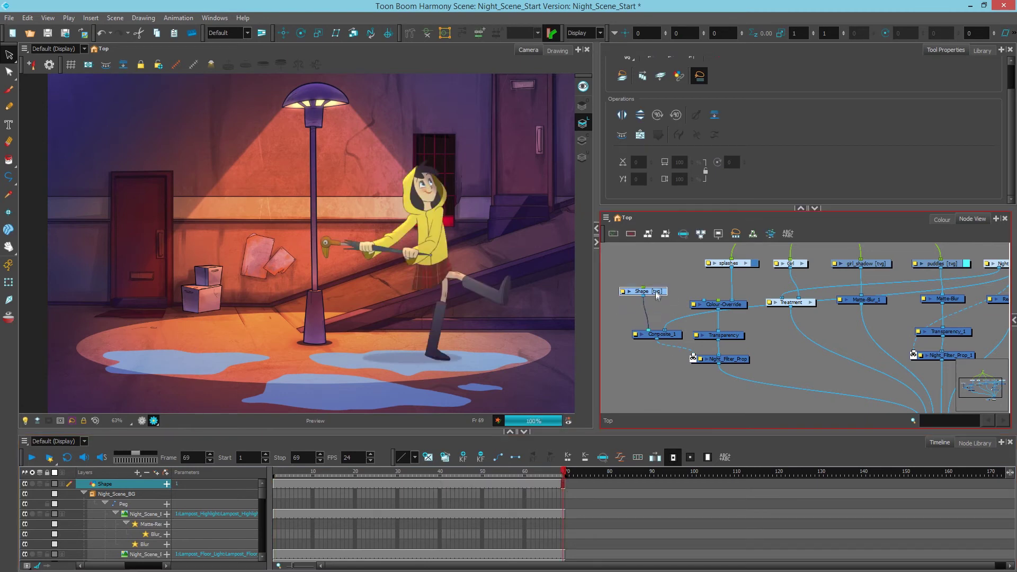
{"action": "mouse_move", "coordinate": [341, 475]}
{"action": "left_mouse_down"}
{"action": "mouse_move", "coordinate": [400, 478]}
{"action": "mouse_move", "coordinate": [330, 475]}
{"action": "mouse_move", "coordinate": [386, 475]}
{"action": "mouse_move", "coordinate": [376, 475]}
{"action": "left_mouse_up"}
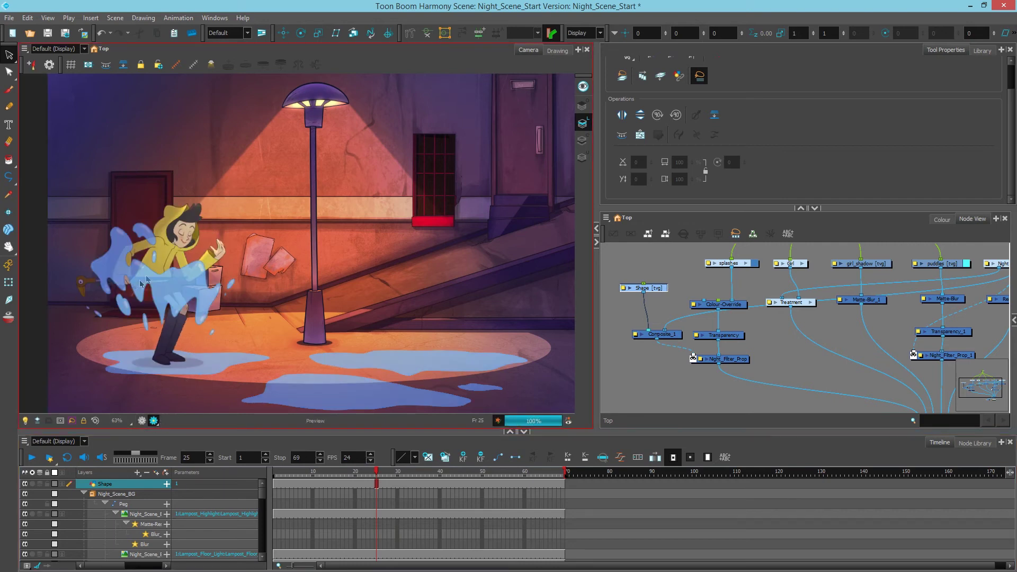
Insert a Blur-Radial node with radius 6 between Shape and Composite_1
{"action": "left_click", "coordinate": [976, 443]}
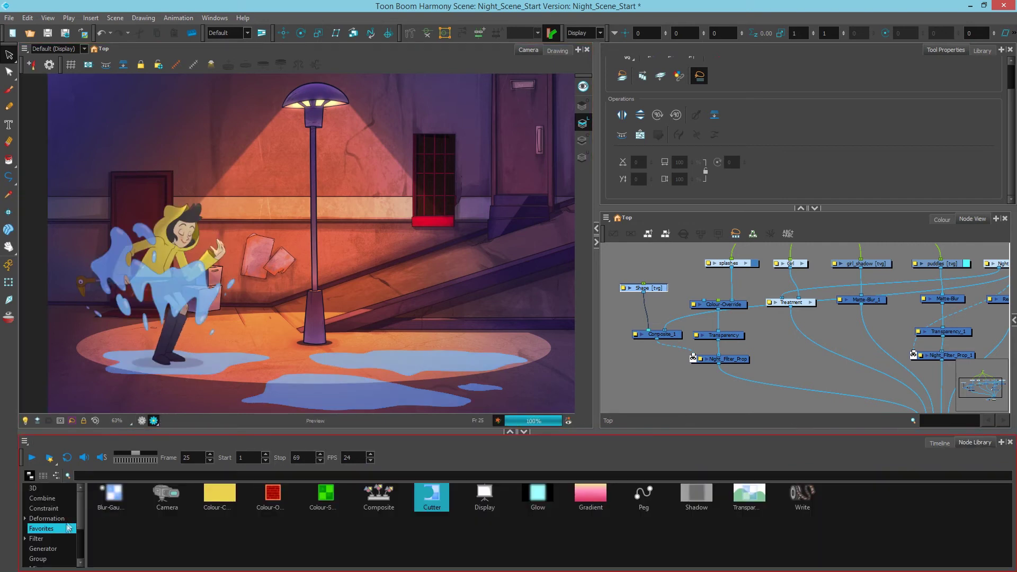
{"action": "left_click", "coordinate": [53, 538]}
{"action": "left_click_drag", "start_coordinate": [431, 495], "coordinate": [645, 310]}
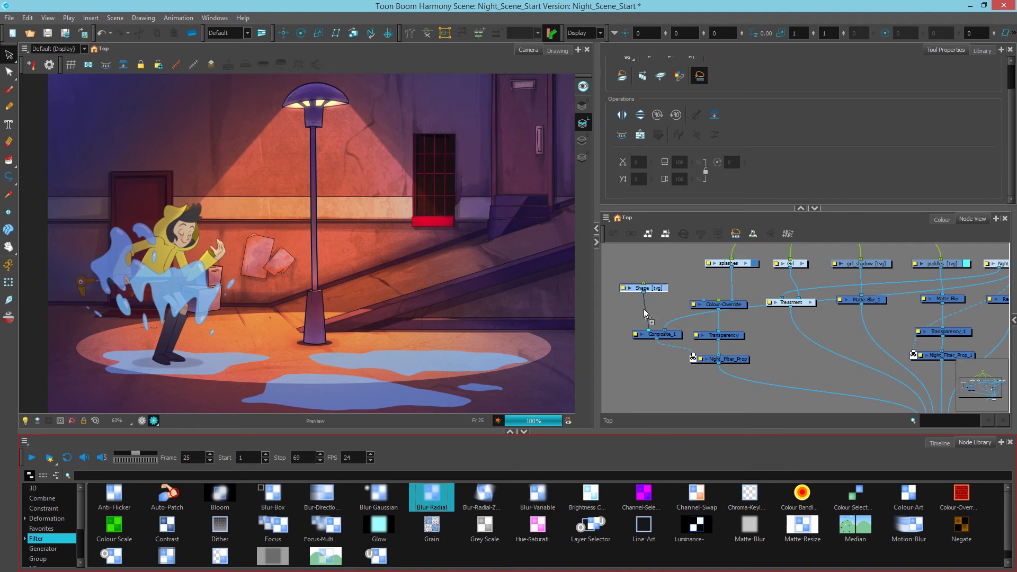
{"action": "double_click", "coordinate": [636, 313]}
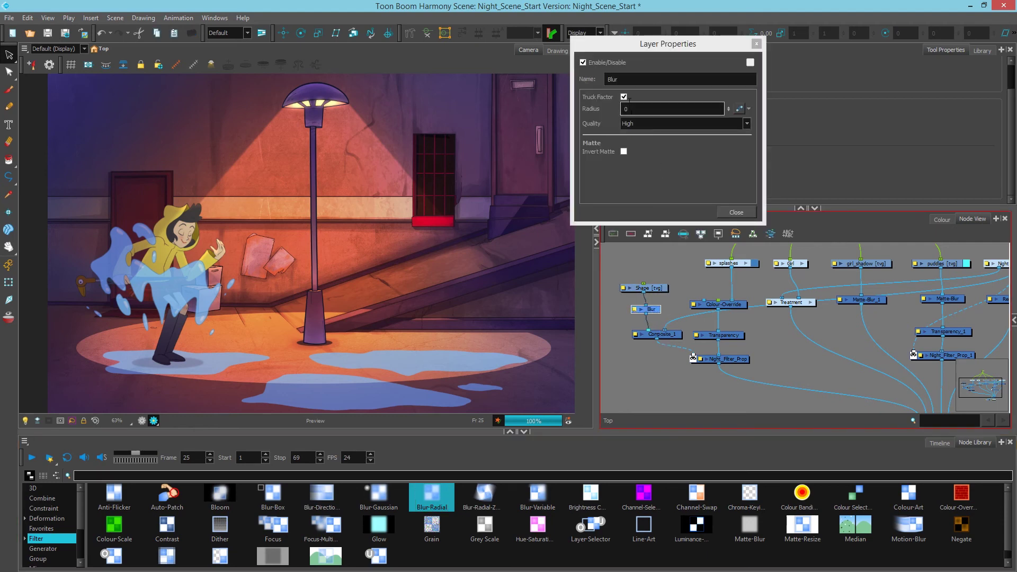
{"action": "left_click", "coordinate": [626, 108]}
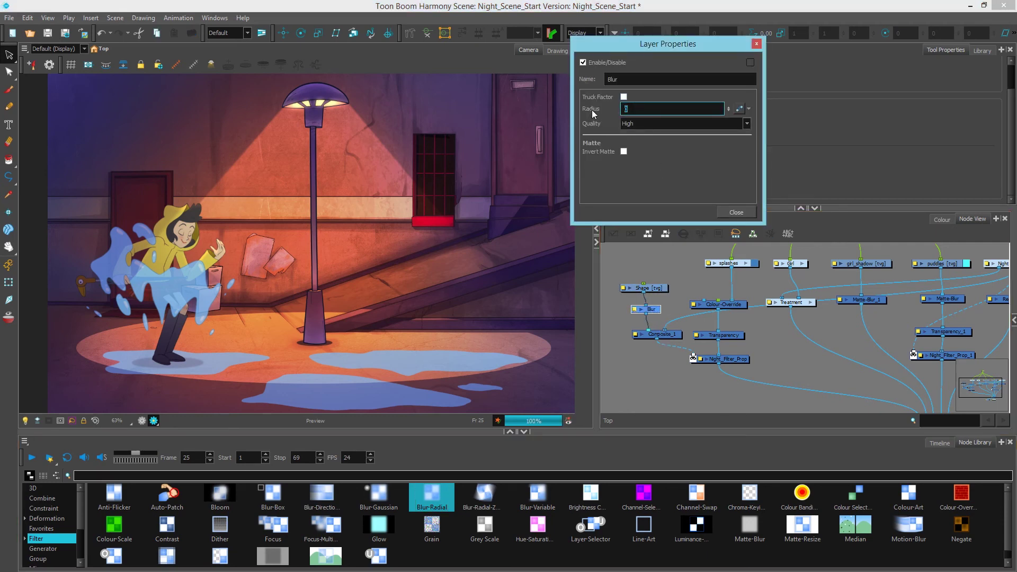
{"action": "type", "text": "6"}
{"action": "left_click", "coordinate": [737, 212]}
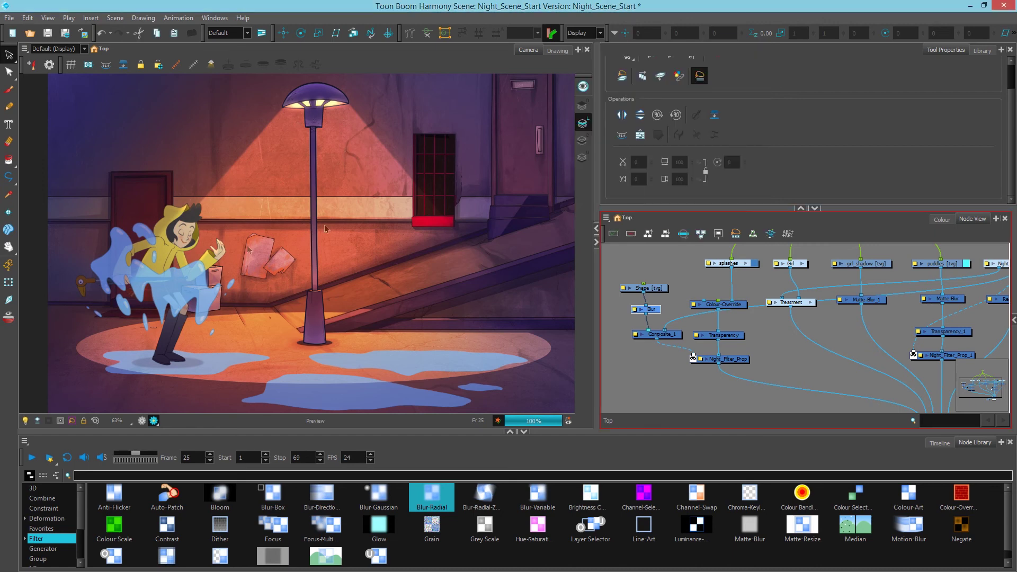
{"action": "left_click", "coordinate": [769, 370]}
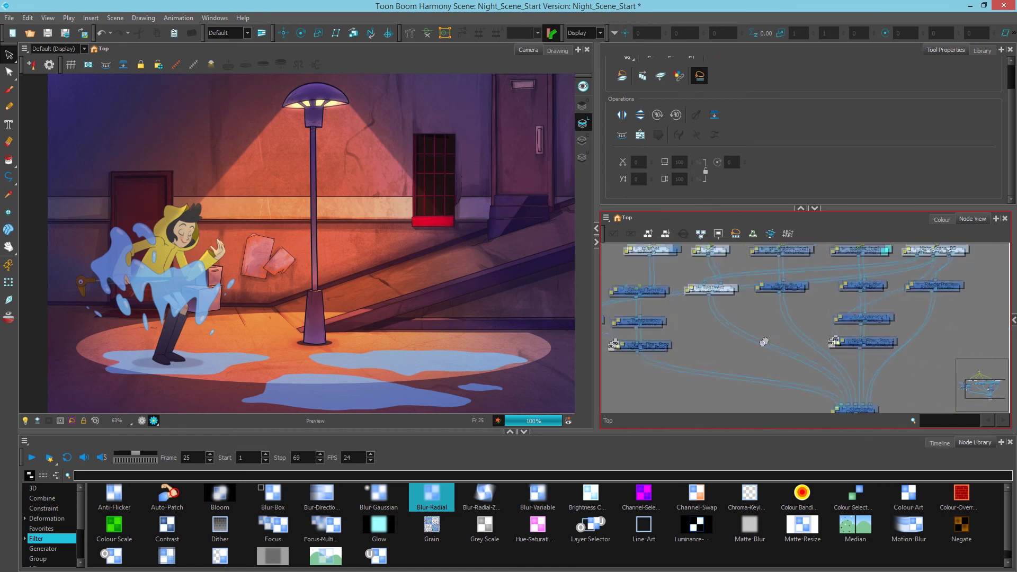
{"action": "left_click_drag", "start_coordinate": [769, 370], "coordinate": [750, 344]}
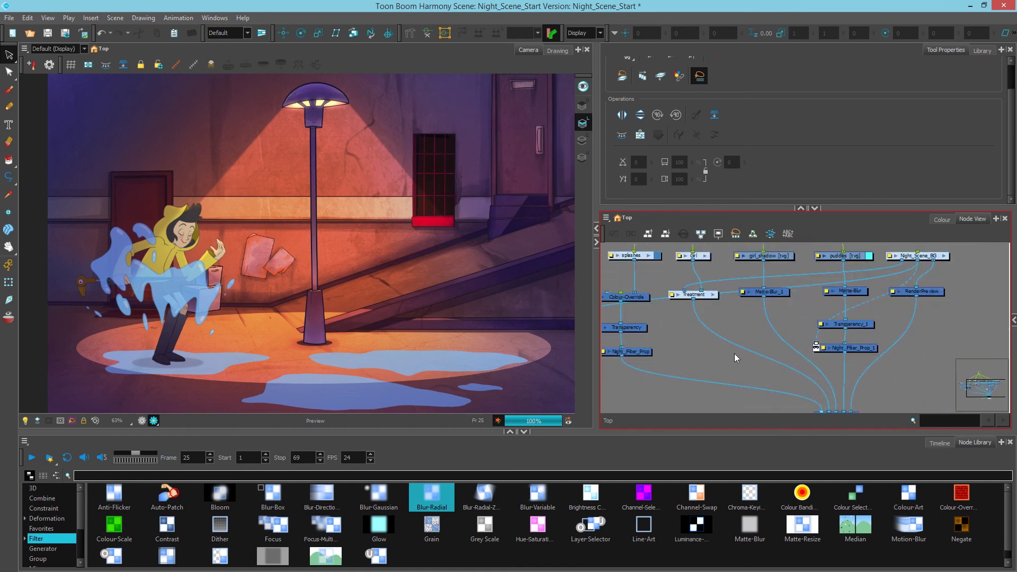